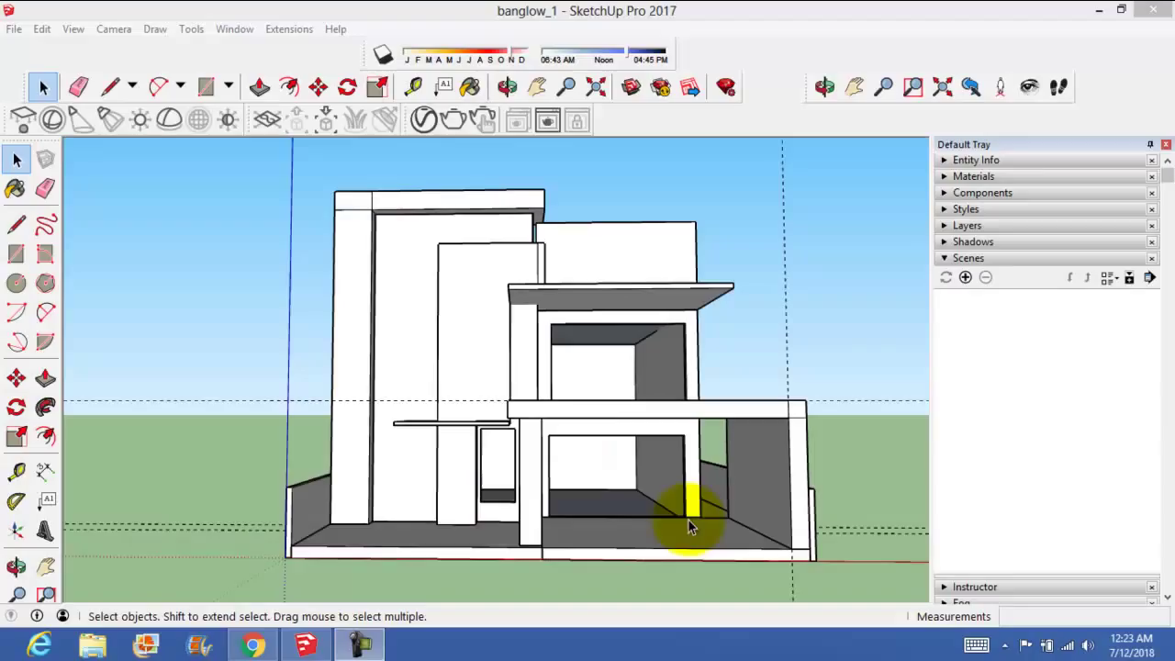
Step: Orbit and pan to a close view of the base slab's front-left corner
mouse_move(675, 503)
middle_down()
mouse_move(637, 542)
mouse_move(696, 412)
mouse_move(655, 493)
mouse_move(533, 480)
mouse_move(564, 478)
mouse_move(650, 543)
mouse_move(622, 441)
mouse_move(669, 499)
mouse_move(559, 433)
mouse_move(549, 381)
mouse_move(640, 320)
mouse_move(609, 451)
mouse_move(614, 373)
mouse_move(494, 398)
mouse_move(598, 462)
mouse_move(431, 504)
mouse_move(294, 422)
middle_up()
Step: Draw a 2' by 2' square at the slab's front-left corner
click(15, 254)
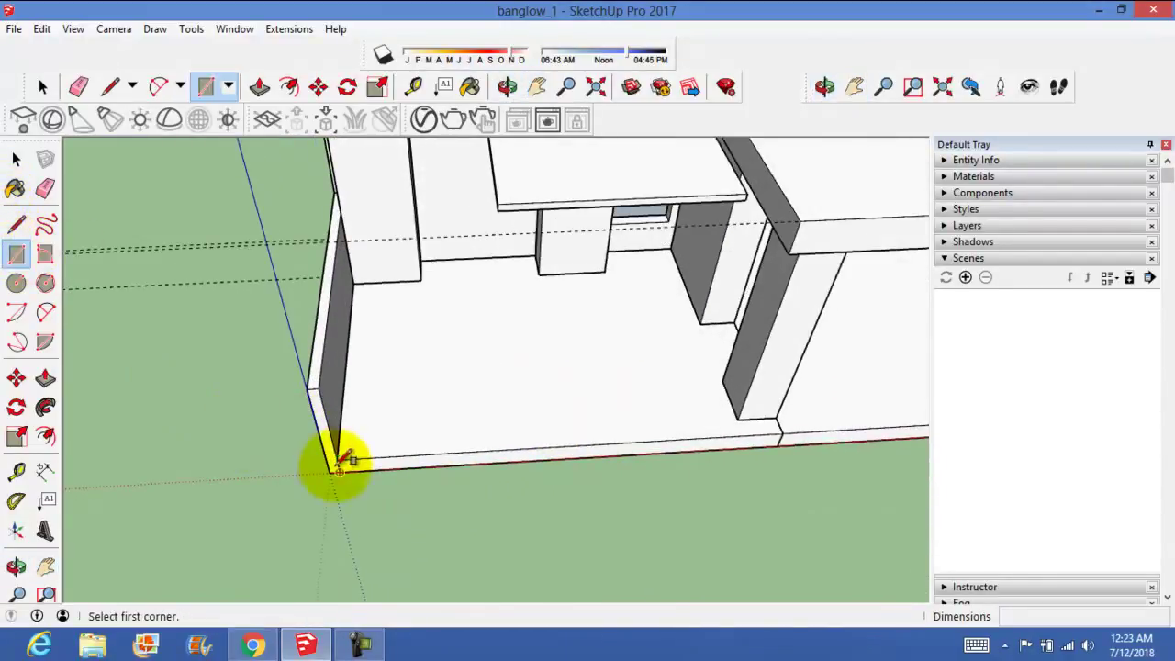
click(329, 474)
text(2',2)
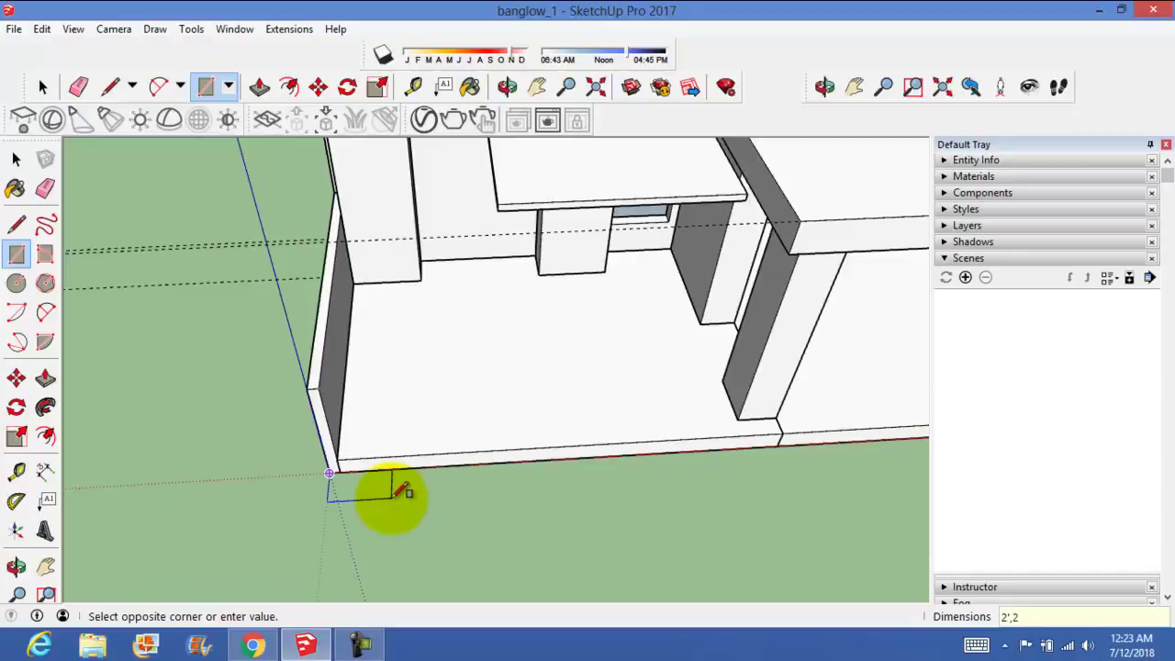
key(Return)
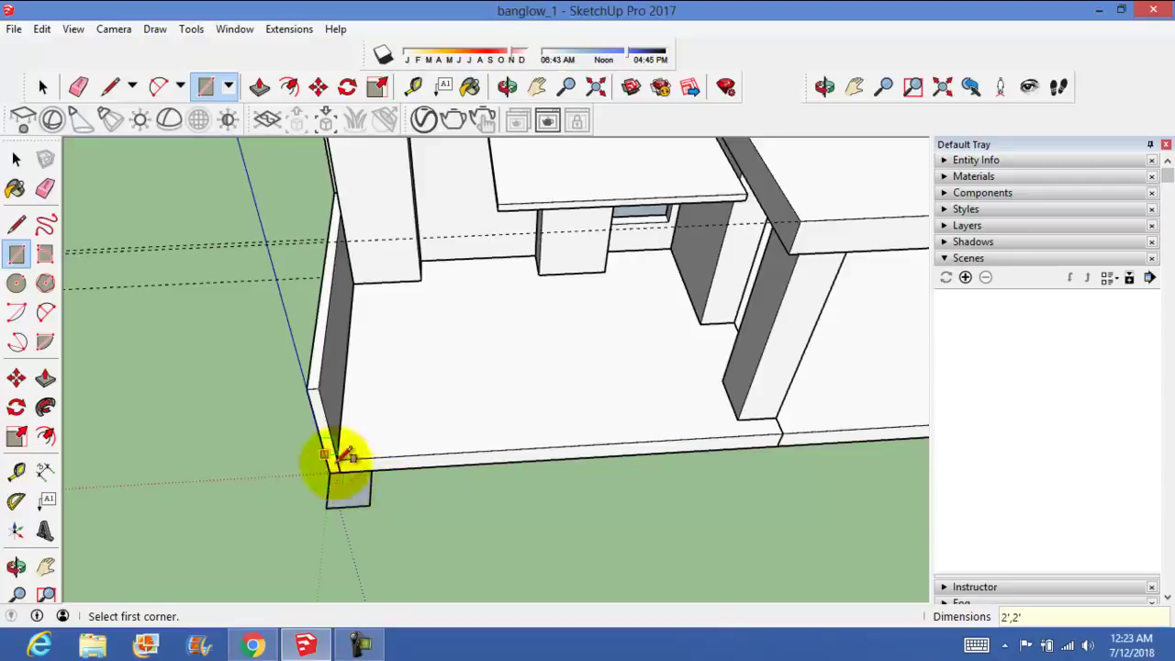
Step: Make the small corner square into a group
click(45, 377)
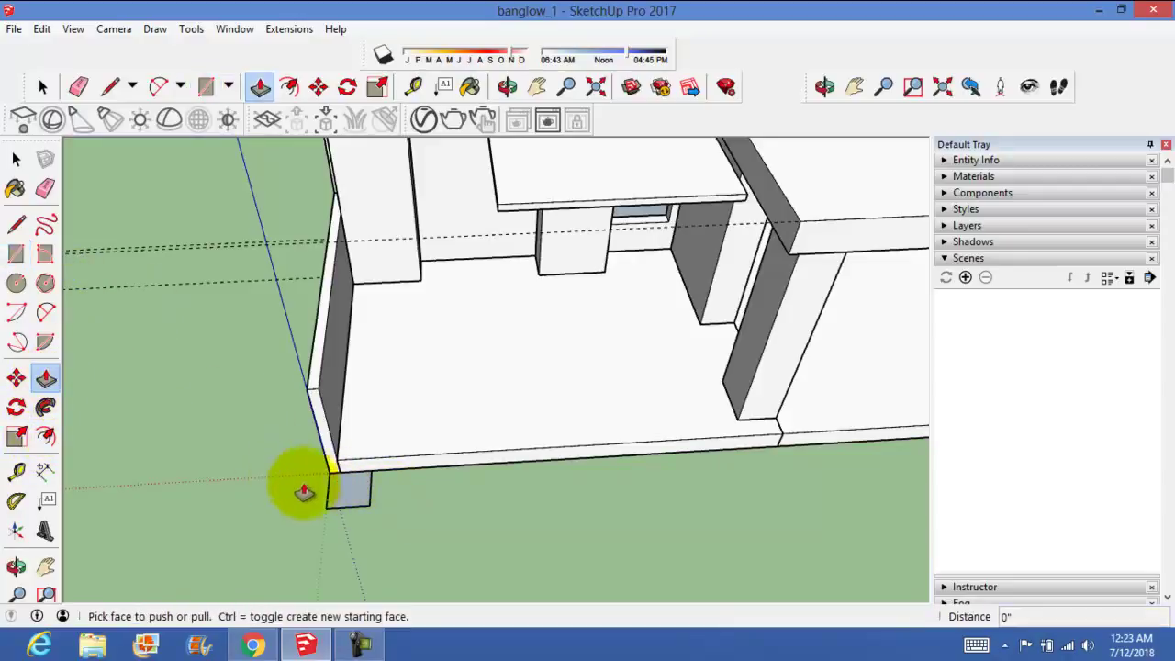
click(15, 159)
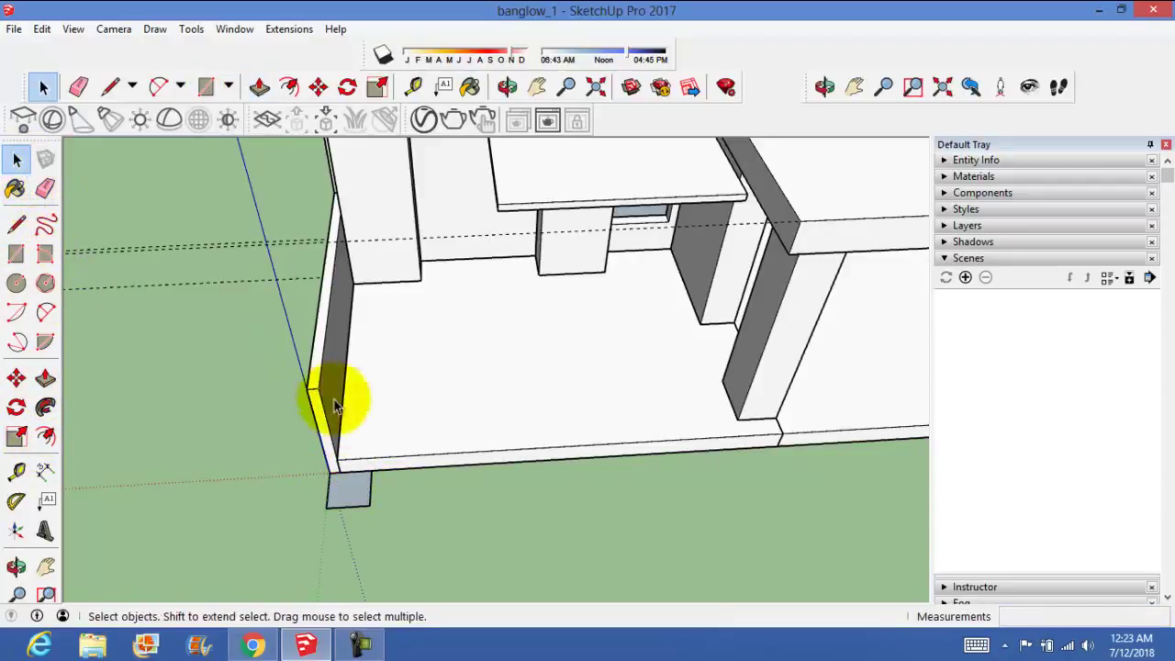
right_click(356, 495)
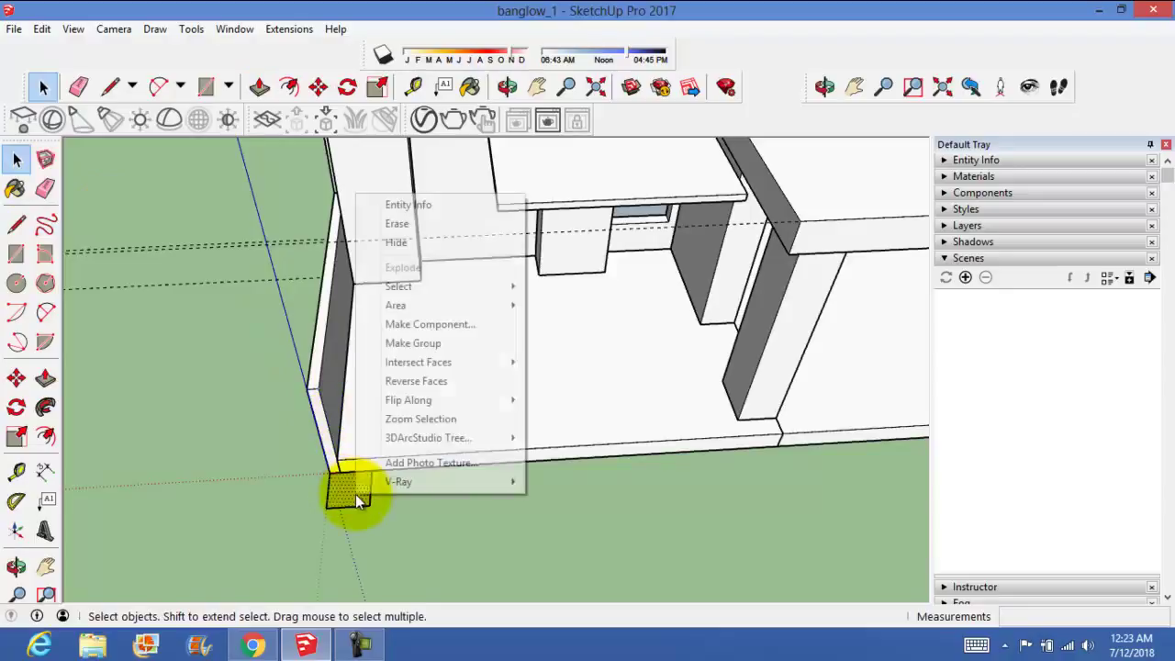
click(415, 345)
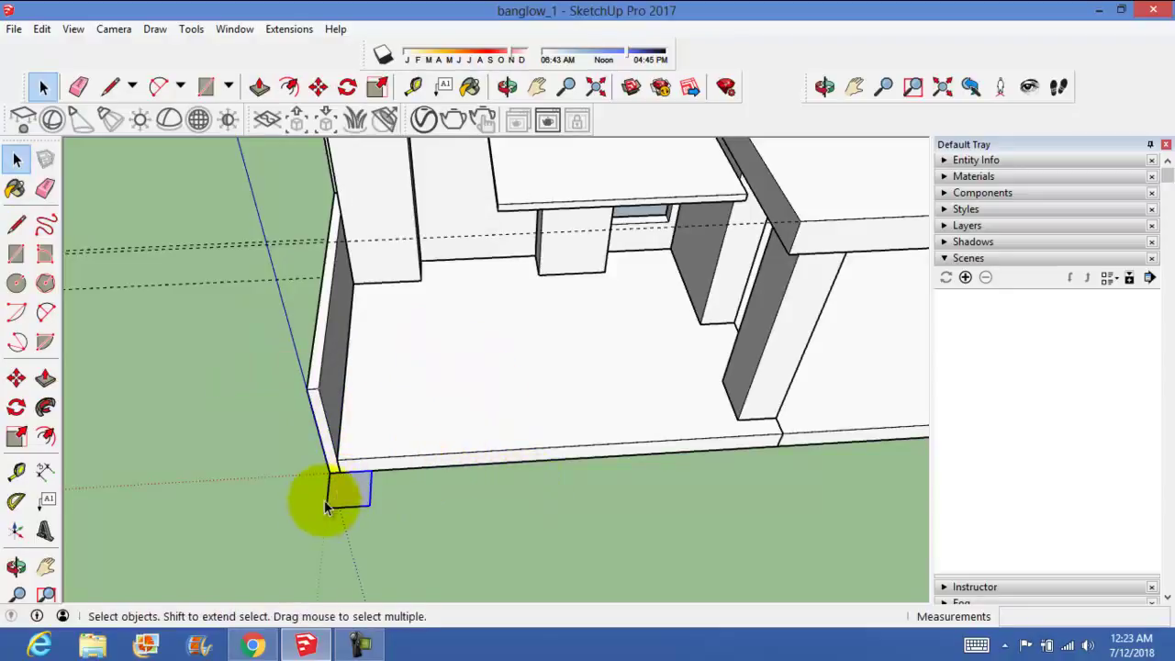
Step: Copy the footing twice along the front edge, the second copy under the right-hand pillar
key(m)
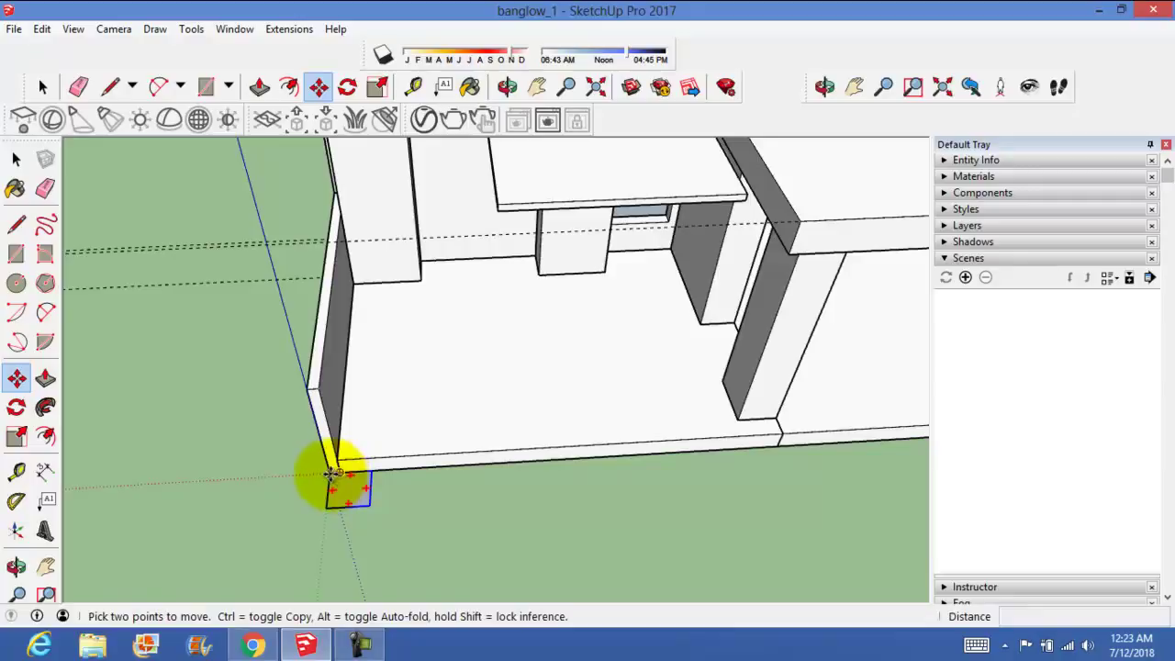
click(332, 474)
key(ctrl)
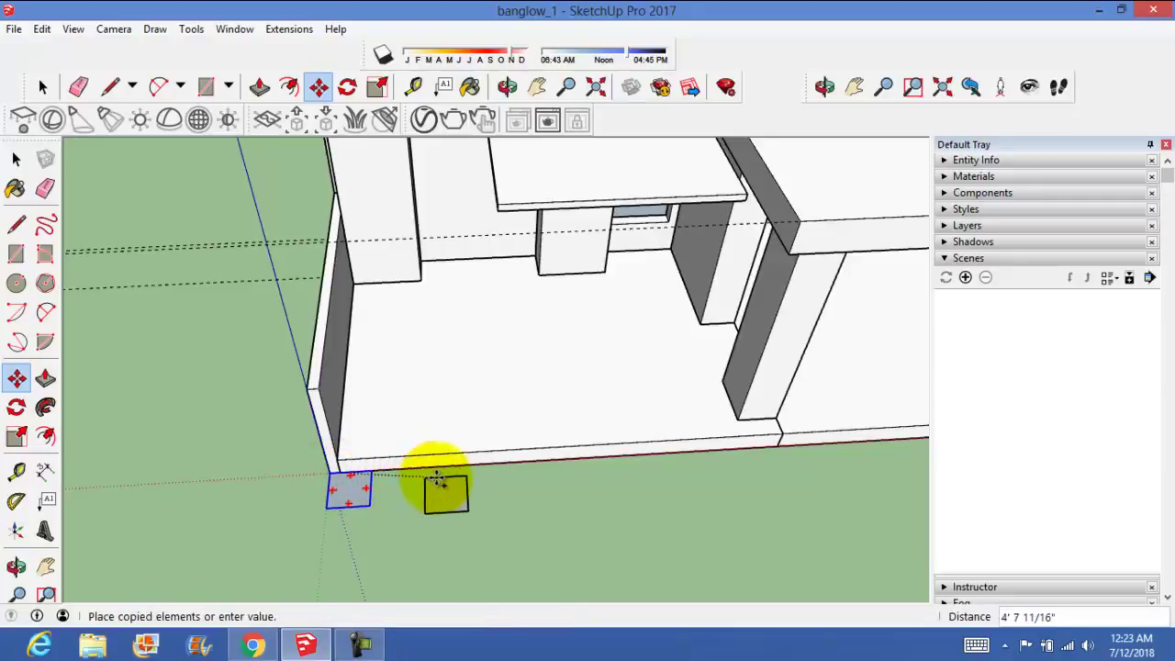
click(439, 470)
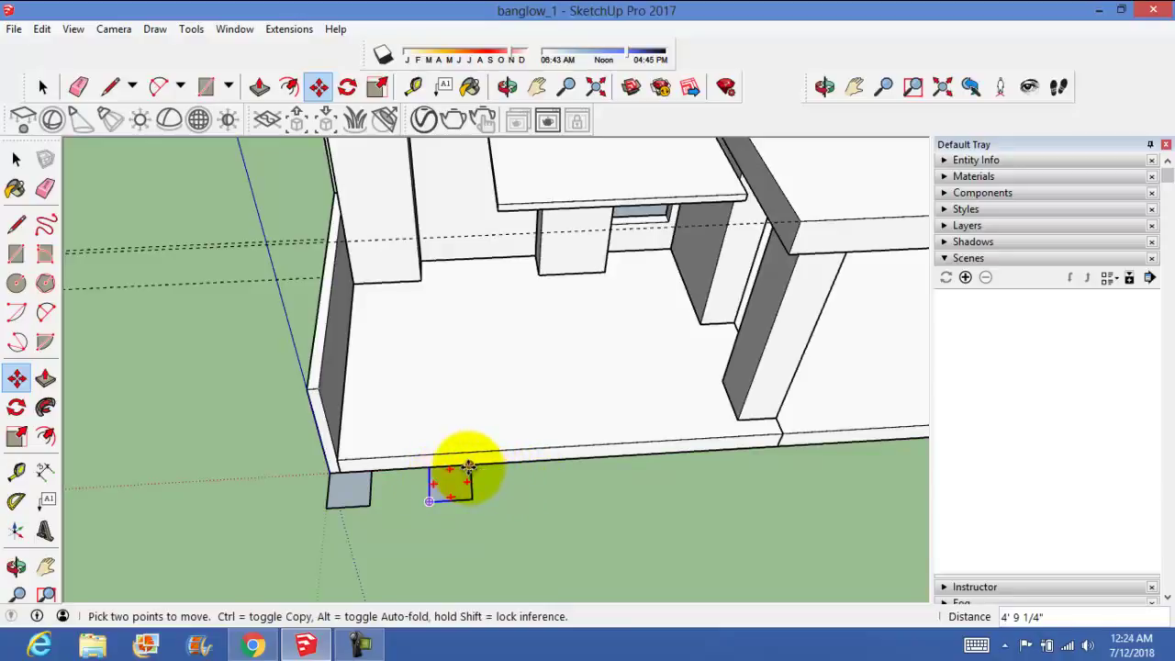
click(470, 466)
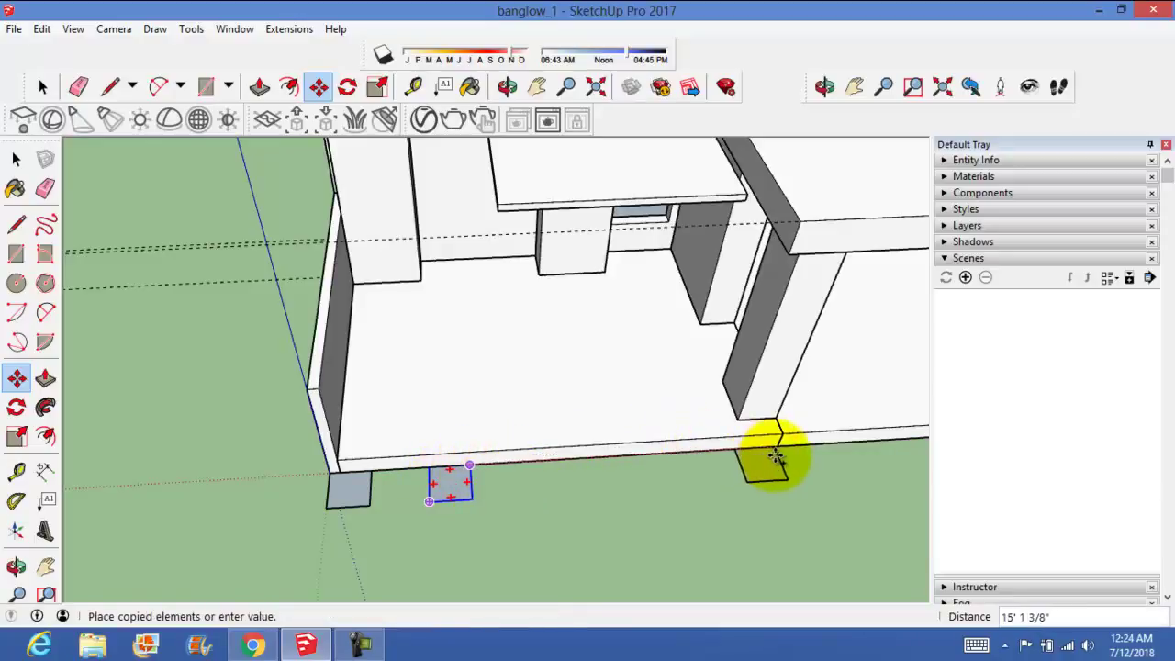
click(778, 448)
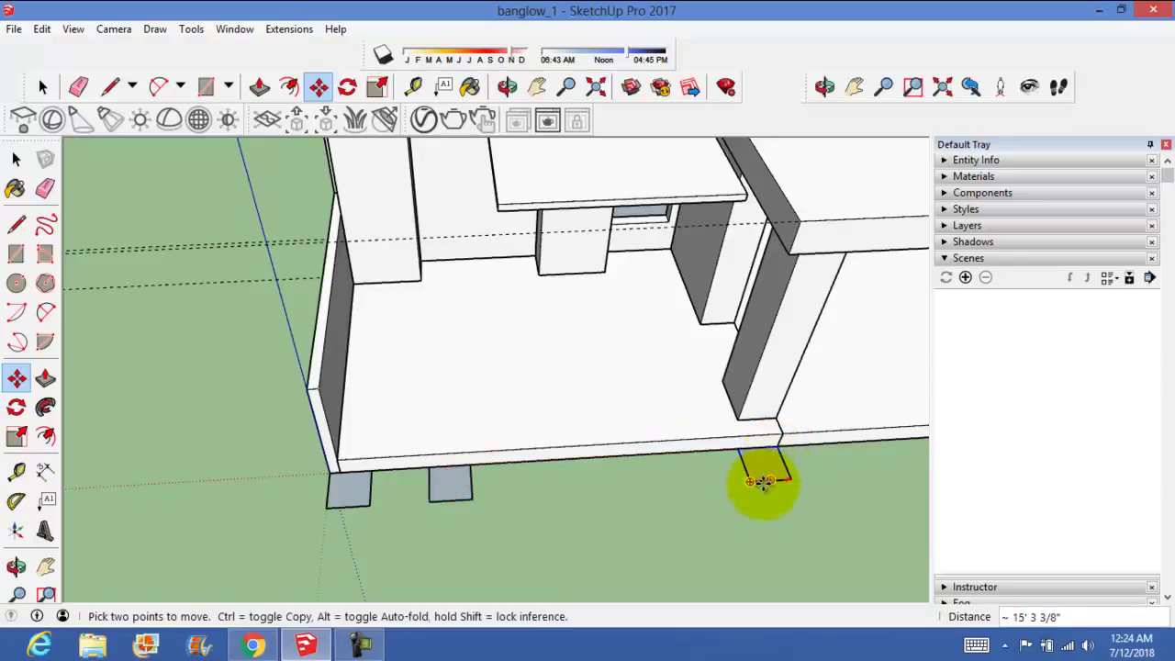
Step: Open the left footing group for editing
middle_drag(761, 477, 171, 237)
click(15, 159)
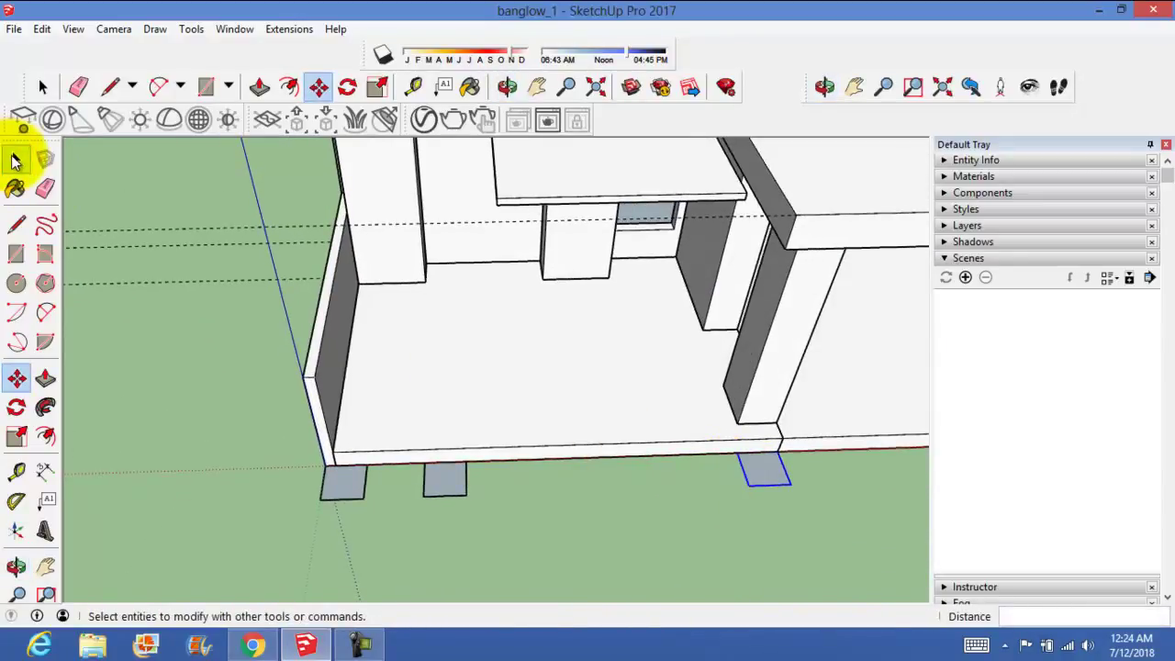
click(461, 511)
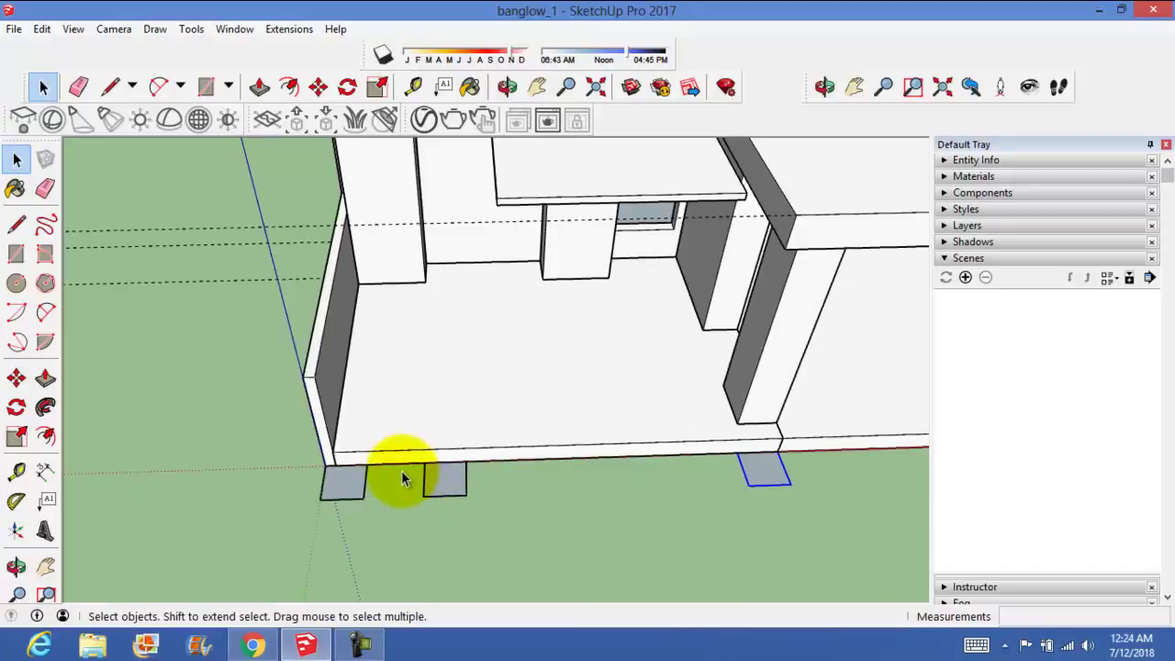
double_click(364, 491)
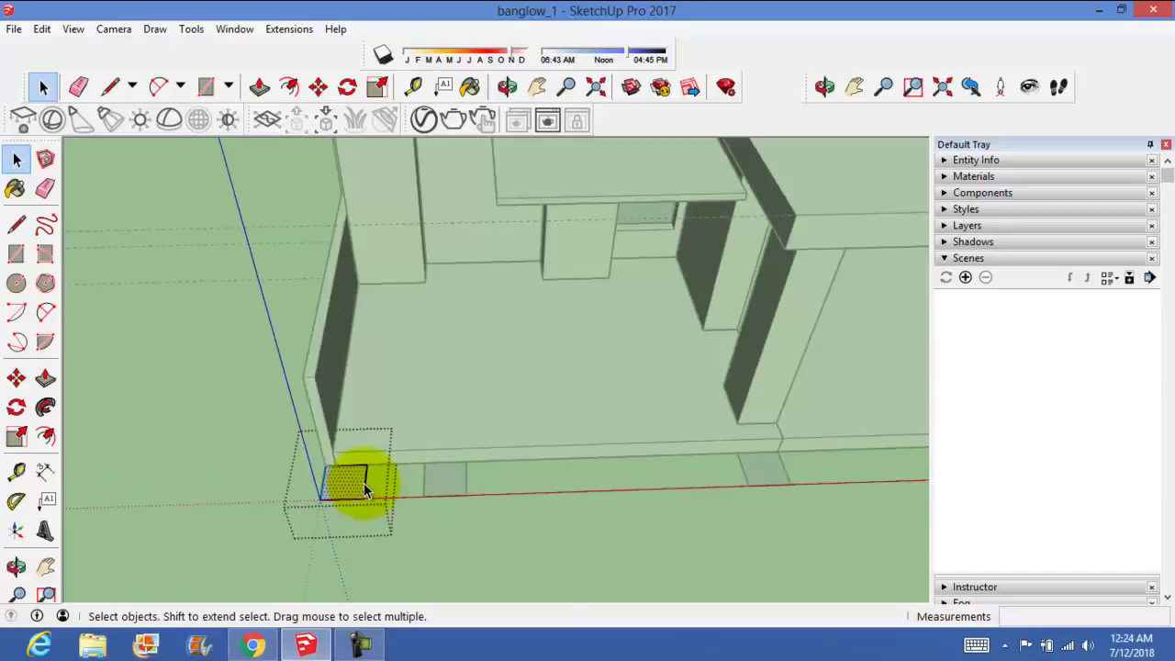
Step: Widen the left footing by moving its right edge 1' further right
scroll(368, 475, up, 2)
key(m)
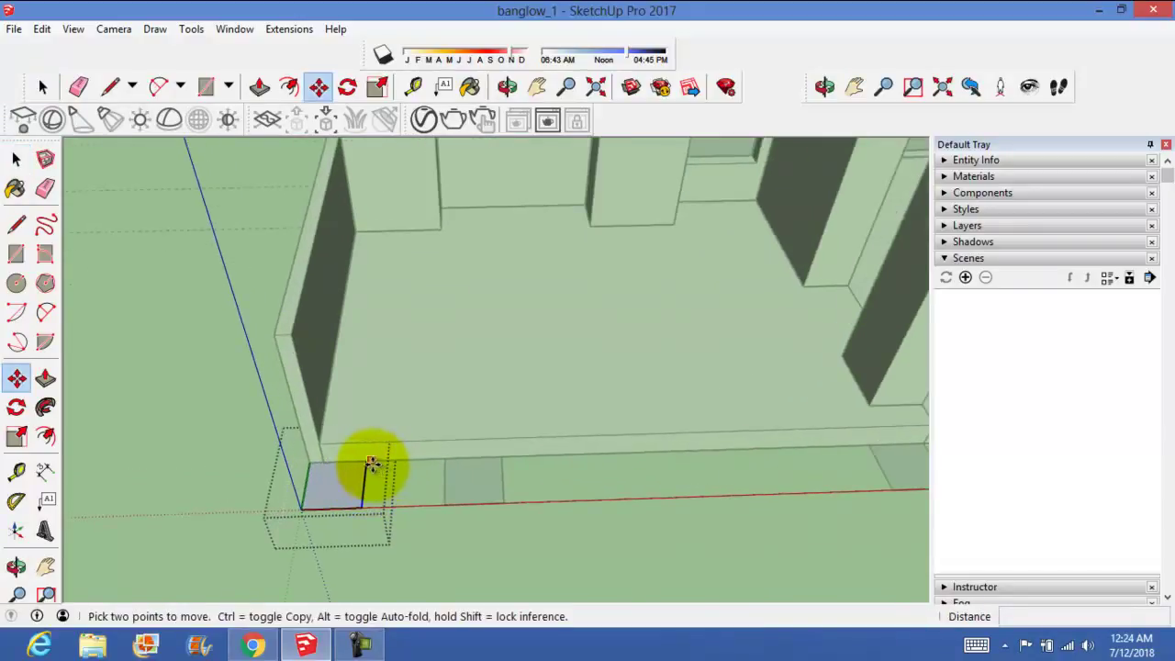
click(367, 464)
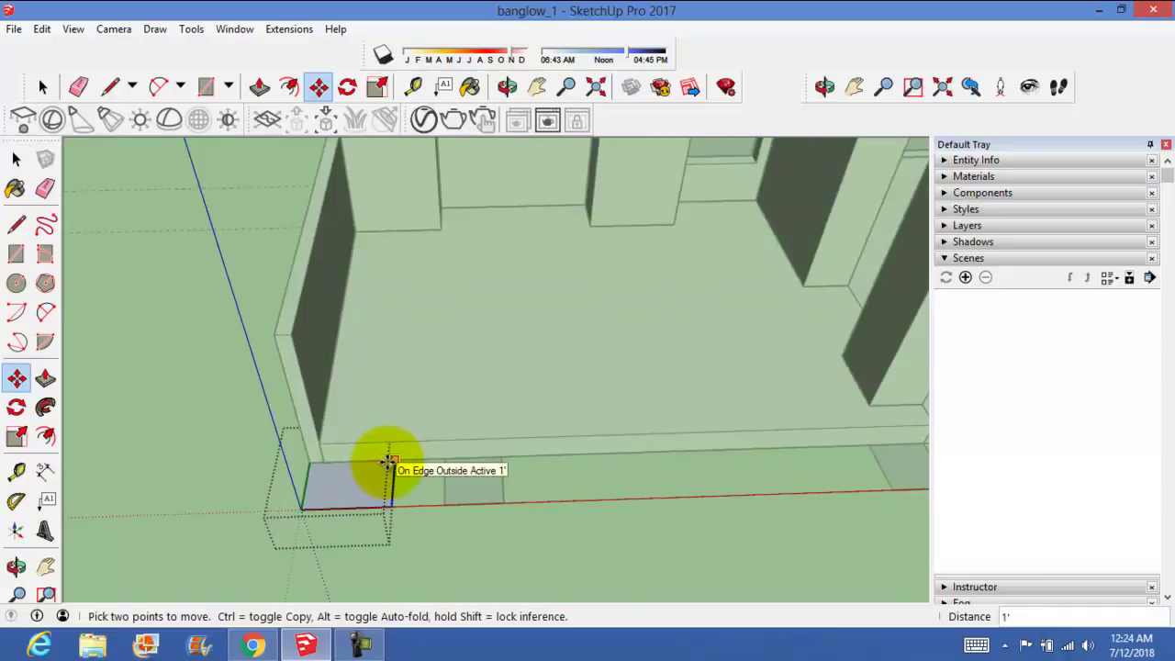
click(389, 462)
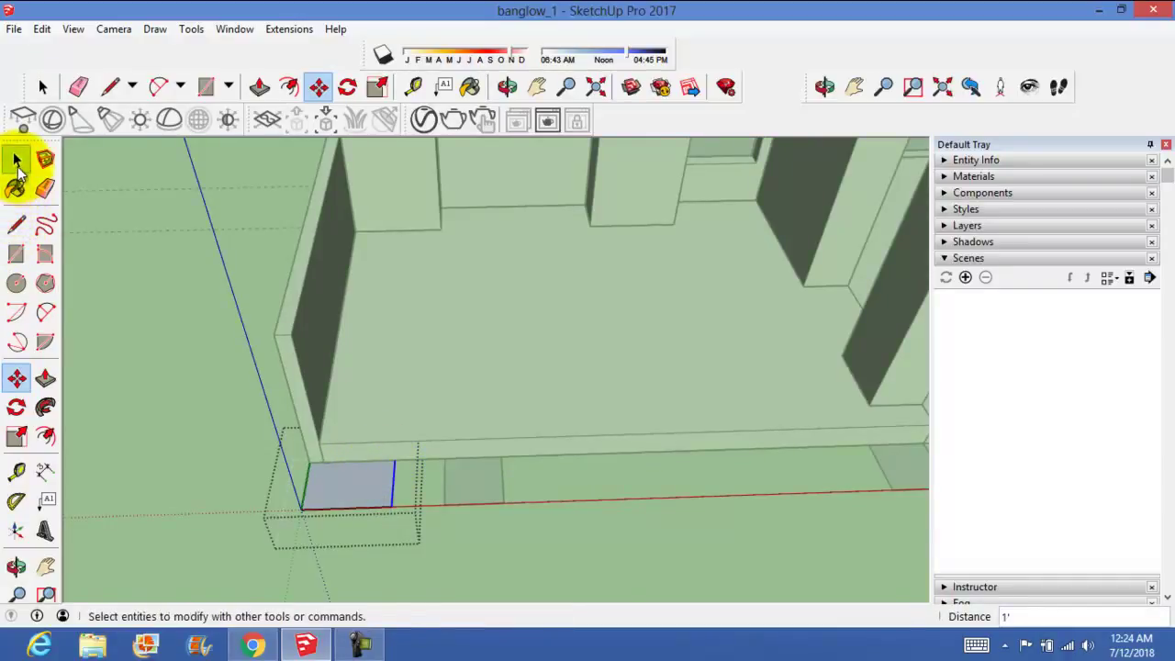
click(16, 162)
click(478, 497)
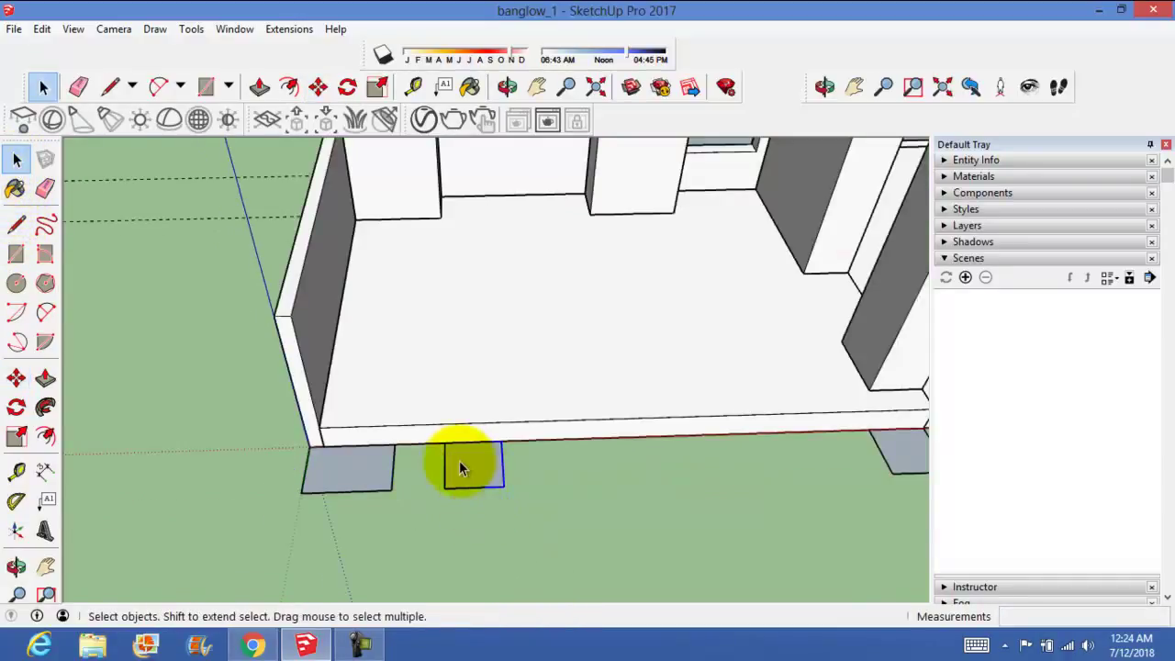
Step: Shift the middle footing further right along the slab's front edge
key(m)
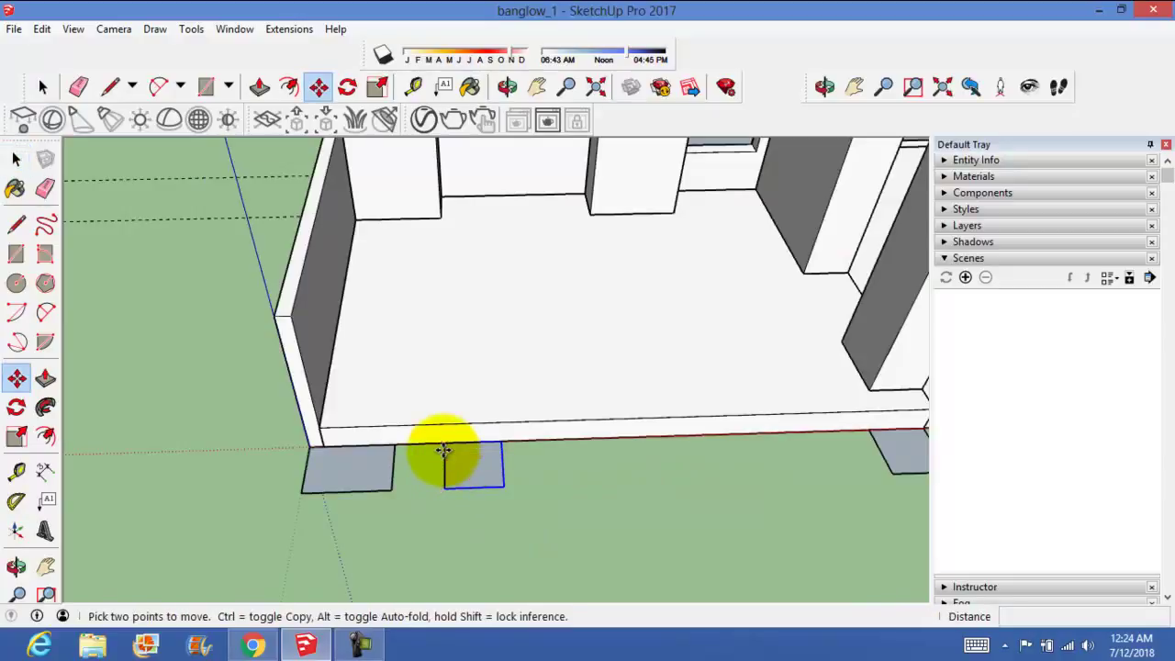
drag(444, 451, 512, 450)
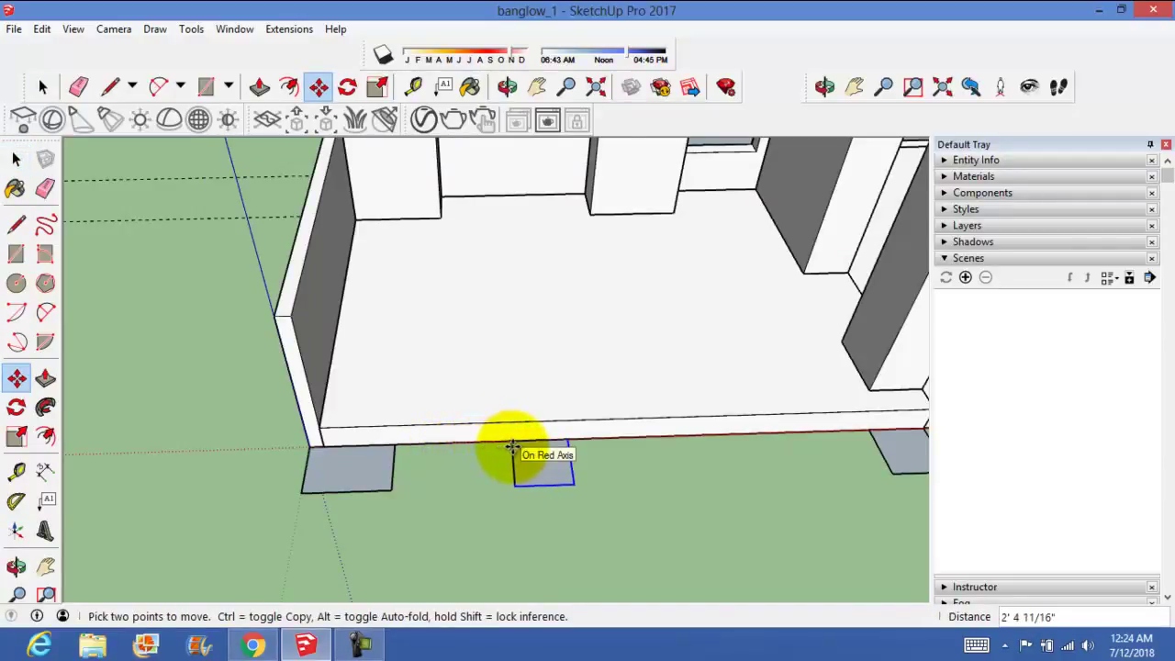
middle_drag(564, 538, 533, 525)
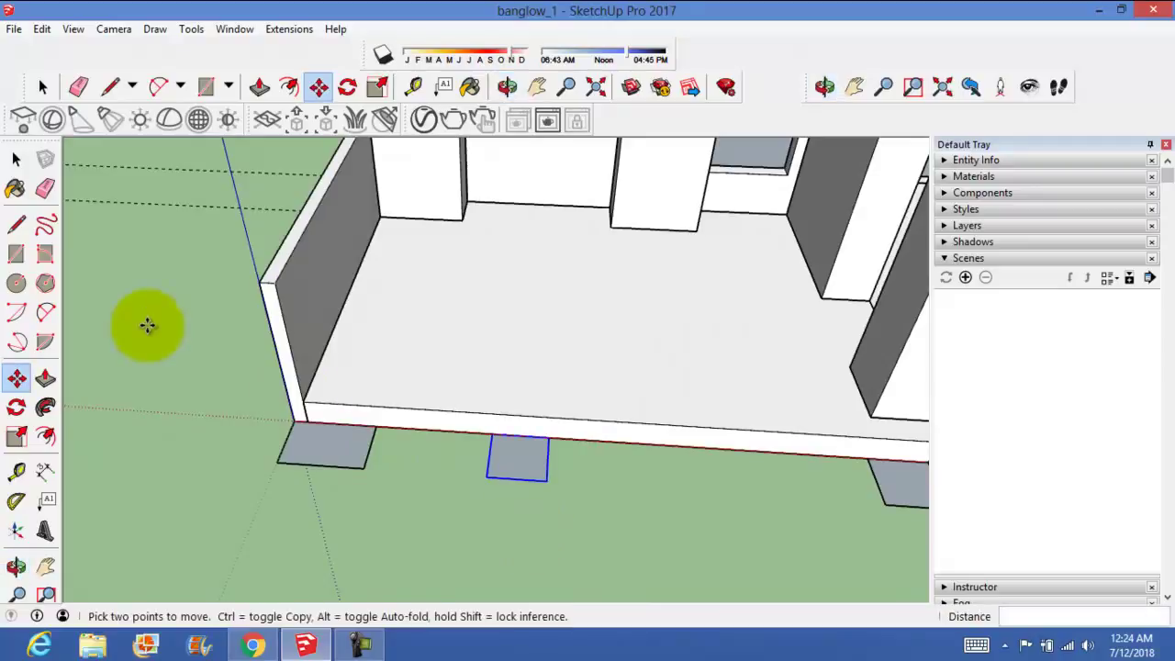
click(15, 159)
Step: Widen the middle footing by moving its right edge further right
double_click(532, 466)
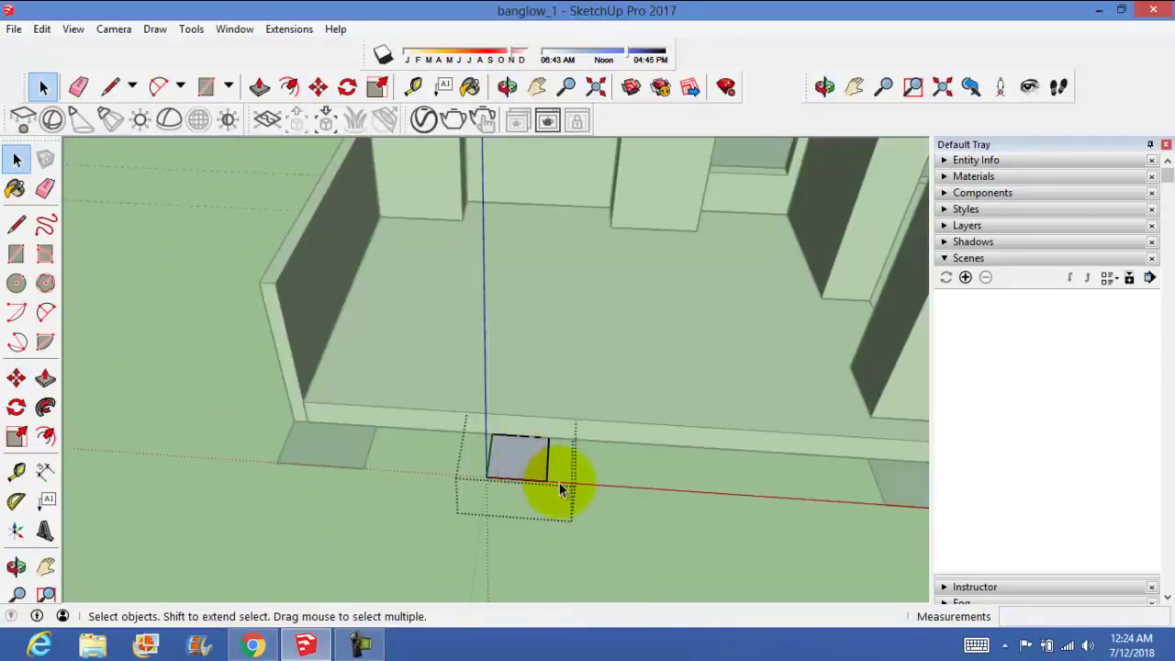
key(m)
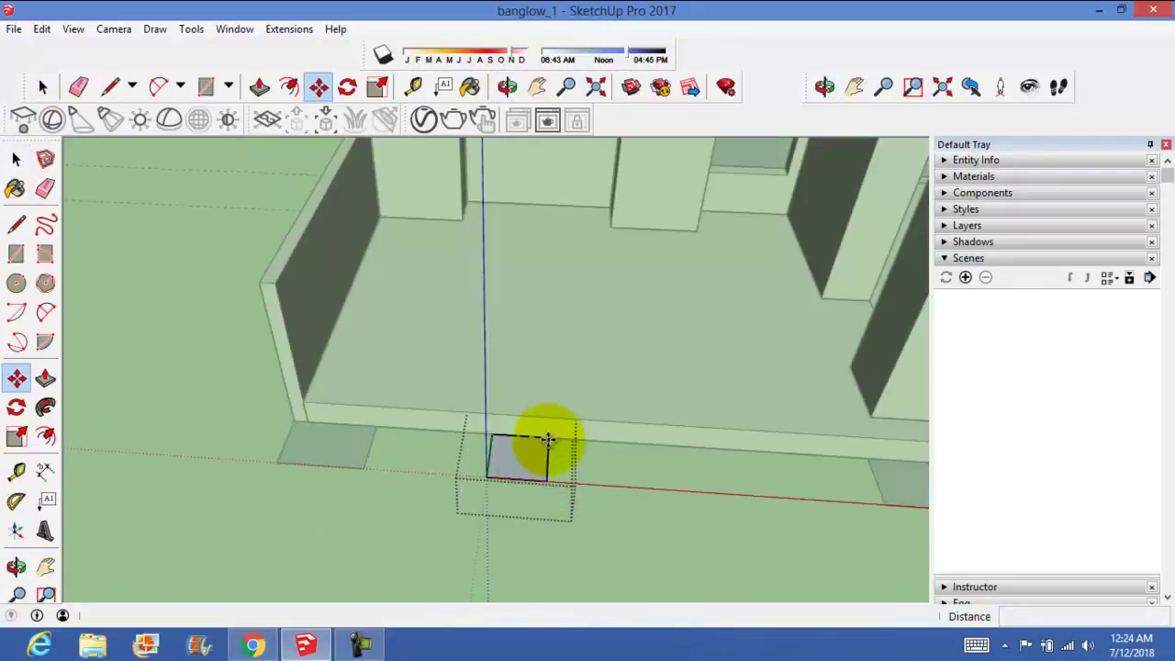
click(548, 440)
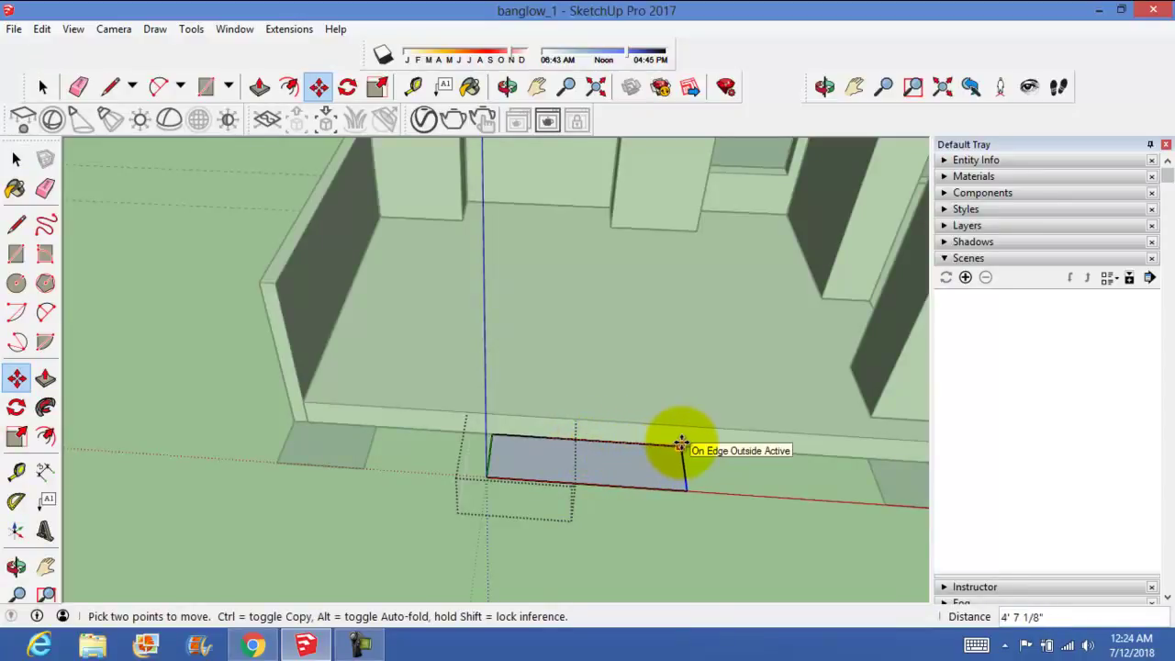
click(659, 447)
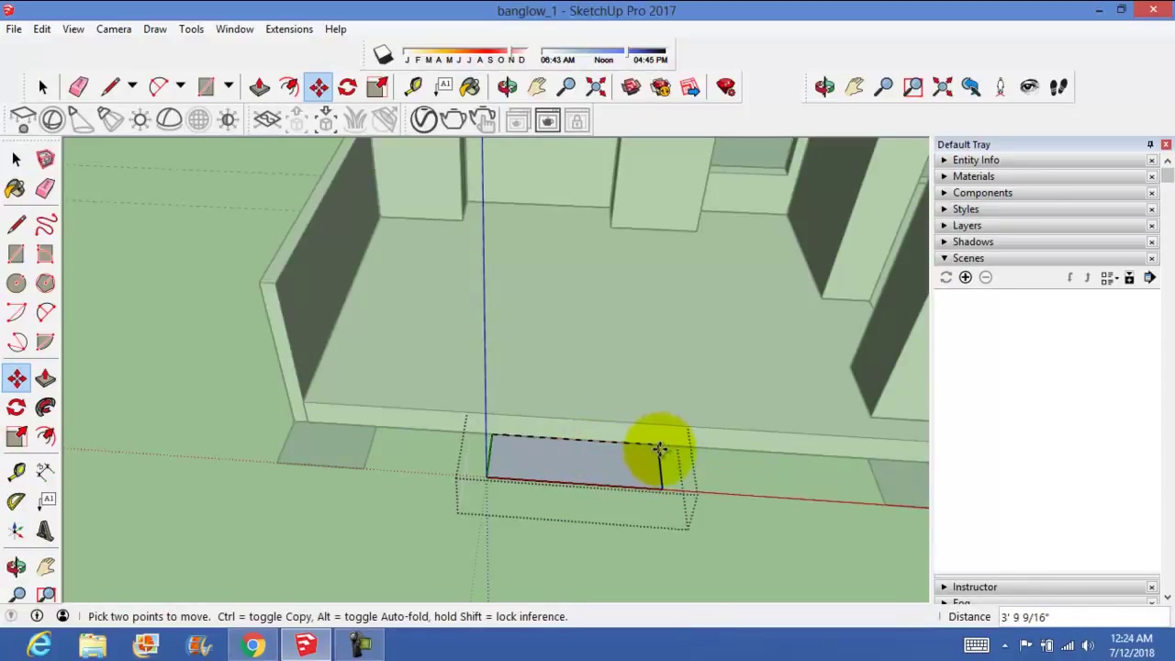
click(15, 159)
scroll(498, 433, down, 2)
middle_drag(598, 464, 670, 509)
click(670, 507)
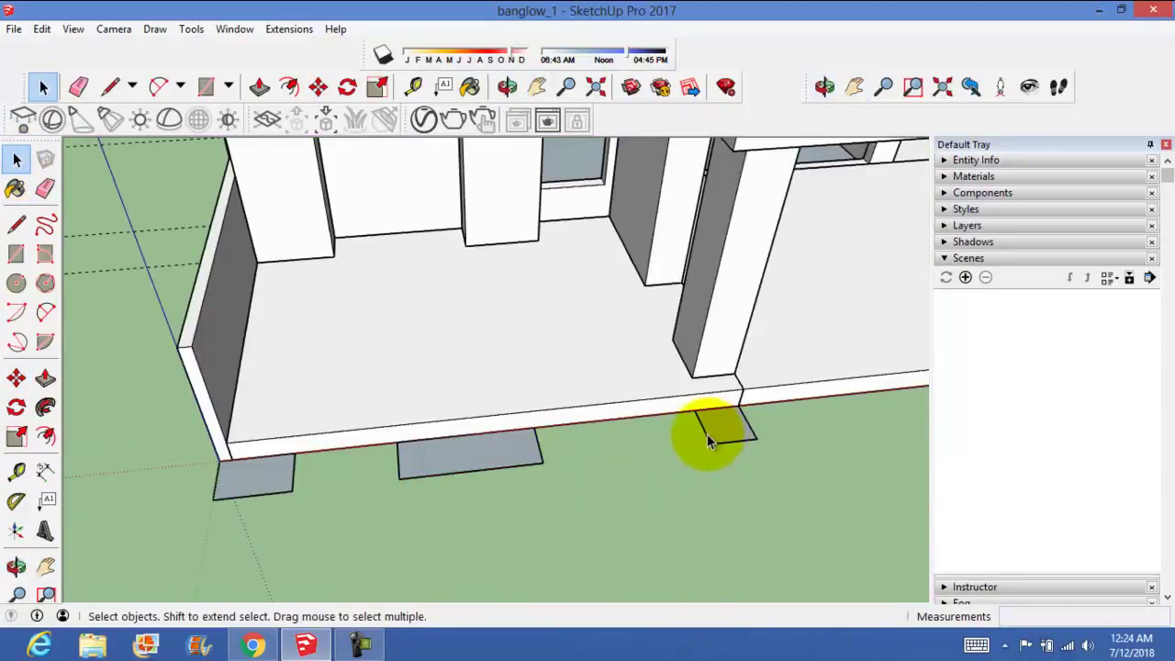
Step: Widen the right footing by moving its left edge further left
double_click(708, 442)
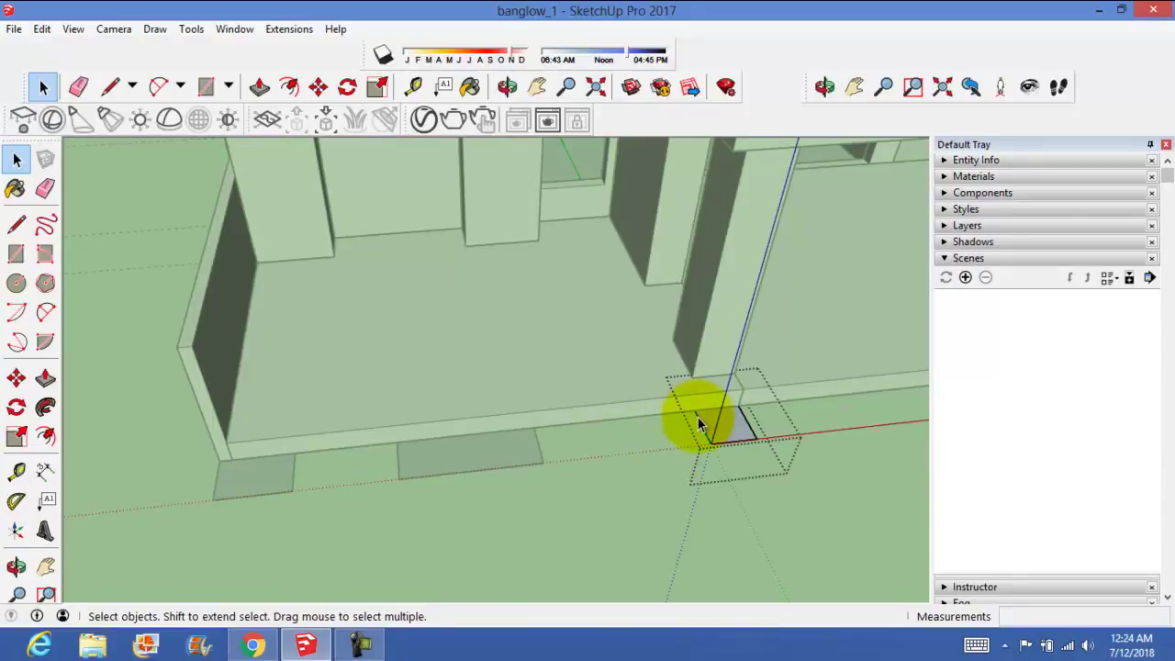
key(m)
click(694, 410)
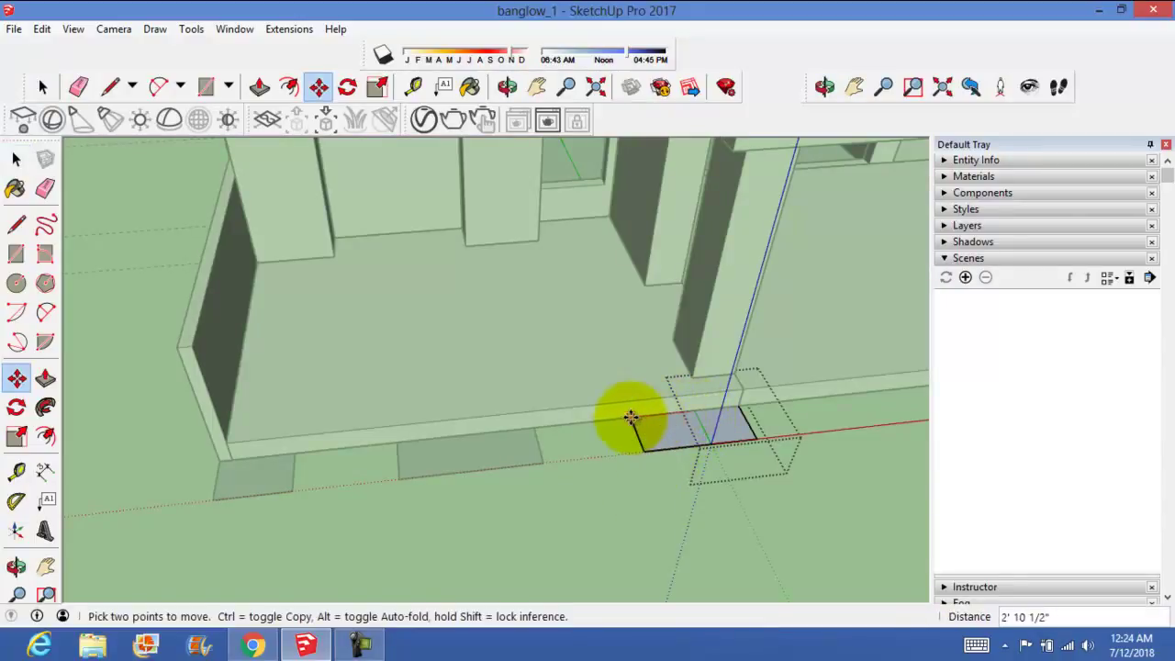
click(622, 416)
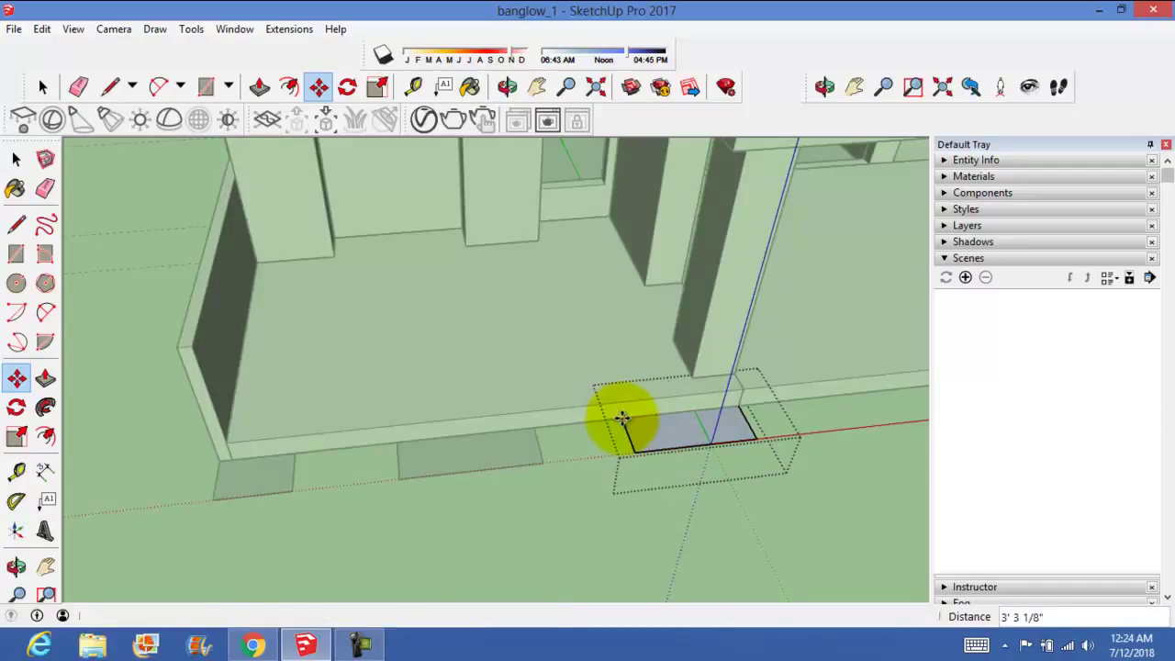
click(28, 165)
click(383, 528)
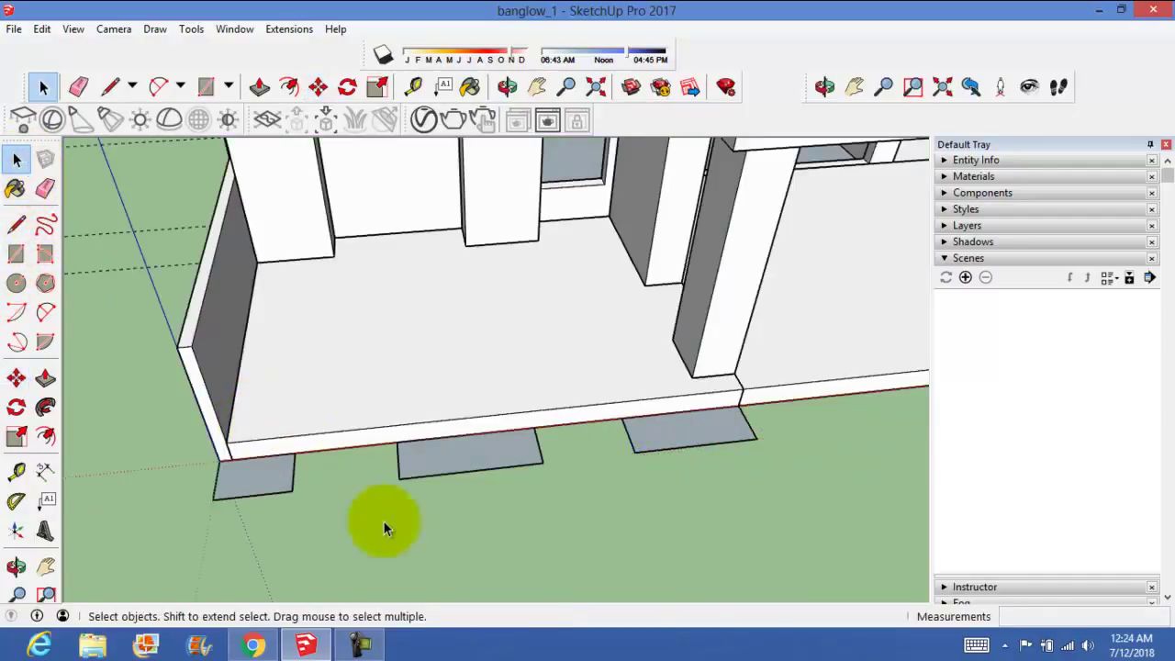
mouse_move(396, 549)
middle_down()
mouse_move(446, 427)
mouse_move(399, 394)
mouse_move(459, 451)
mouse_move(517, 530)
mouse_move(493, 538)
mouse_move(511, 544)
middle_up()
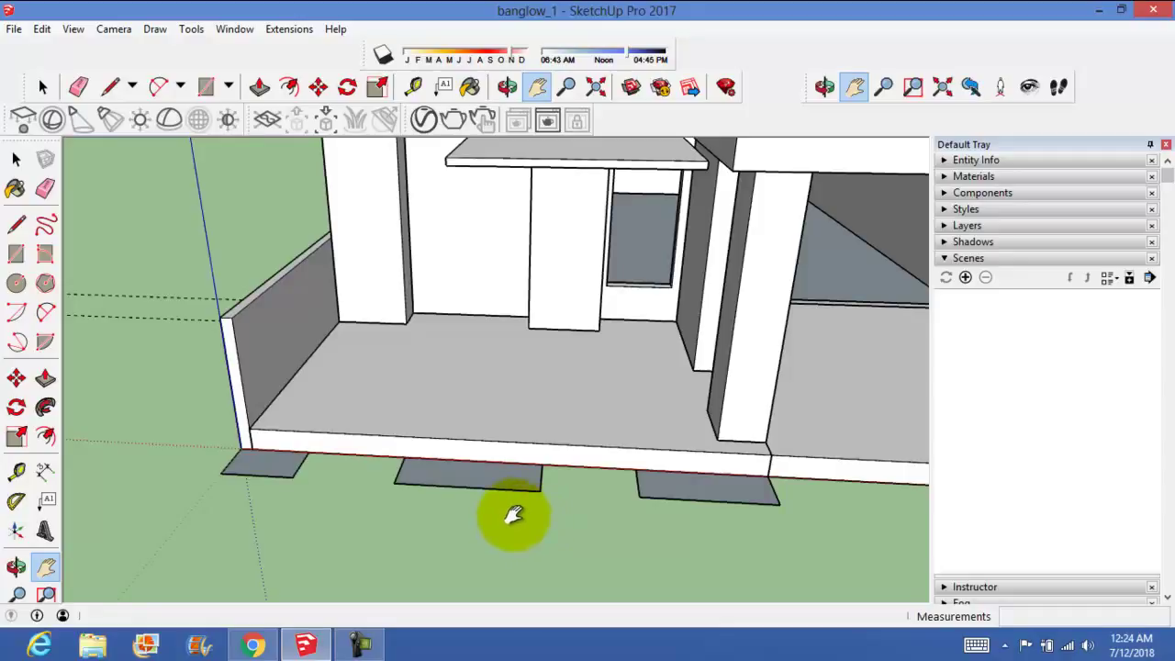
middle_drag(522, 538, 532, 547)
middle_drag(412, 473, 407, 459)
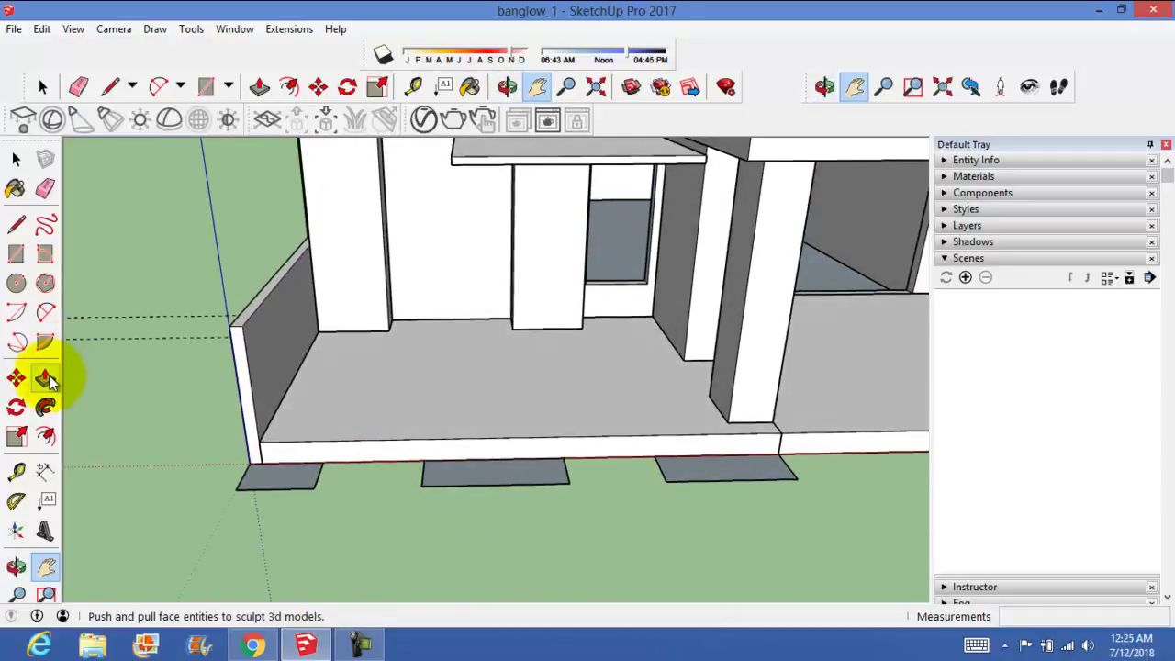
click(16, 161)
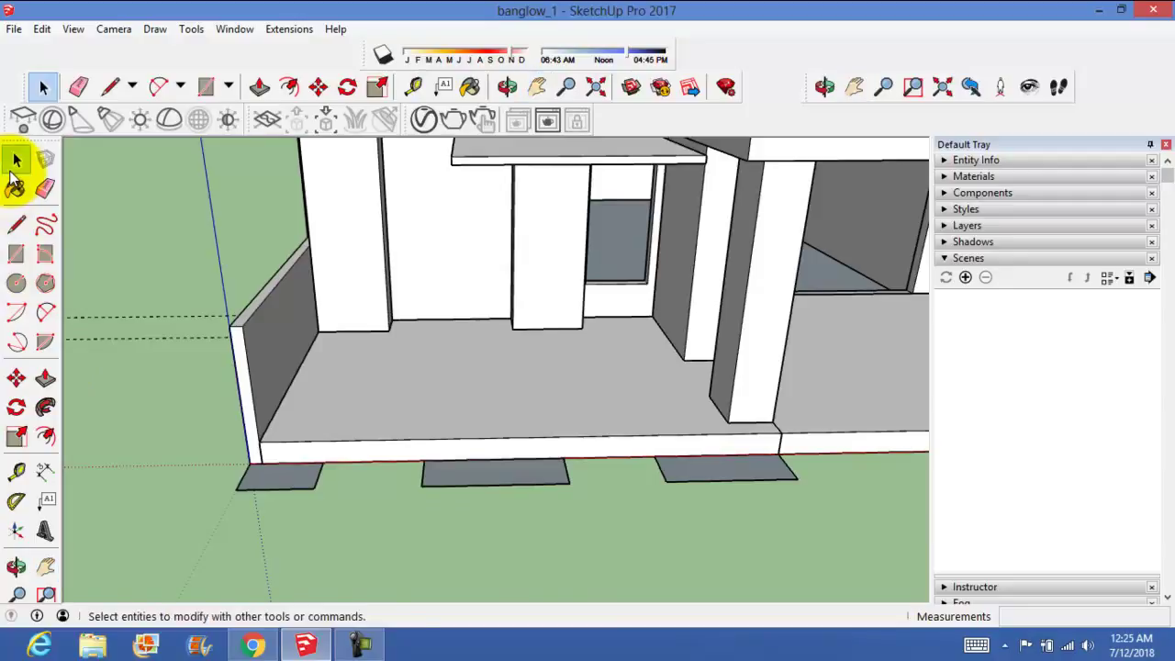
Step: Pull the left front footing up into a 6' high block
double_click(255, 468)
key(p)
mouse_move(256, 482)
mouse_down()
mouse_move(238, 403)
mouse_move(244, 338)
mouse_up()
click(243, 328)
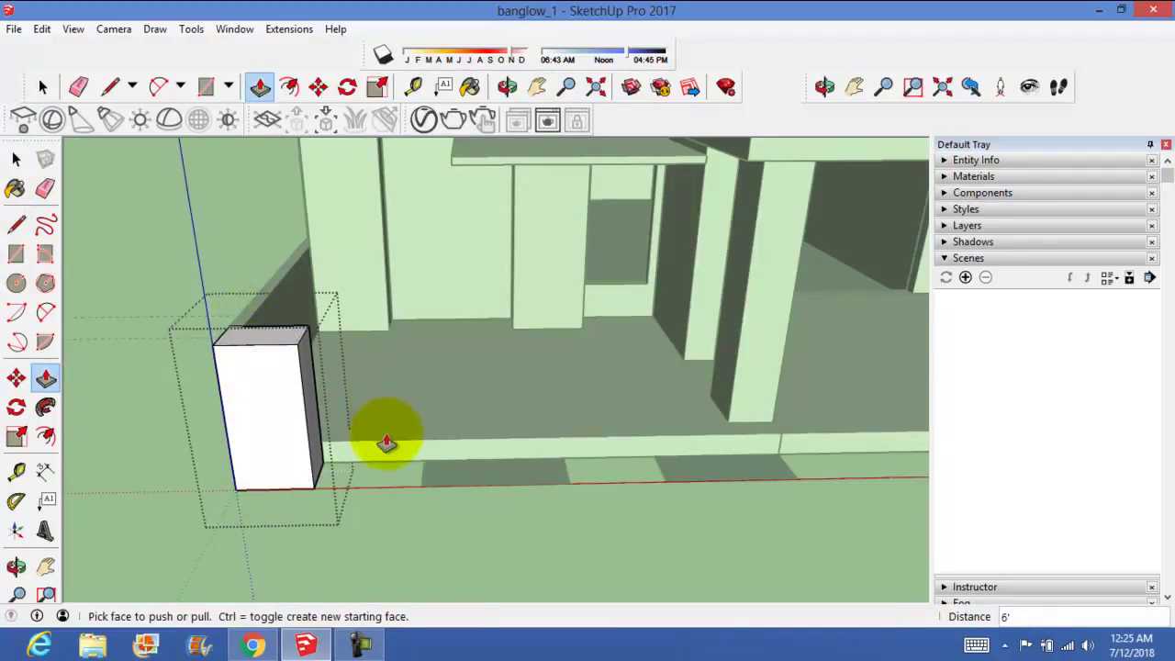
middle_drag(197, 447, 120, 418)
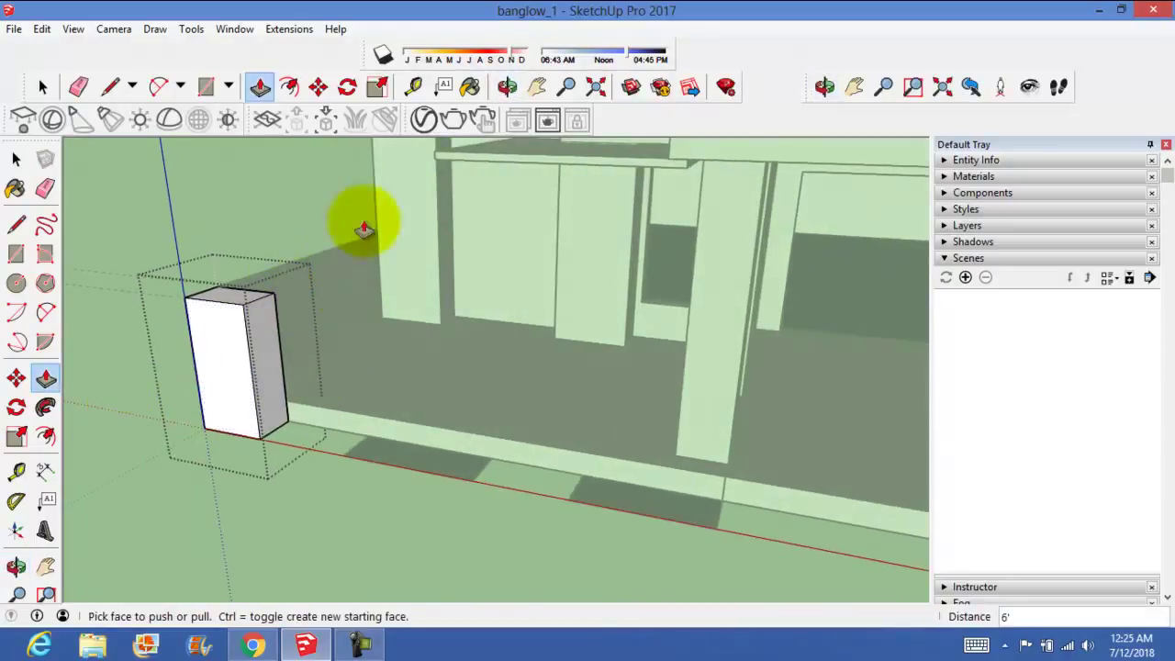
click(16, 159)
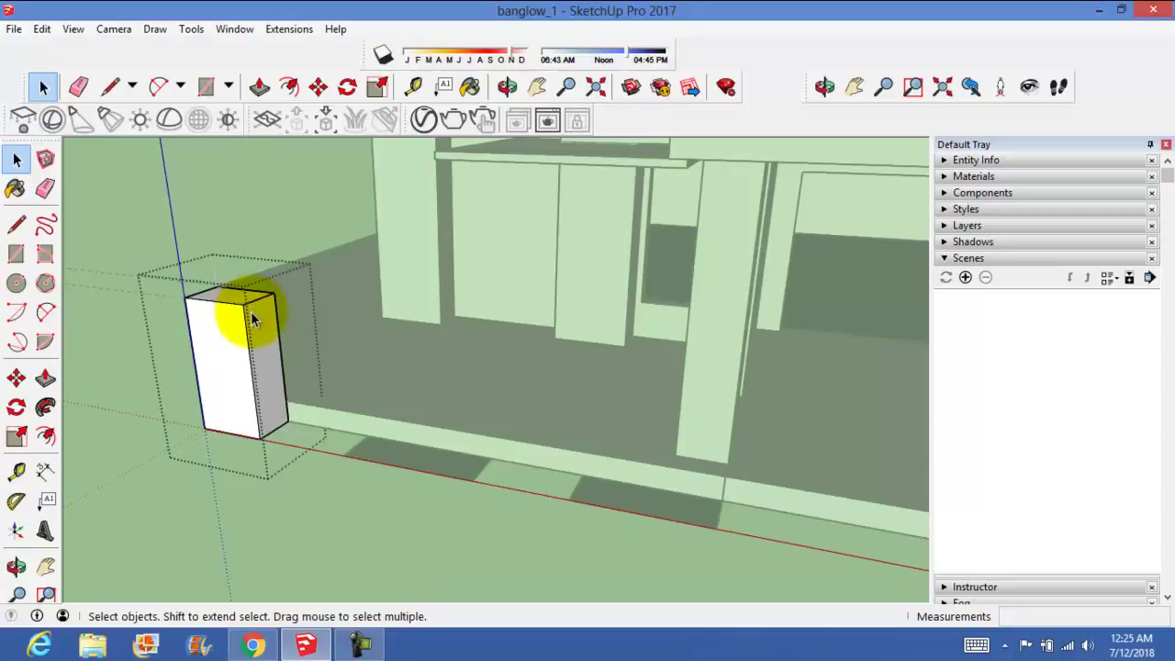
Step: Copy the block's top edge 9" inward to split off a narrow strip
key(m)
click(241, 305)
key(ctrl)
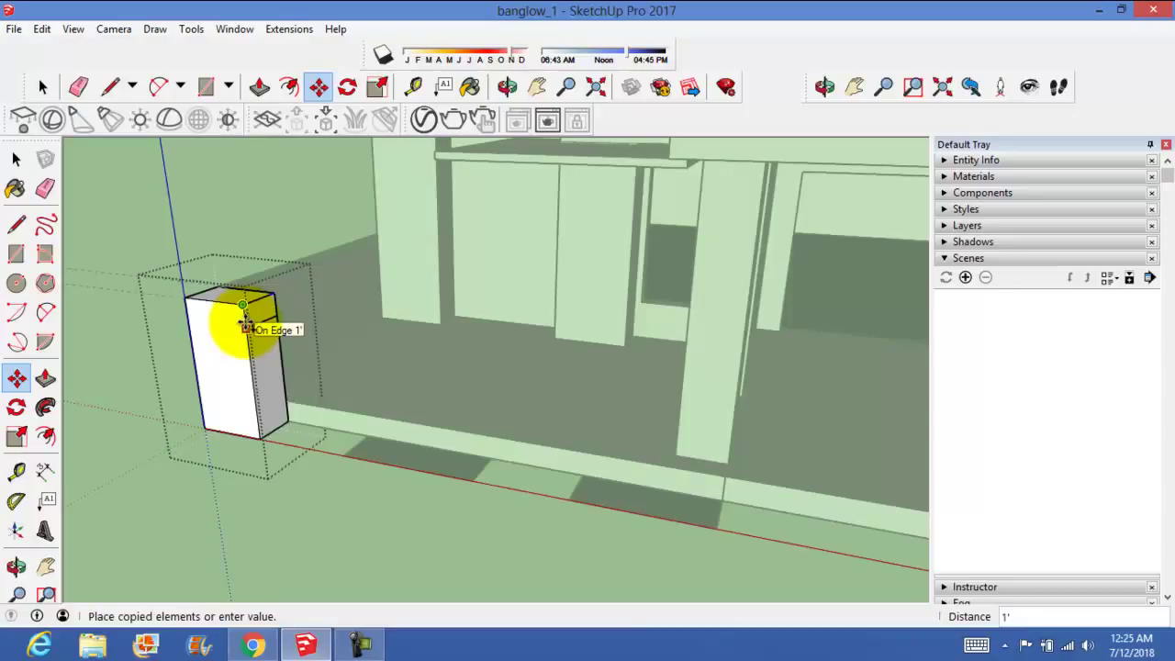
text(")
key(Return)
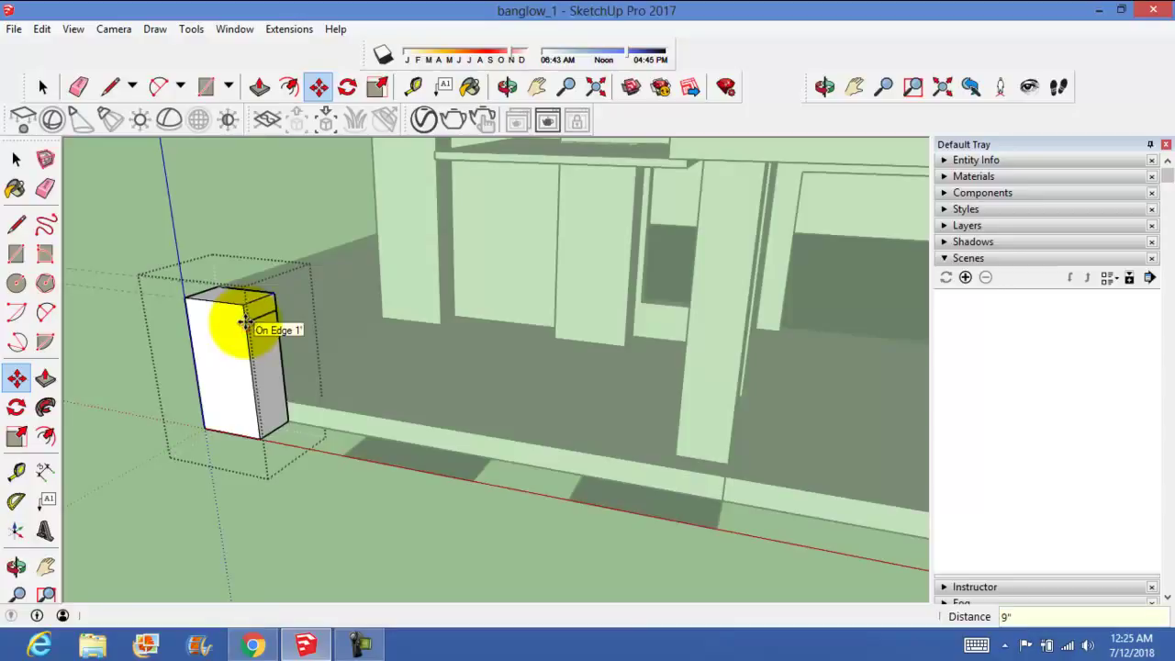
Step: Extend the block's side face about 10' into a horizontal arm along the porch front
click(45, 378)
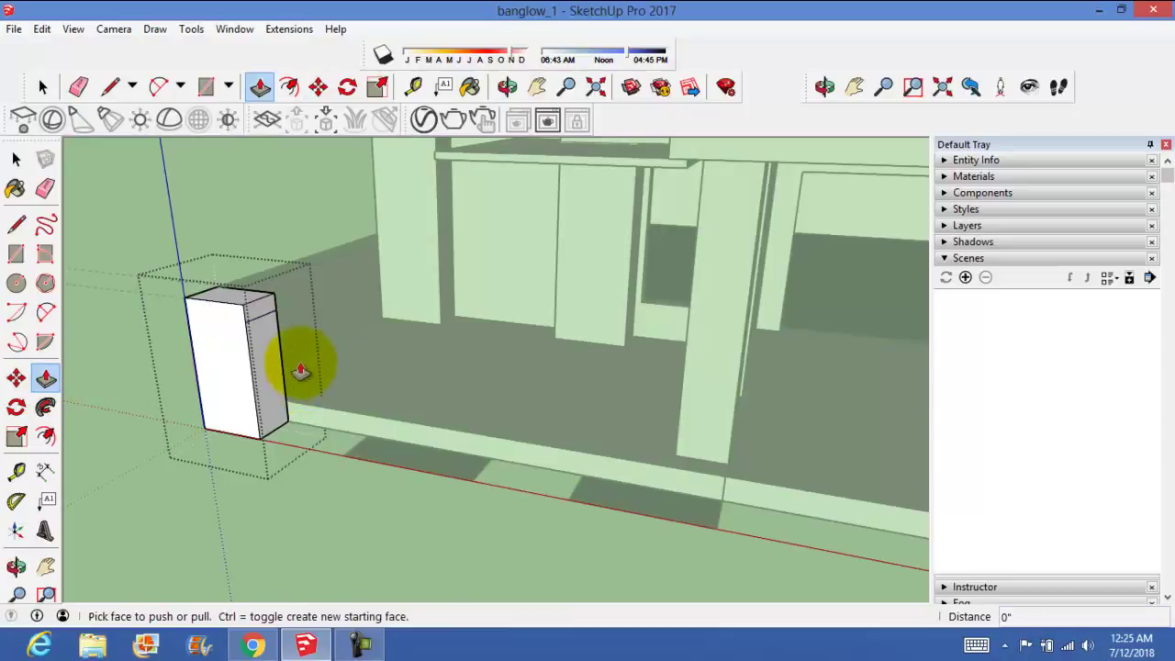
click(263, 305)
click(266, 312)
click(263, 314)
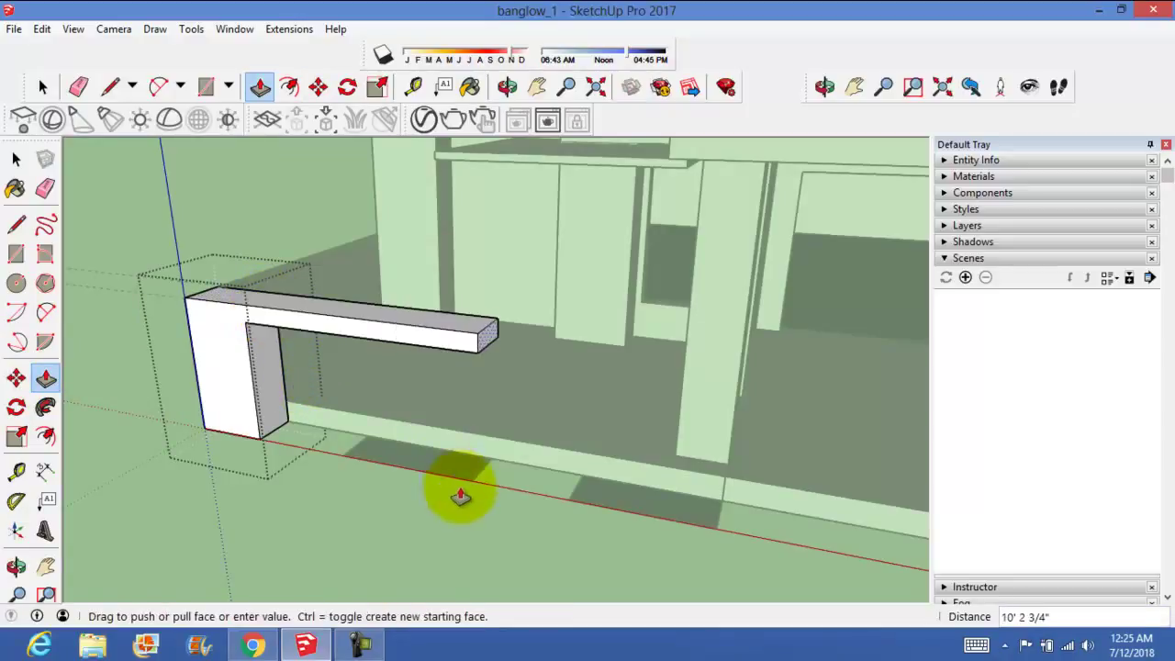
click(478, 482)
middle_drag(315, 486, 406, 441)
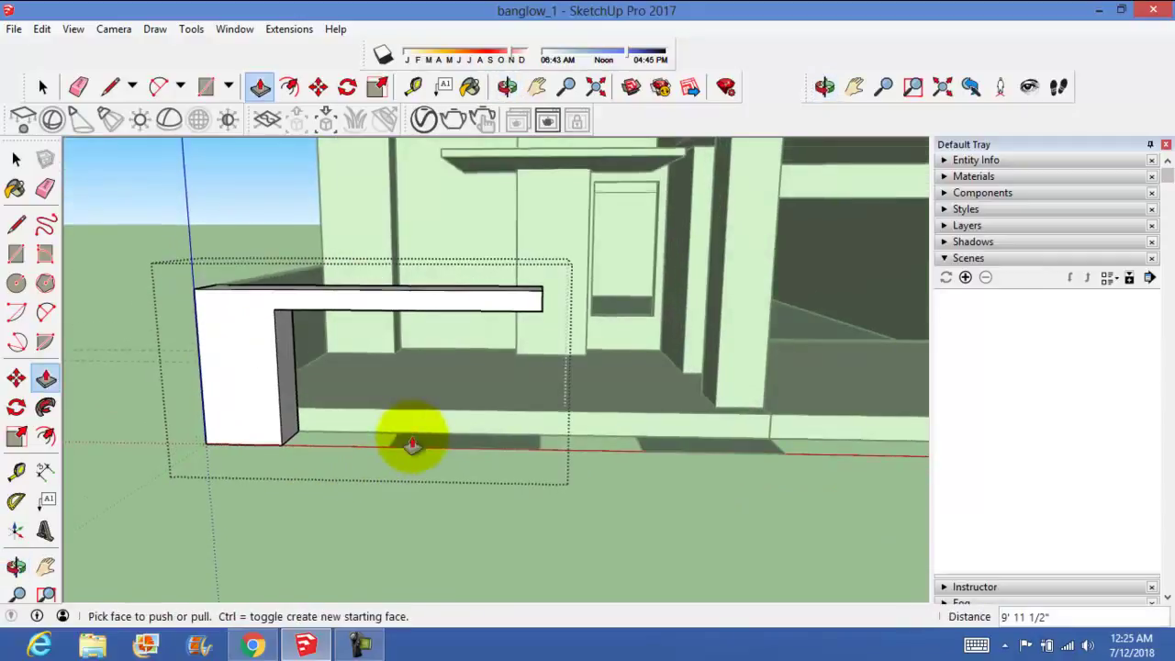
click(16, 160)
click(16, 160)
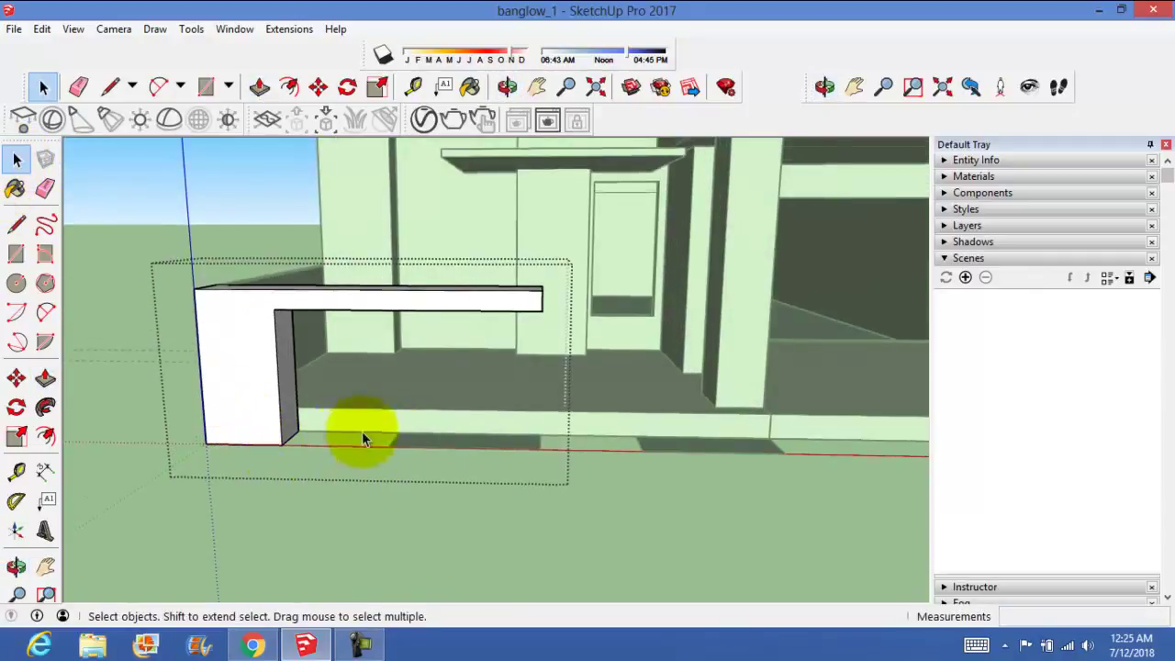
mouse_move(448, 493)
middle_down()
mouse_move(457, 452)
mouse_move(444, 479)
middle_up()
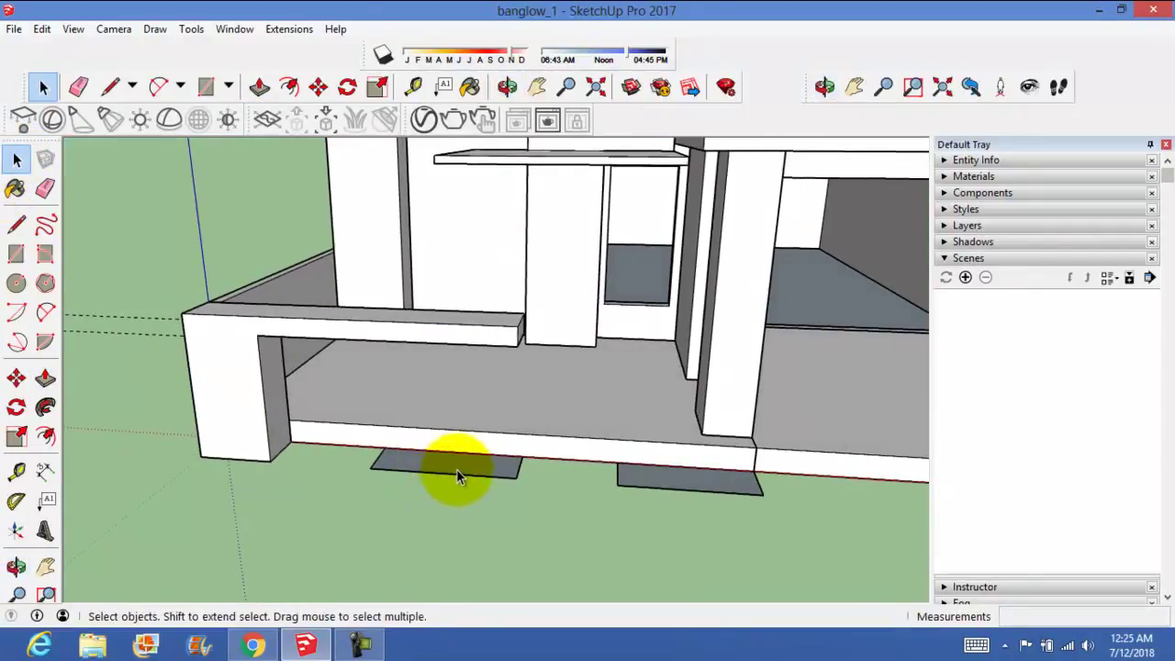
Step: Pull the middle front footing up into a 4' high box
click(449, 472)
key(p)
mouse_move(447, 471)
mouse_down()
mouse_move(394, 363)
mouse_move(260, 371)
mouse_up()
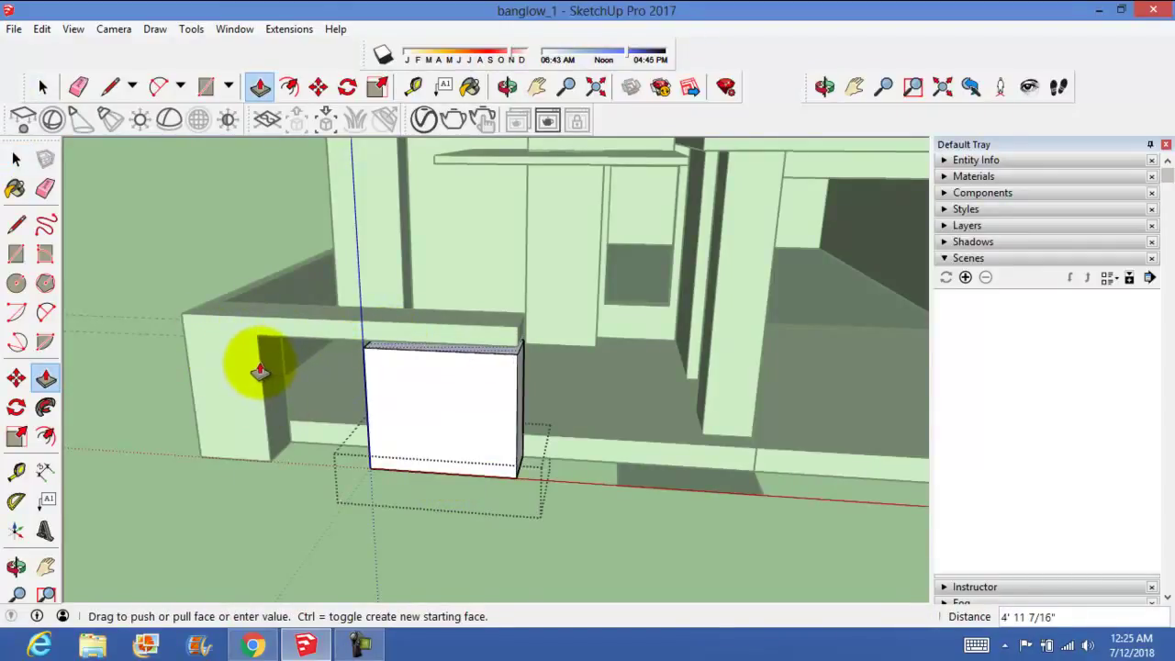
text(4')
key(Return)
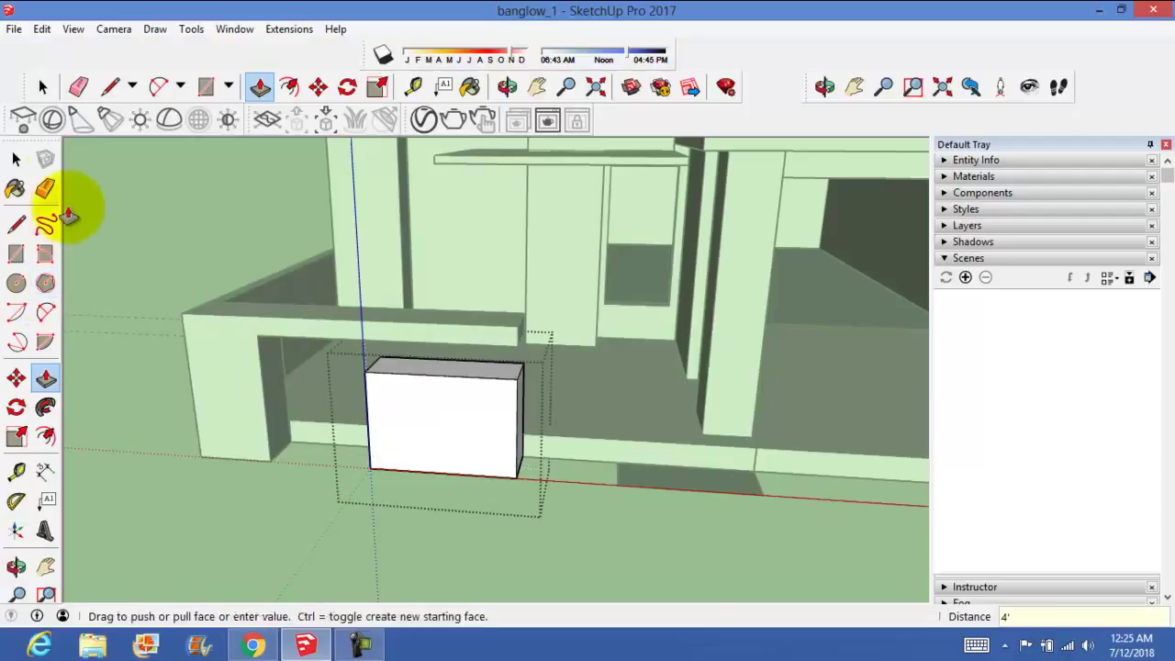
click(15, 159)
Step: Pull the right front footing up into a taller box of about 6'
middle_drag(278, 432, 587, 468)
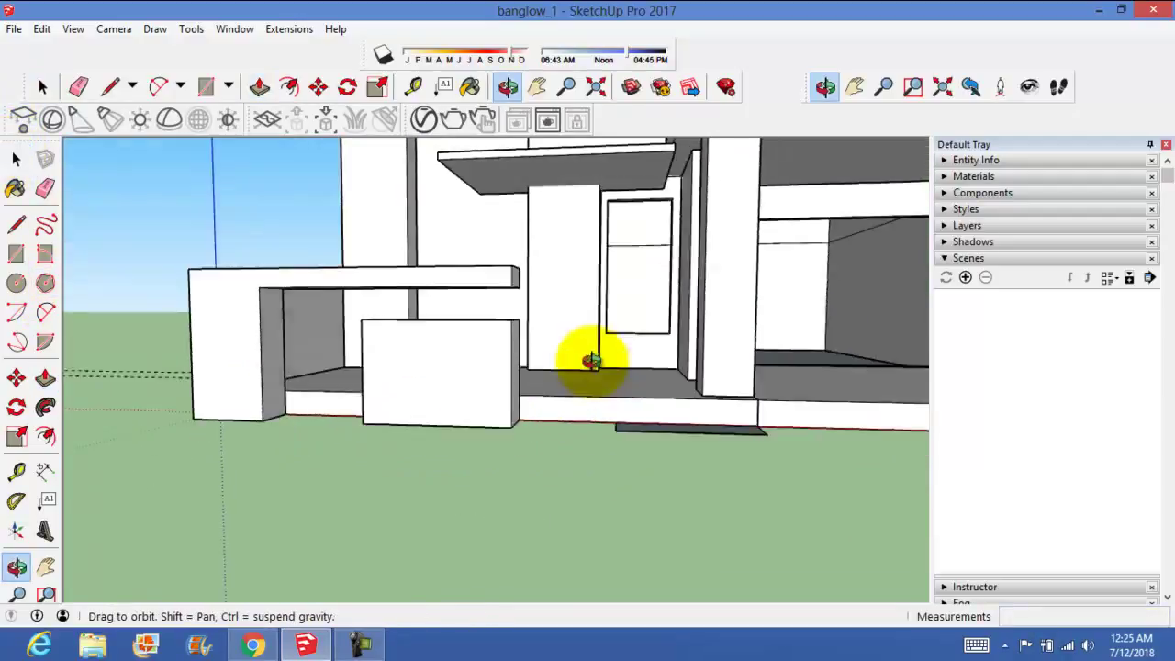
double_click(626, 496)
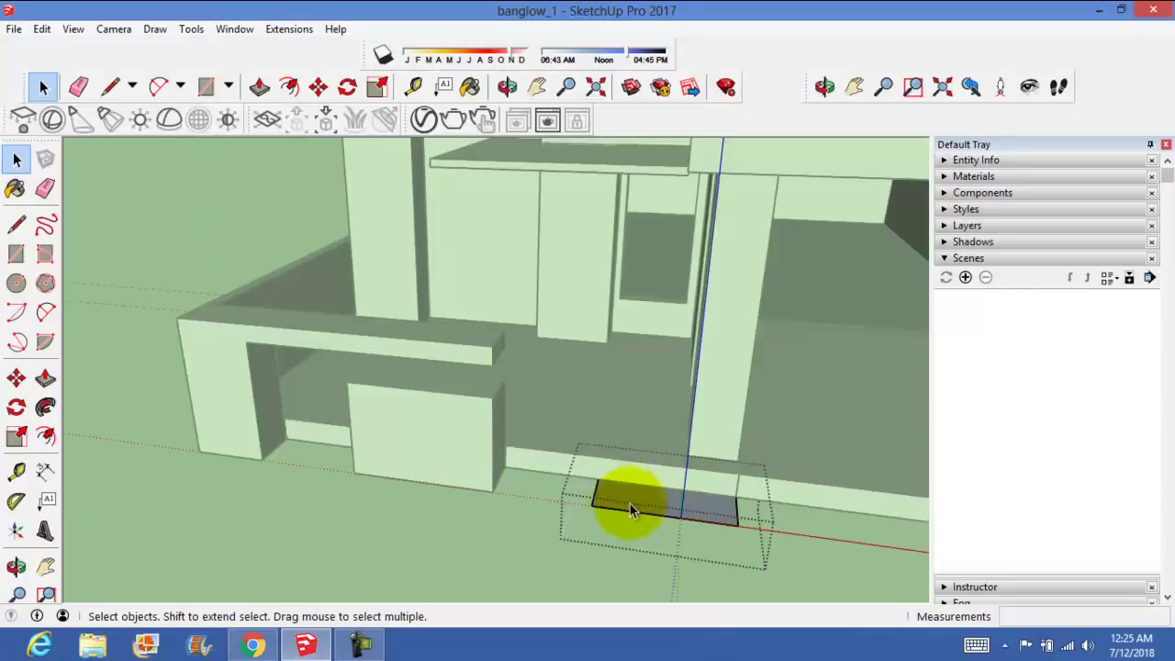
key(p)
click(630, 504)
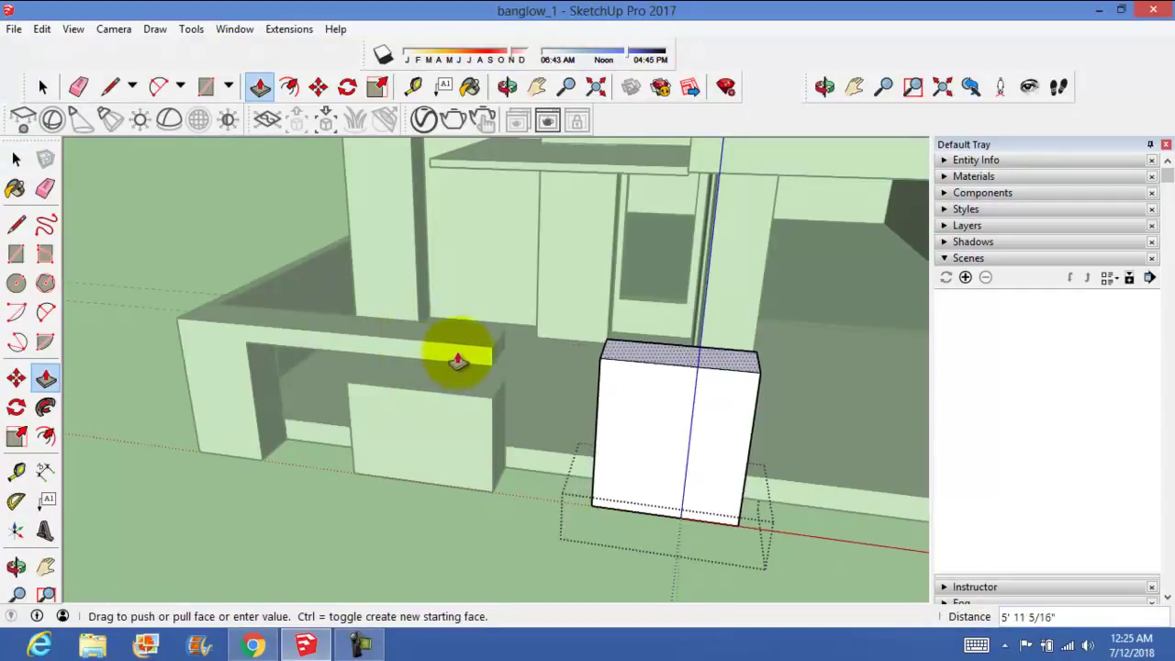
click(457, 360)
click(16, 159)
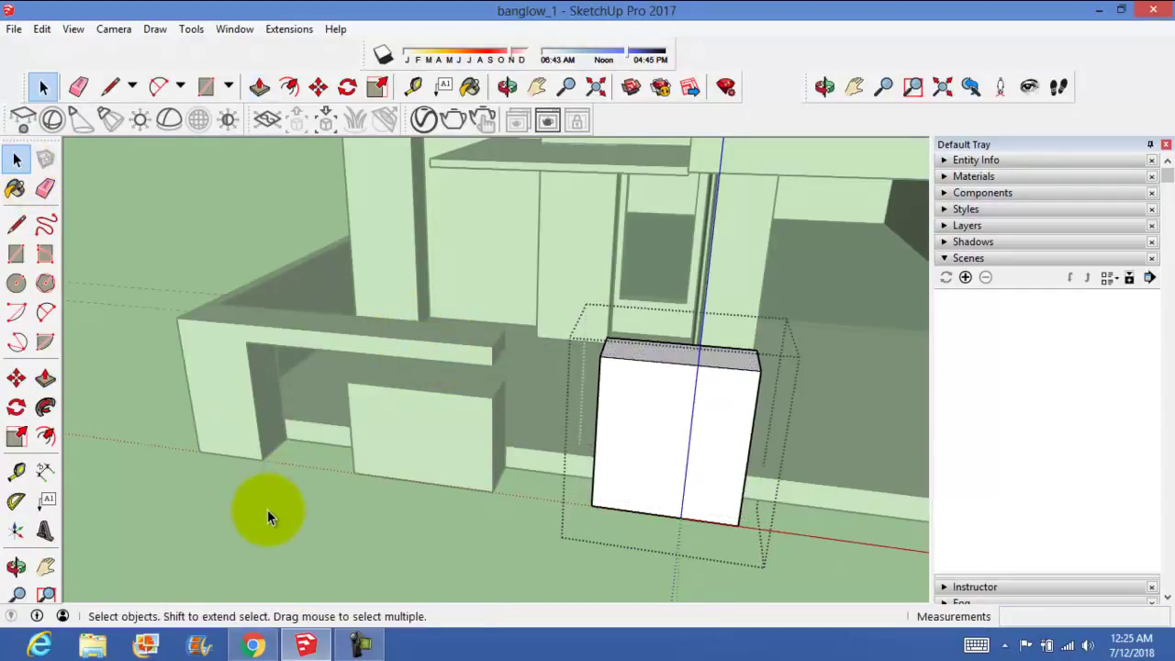
mouse_move(268, 510)
middle_down()
mouse_move(493, 529)
mouse_move(588, 467)
mouse_move(551, 524)
middle_up()
Step: Copy the 4' box beneath the arm into the gap to its right
click(451, 499)
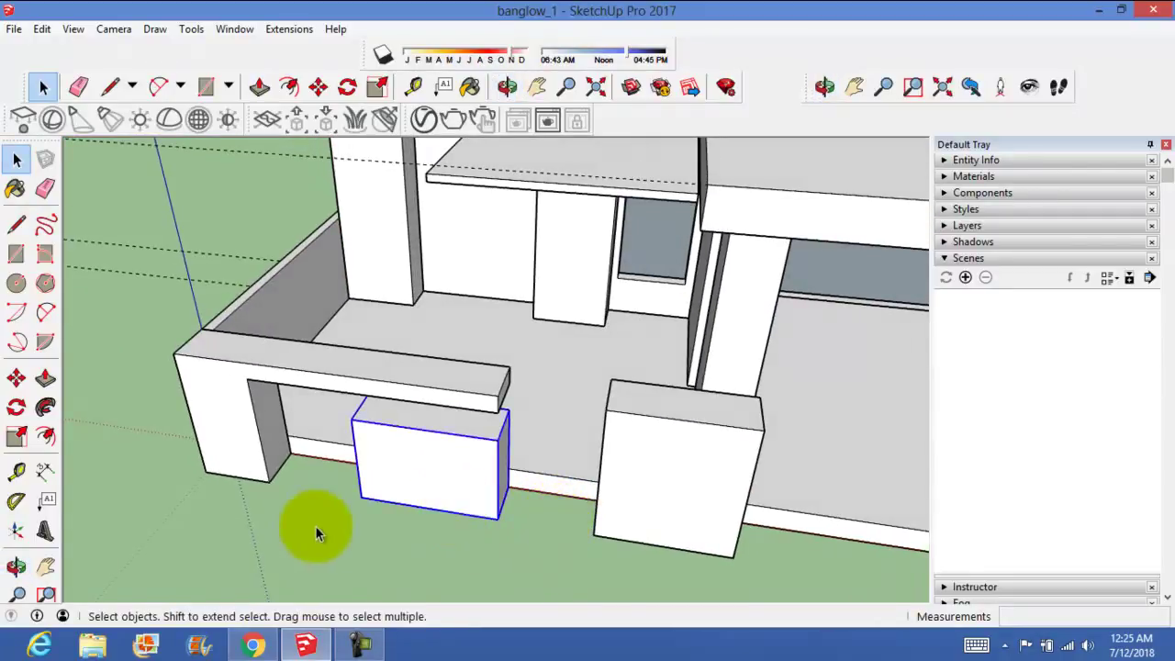
click(230, 465)
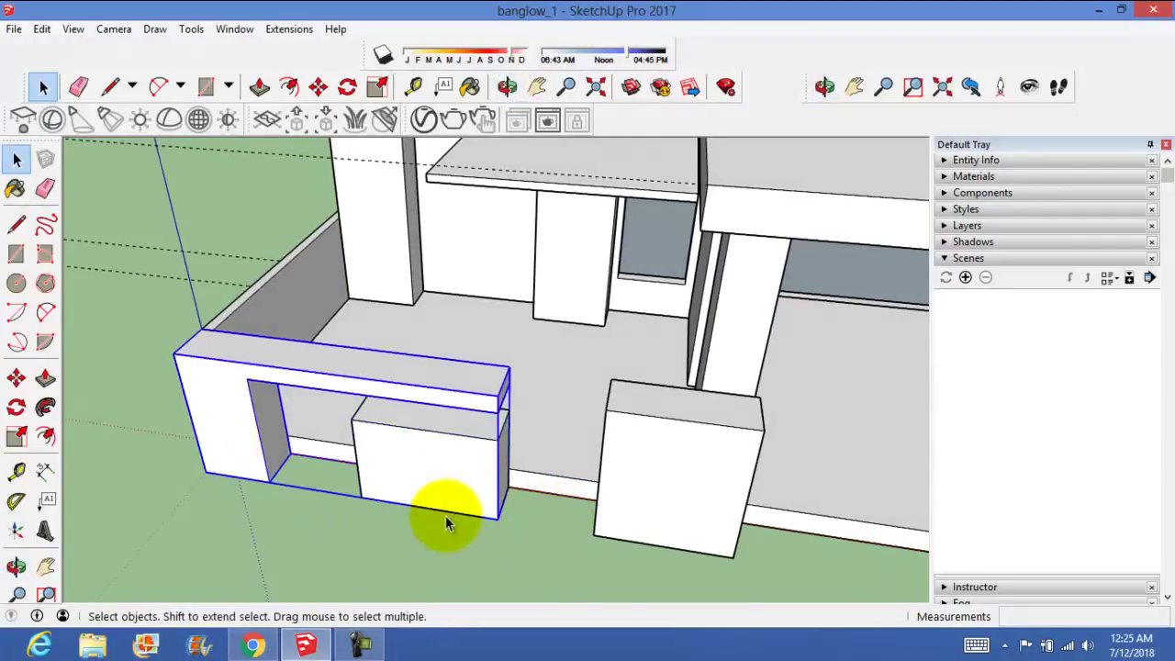
click(415, 518)
key(m)
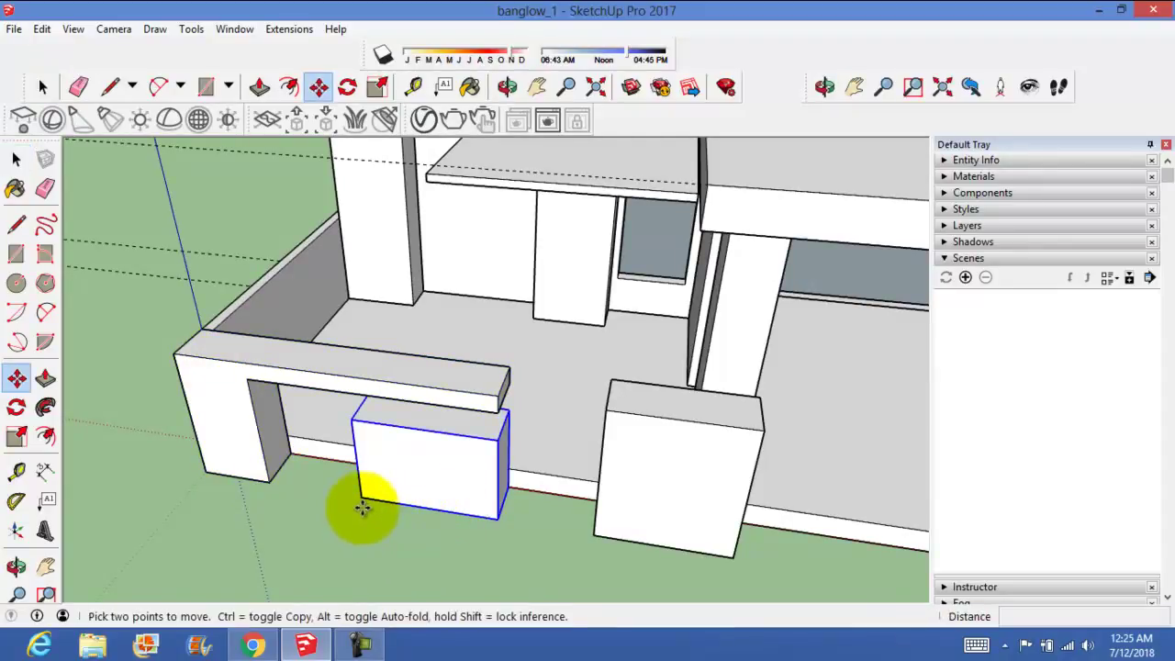
click(362, 504)
key(ctrl)
click(521, 538)
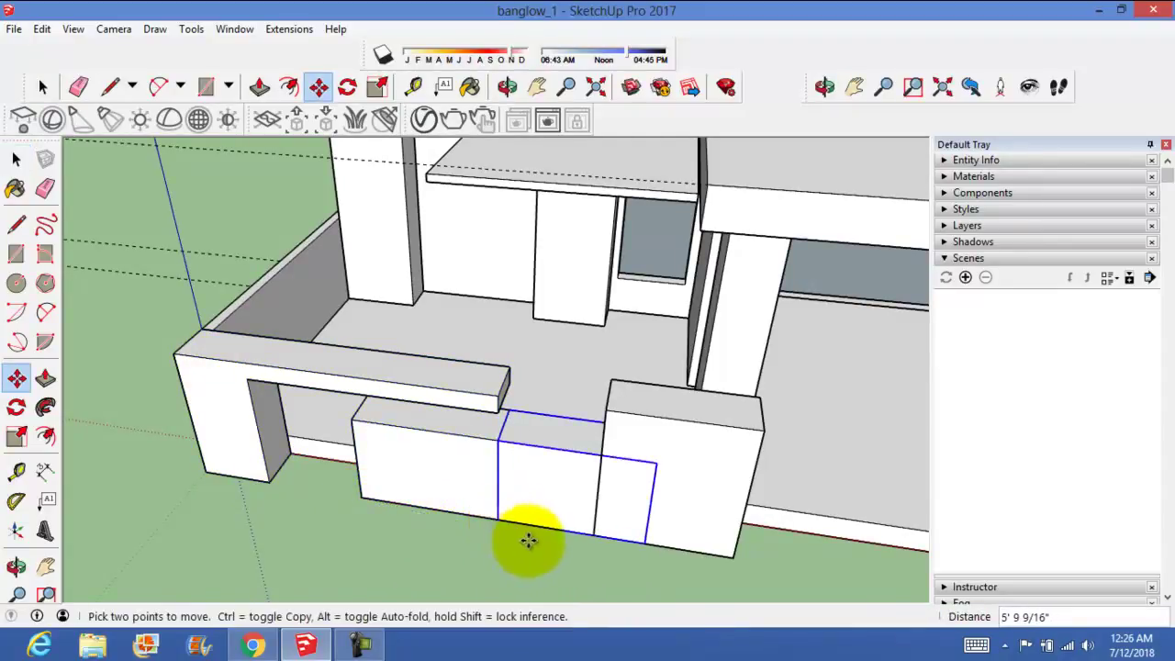
middle_drag(524, 541, 482, 471)
click(17, 159)
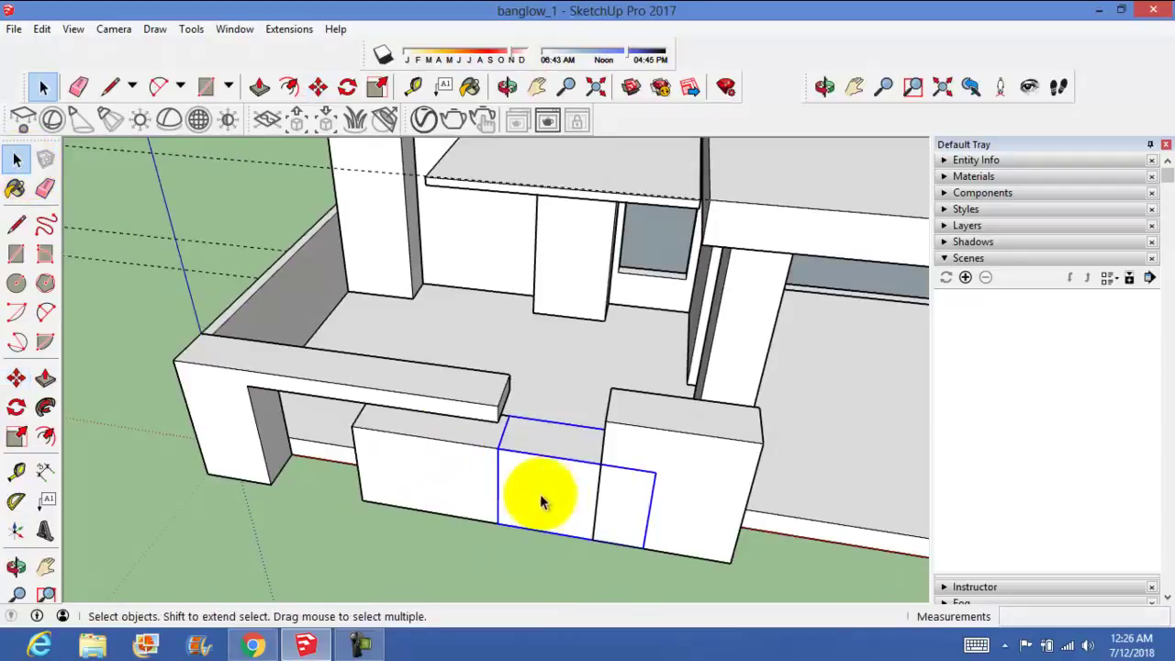
Step: Push the copied box's front face in by 6"
double_click(580, 505)
middle_drag(580, 505, 588, 507)
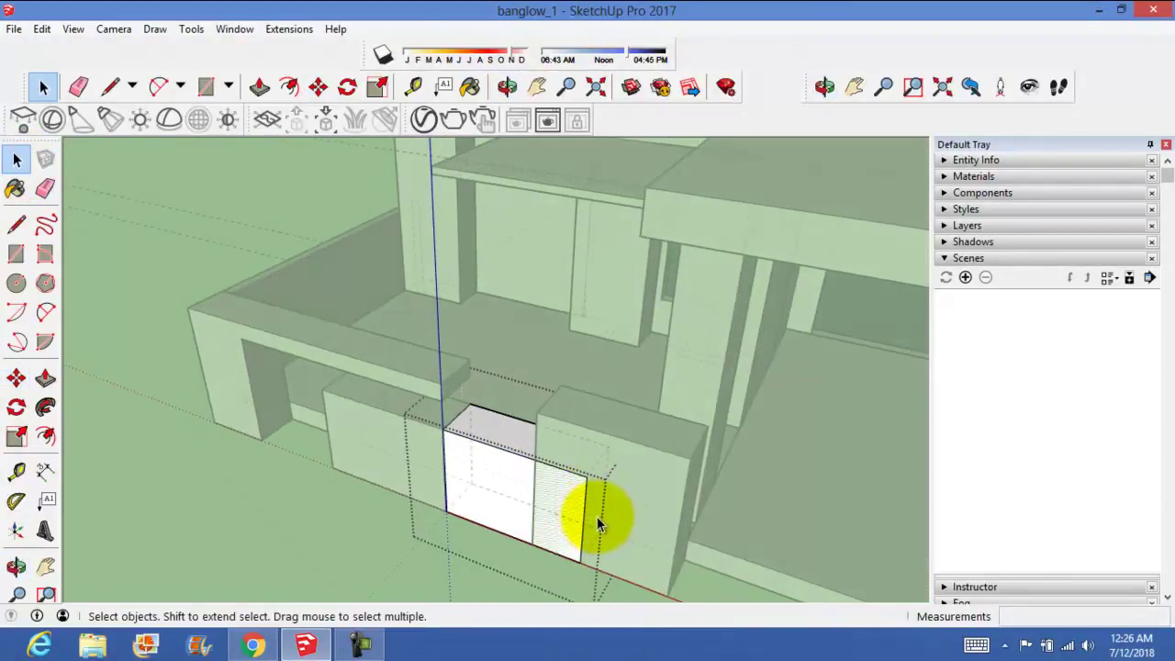
key(p)
mouse_move(585, 519)
mouse_down()
mouse_move(546, 469)
mouse_move(517, 480)
mouse_up()
middle_drag(517, 480, 609, 517)
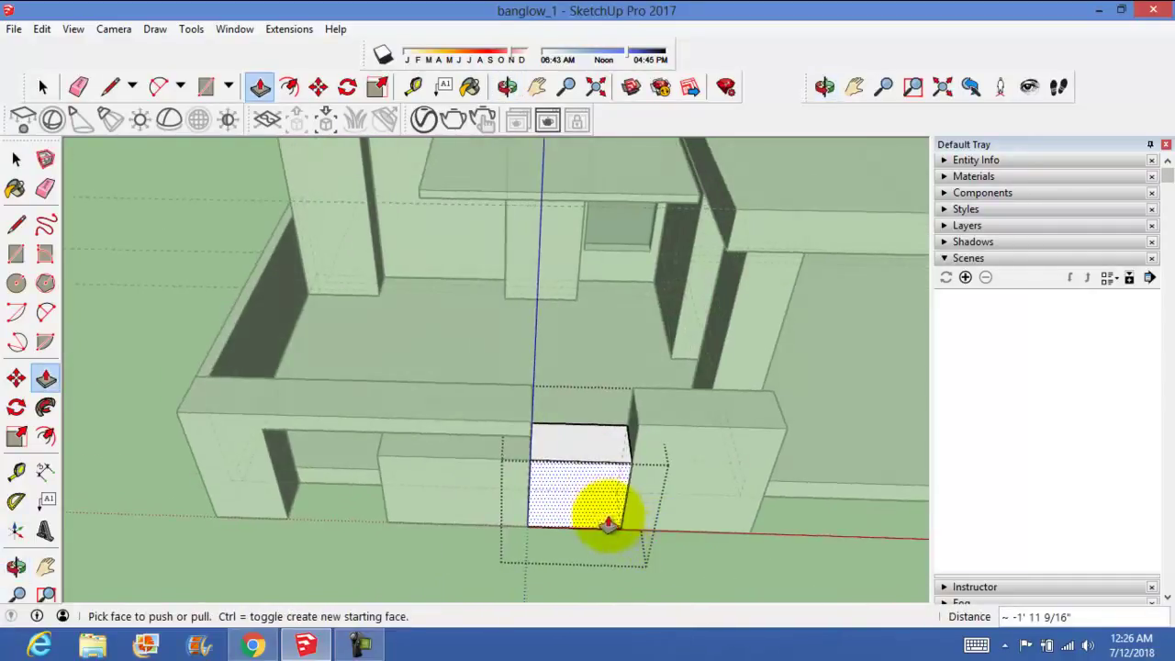
drag(592, 454, 605, 478)
scroll(599, 490, up, 2)
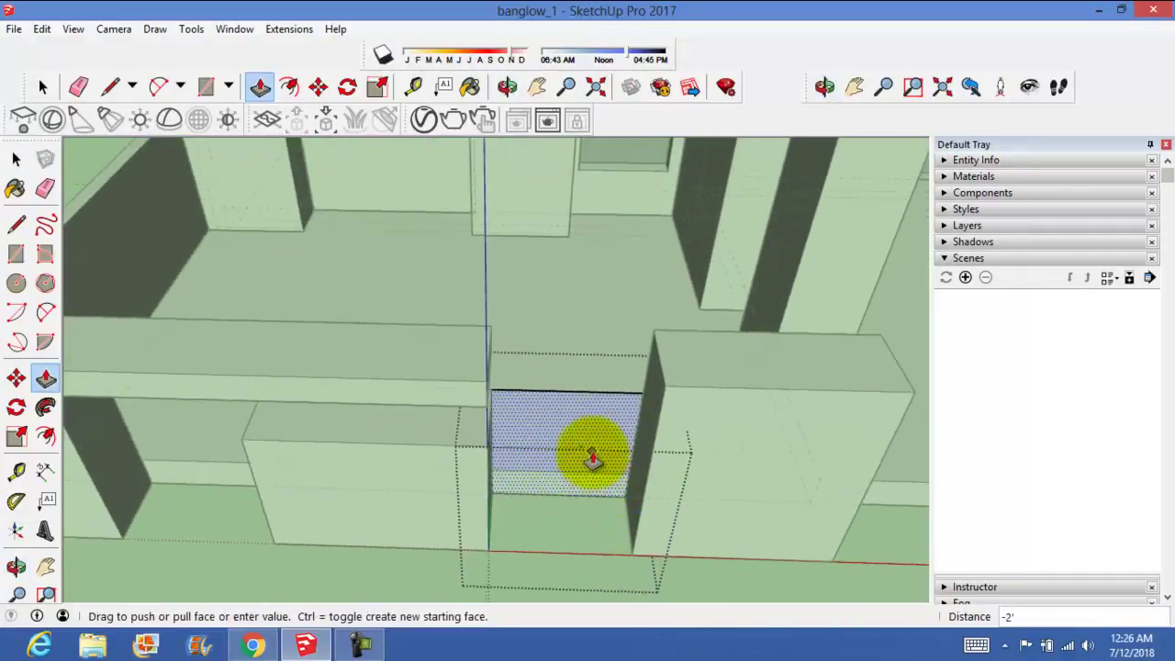
mouse_move(597, 459)
middle_down()
mouse_move(635, 512)
mouse_move(651, 451)
middle_up()
mouse_move(675, 468)
mouse_down()
mouse_move(676, 499)
mouse_move(668, 459)
mouse_move(678, 492)
mouse_up()
text(6")
key(Return)
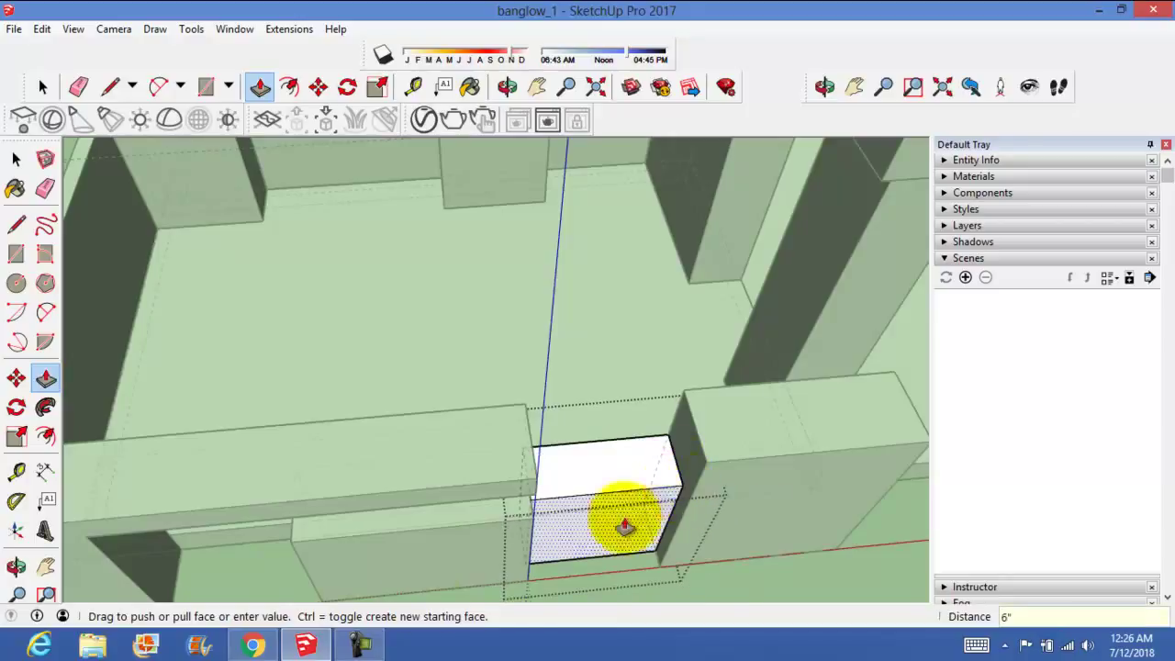
Step: Push the copy's top face down 3' into a low slab, then pull a face out
scroll(639, 468, up, 2)
scroll(629, 470, up, 2)
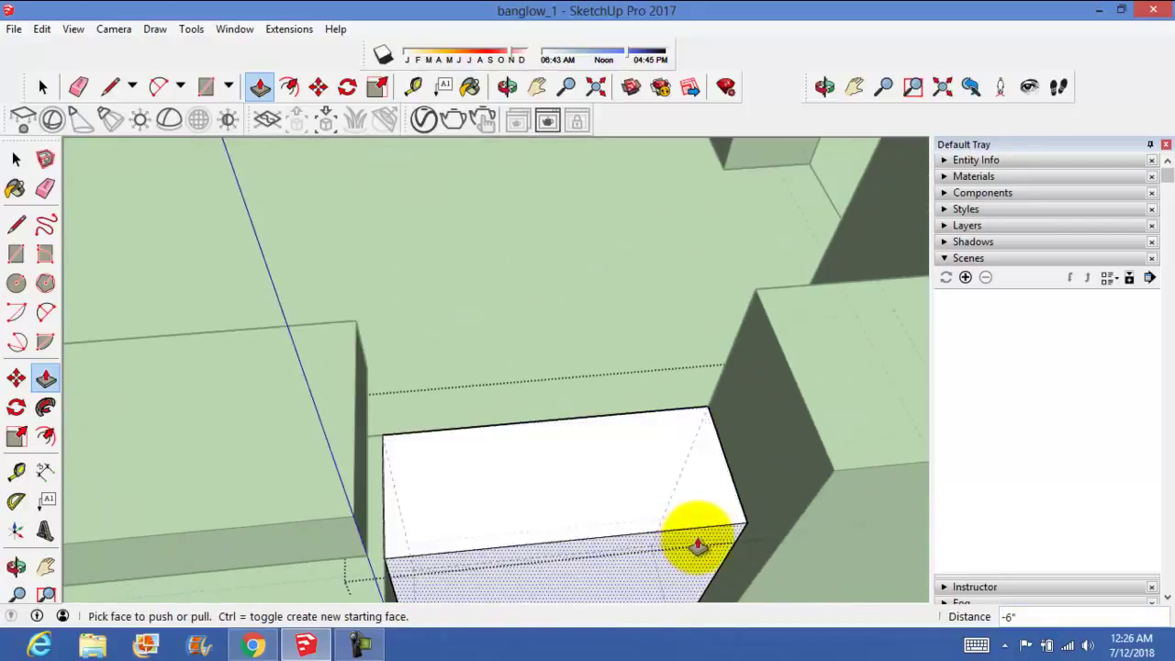
mouse_move(695, 543)
mouse_down()
mouse_move(726, 393)
mouse_move(742, 429)
mouse_up()
key(Escape)
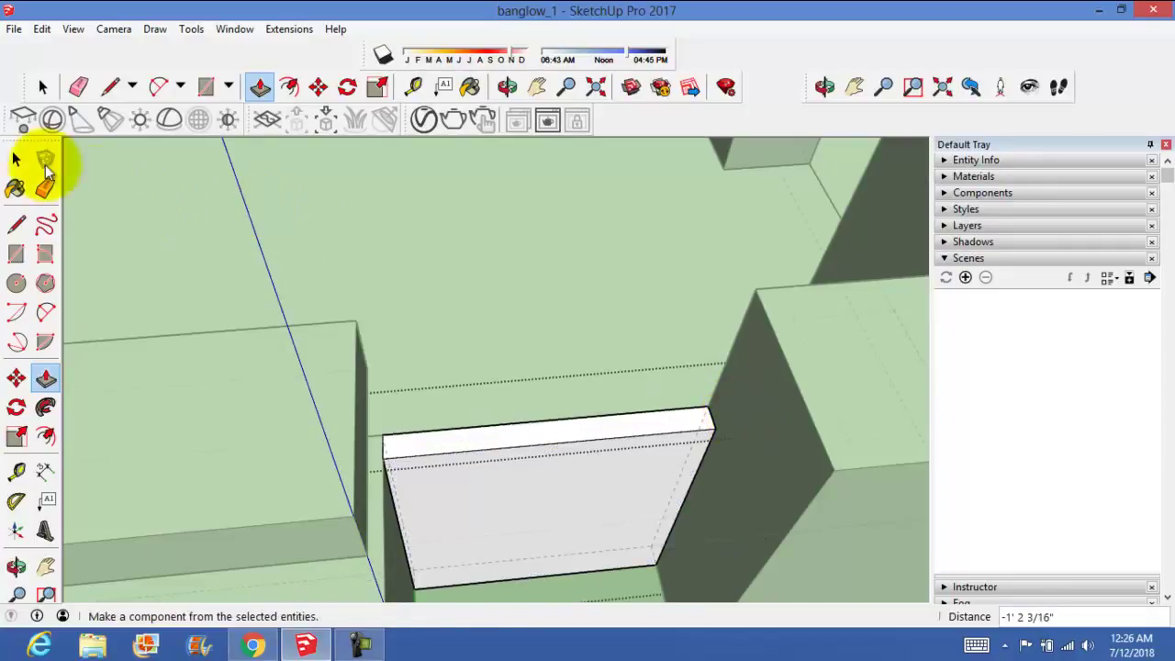
click(572, 441)
text(-3)
key(Return)
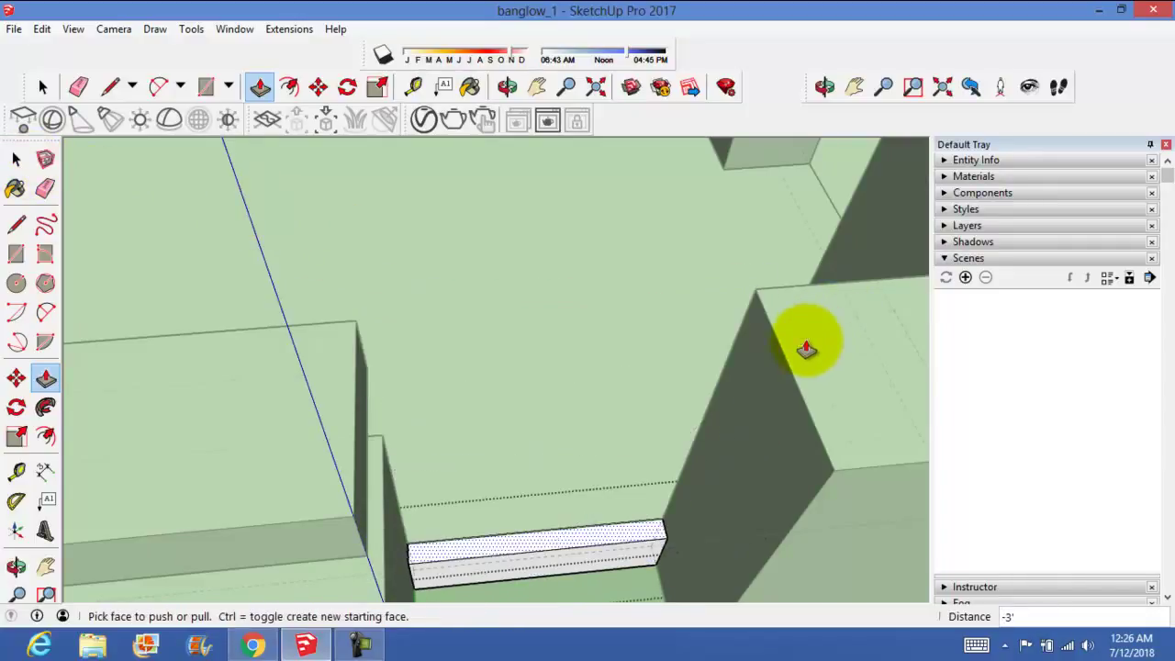
click(647, 534)
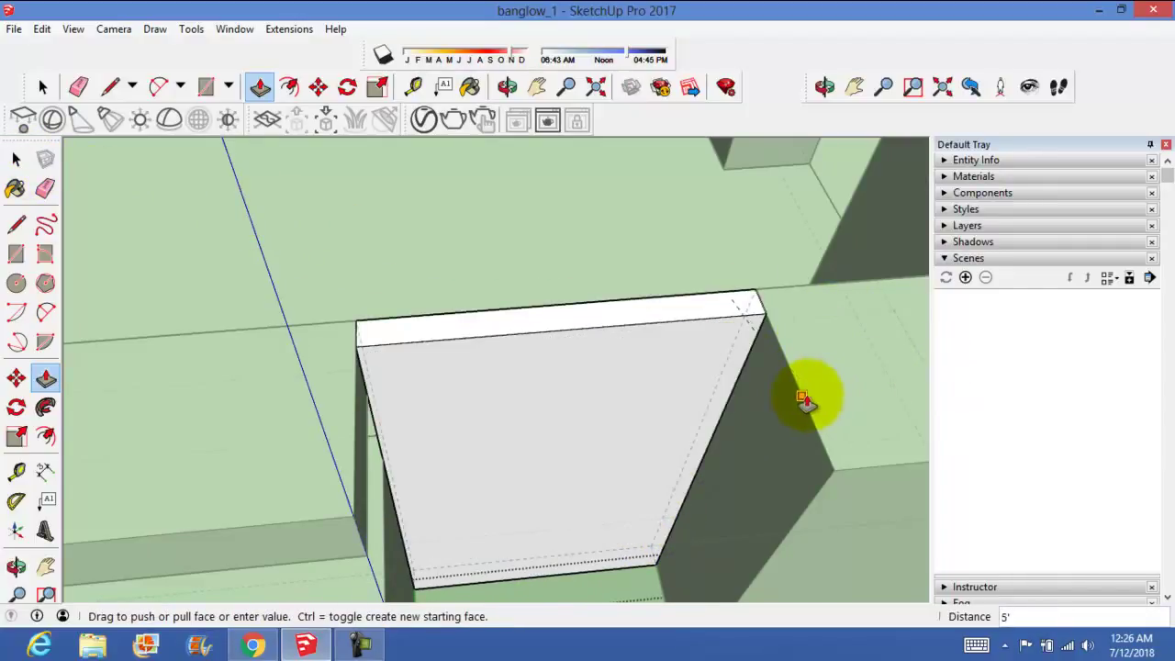
click(14, 158)
scroll(546, 380, down, 3)
Step: Push out the side face of the low front block
scroll(655, 467, down, 3)
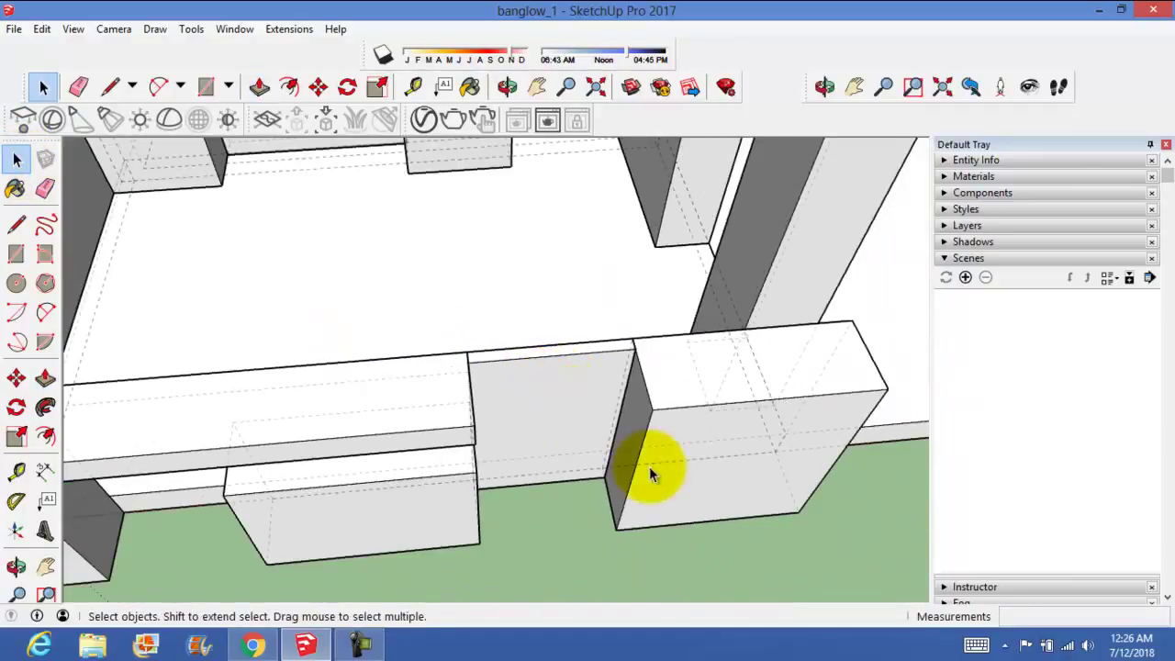
mouse_move(656, 466)
middle_down()
mouse_move(598, 340)
mouse_move(602, 386)
mouse_move(609, 284)
mouse_move(598, 413)
mouse_move(462, 394)
mouse_move(621, 425)
mouse_move(522, 412)
mouse_move(669, 411)
mouse_move(310, 433)
mouse_move(480, 465)
mouse_move(420, 450)
mouse_move(376, 388)
mouse_move(413, 413)
mouse_move(523, 435)
mouse_move(475, 446)
mouse_move(496, 455)
middle_up()
click(14, 164)
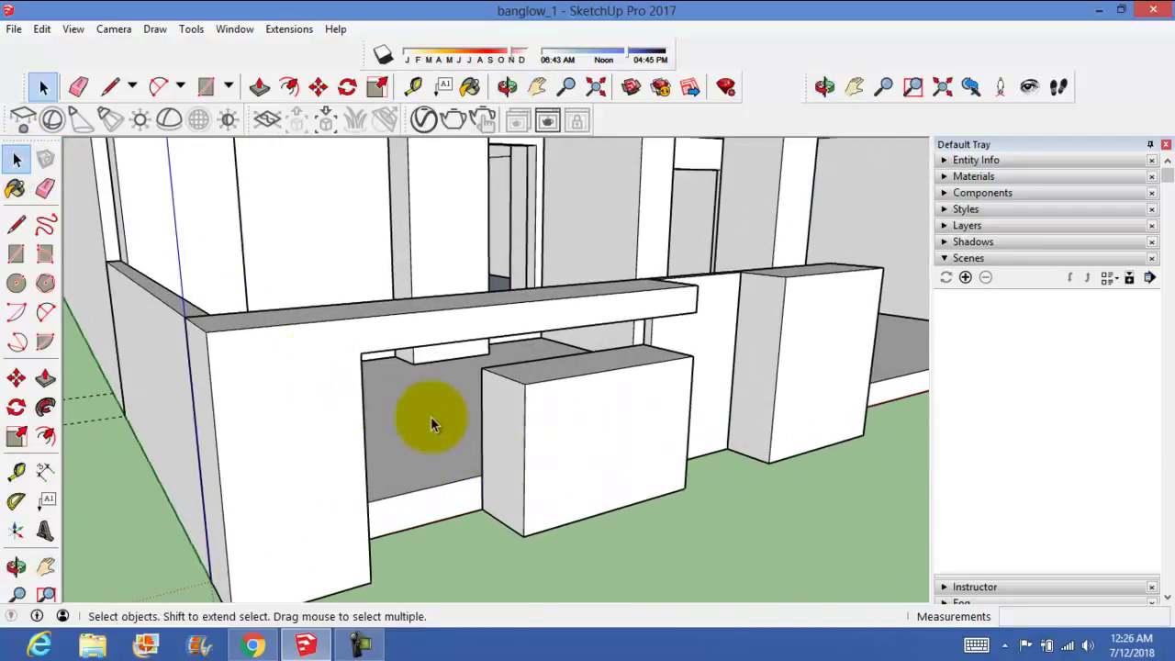
double_click(503, 459)
key(p)
click(494, 473)
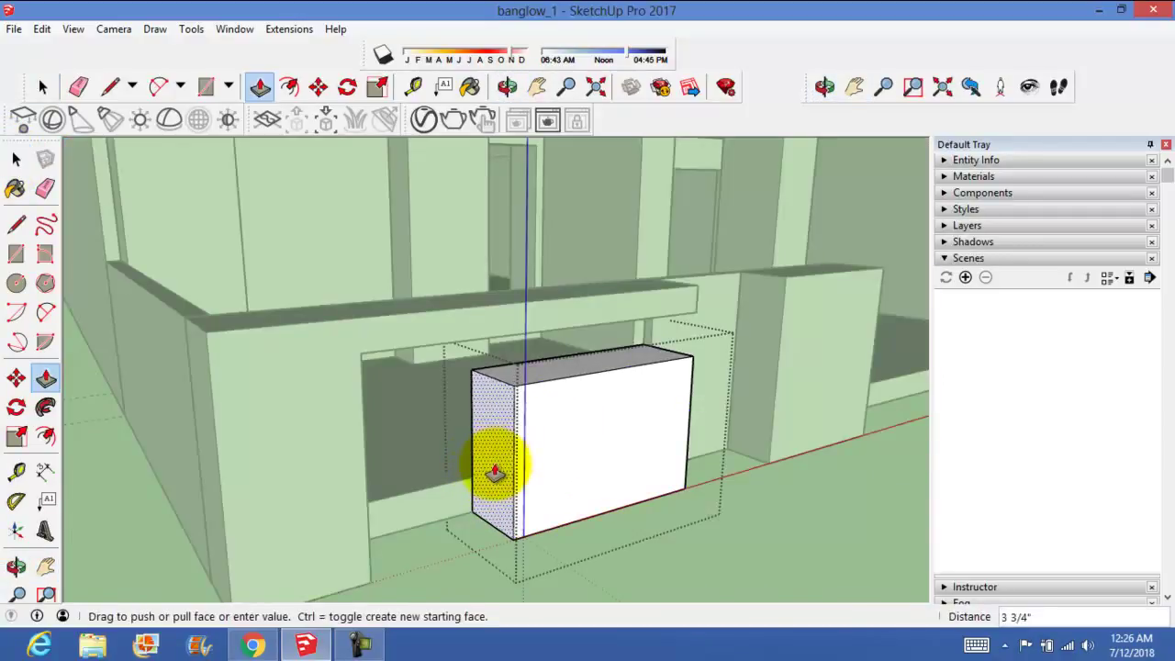
text(1')
key(Return)
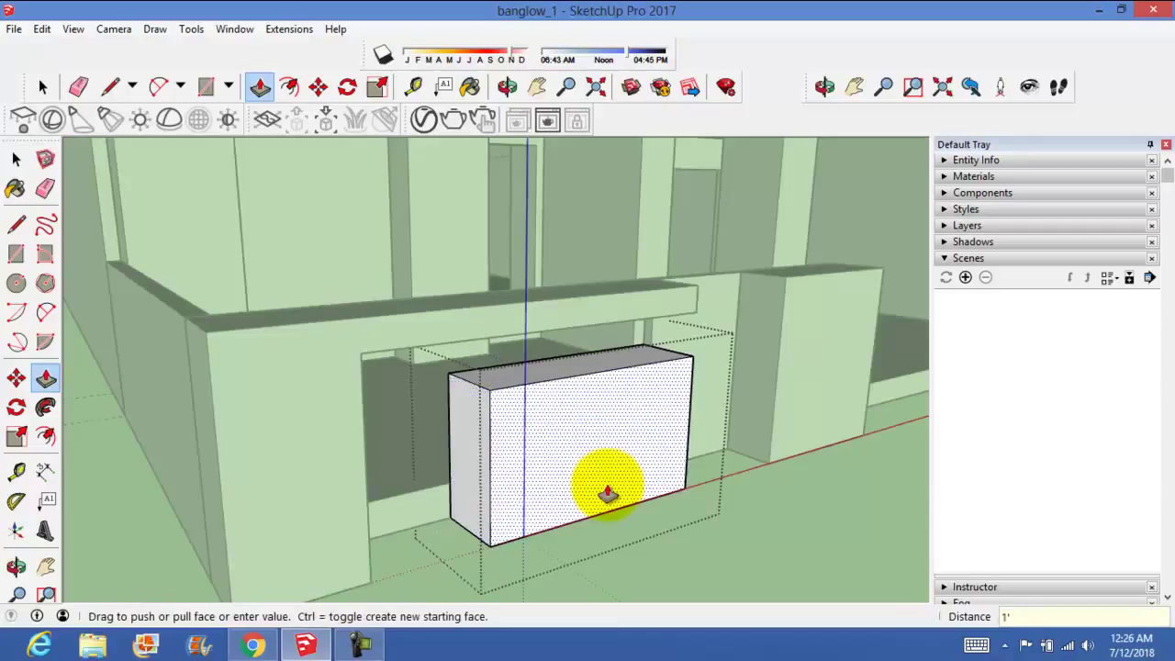
click(18, 164)
Step: Pull the block's left face slightly further out and close the group
mouse_move(367, 303)
middle_down()
mouse_move(425, 336)
mouse_move(388, 315)
mouse_move(433, 336)
mouse_move(433, 299)
mouse_move(446, 309)
mouse_move(432, 270)
mouse_move(385, 336)
mouse_move(397, 329)
mouse_move(354, 320)
mouse_move(190, 359)
mouse_move(508, 388)
mouse_move(527, 459)
mouse_move(388, 467)
mouse_move(341, 414)
mouse_move(369, 432)
mouse_move(333, 380)
mouse_move(524, 480)
middle_up()
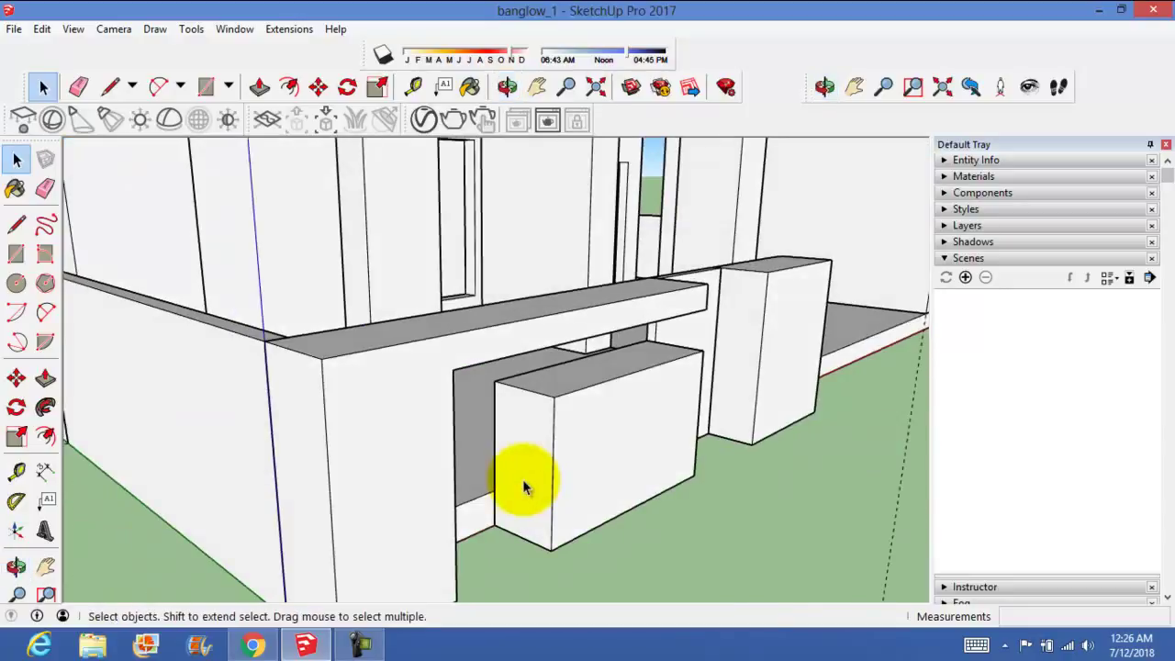
double_click(533, 479)
key(p)
drag(525, 468, 527, 459)
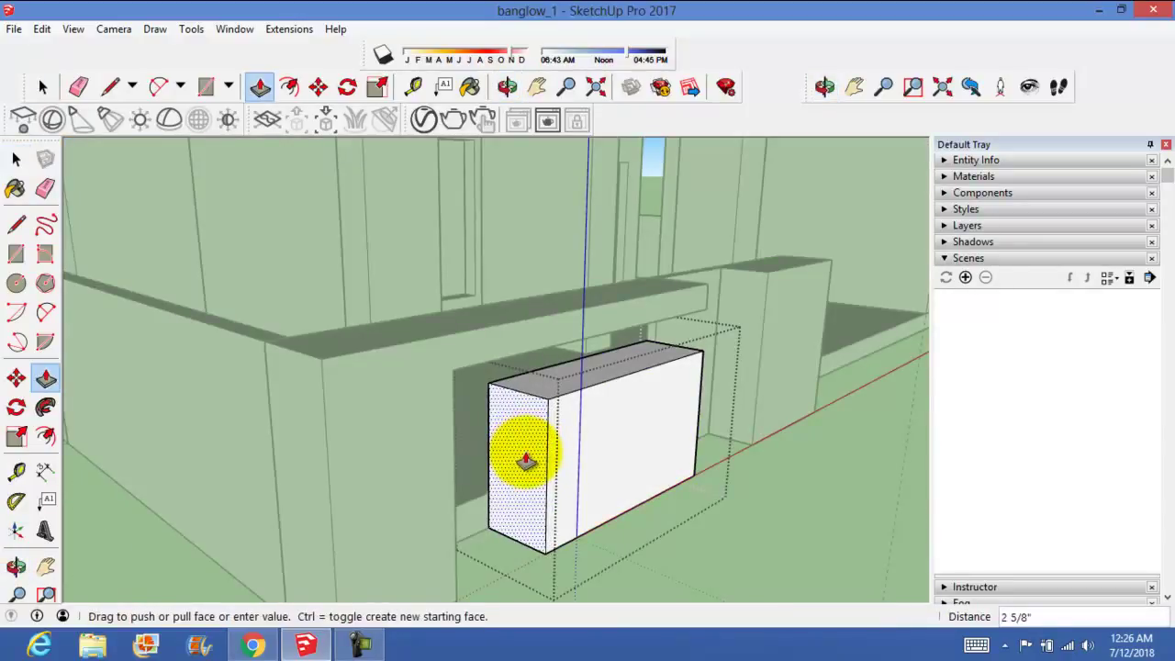
click(526, 460)
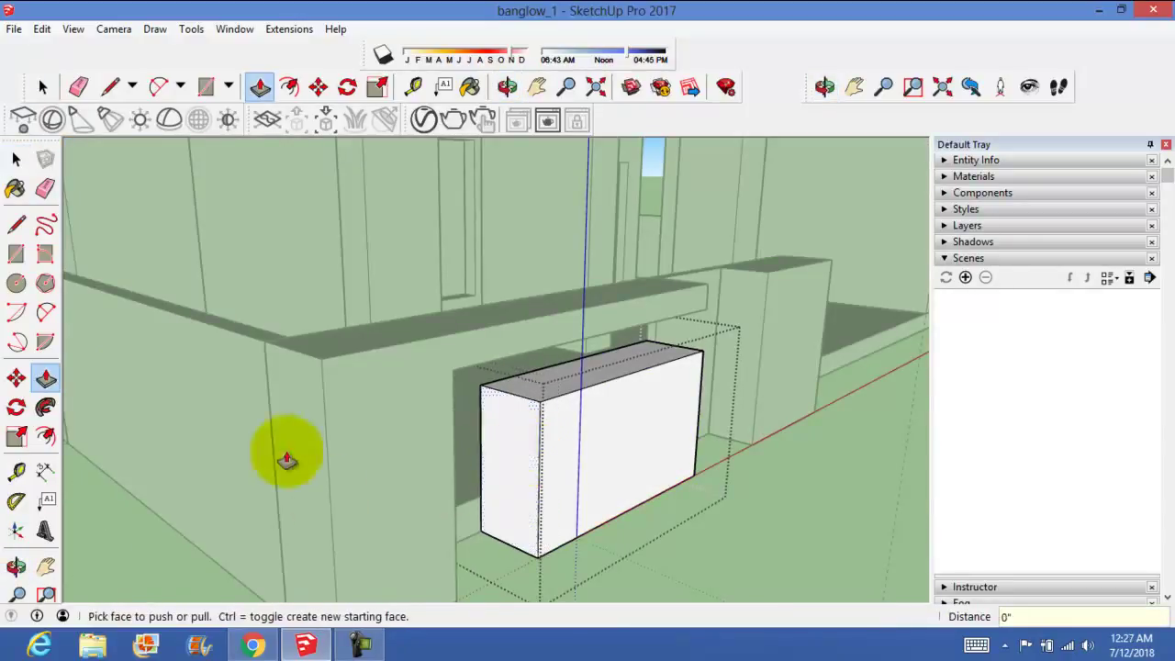
click(16, 159)
key(Escape)
mouse_move(677, 470)
middle_down()
mouse_move(405, 377)
mouse_move(165, 465)
middle_up()
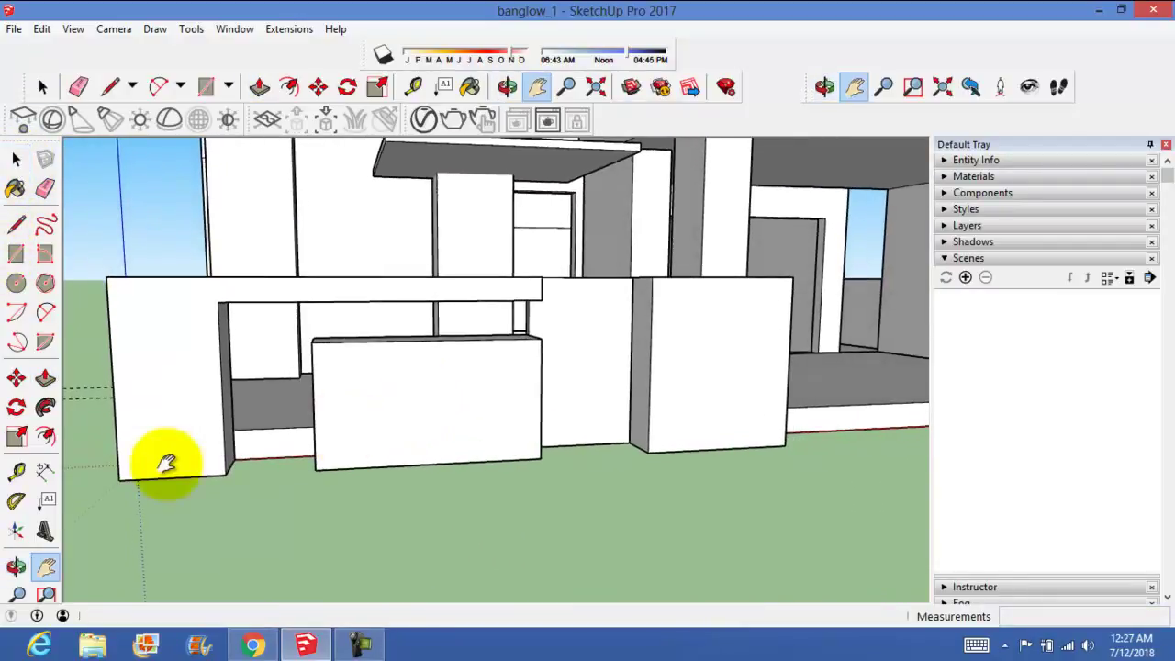
Step: Draw a thin rectangle about 2' 7 15/16" long from the wall edge to the 4' box
mouse_move(288, 468)
shift+middle_down()
mouse_move(391, 489)
mouse_move(241, 454)
mouse_move(279, 506)
mouse_move(262, 527)
mouse_move(270, 509)
mouse_move(315, 491)
mouse_move(371, 414)
mouse_move(341, 514)
mouse_move(336, 472)
mouse_move(388, 419)
mouse_move(376, 478)
mouse_move(338, 459)
shift+middle_up()
middle_drag(242, 389, 13, 288)
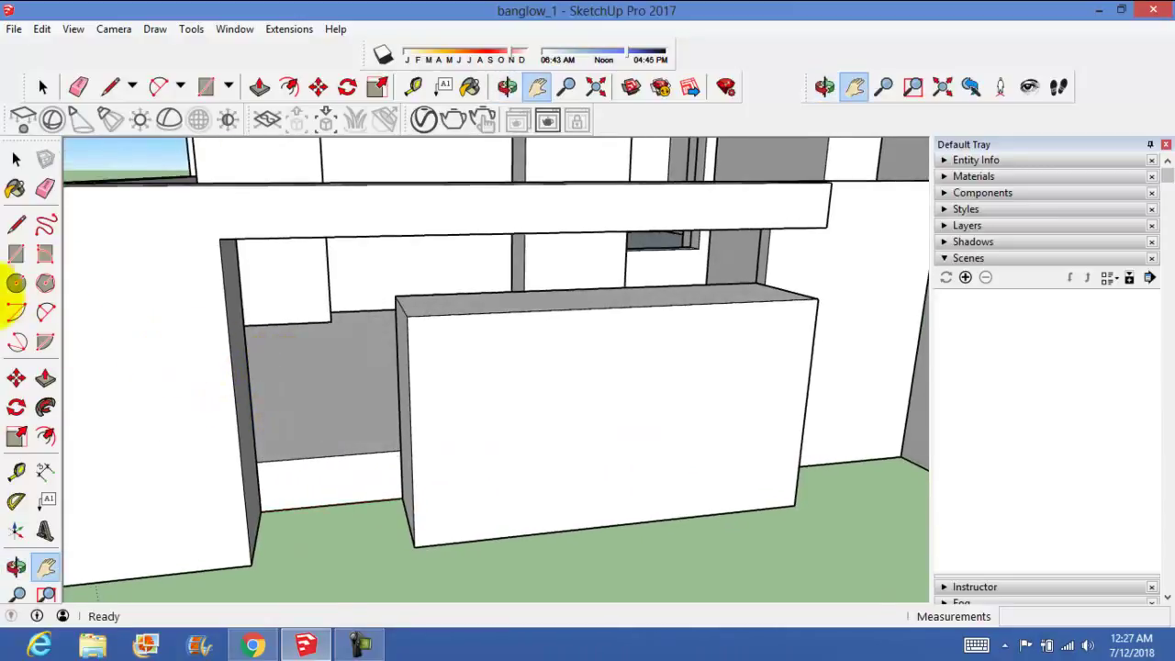
click(18, 261)
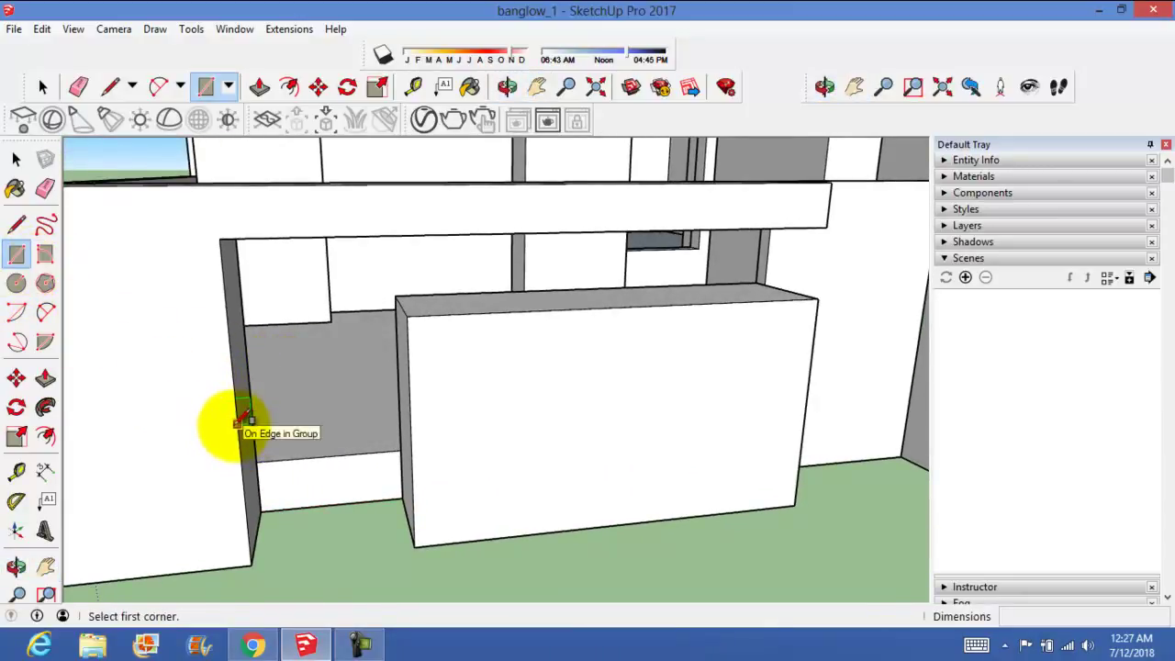
click(238, 424)
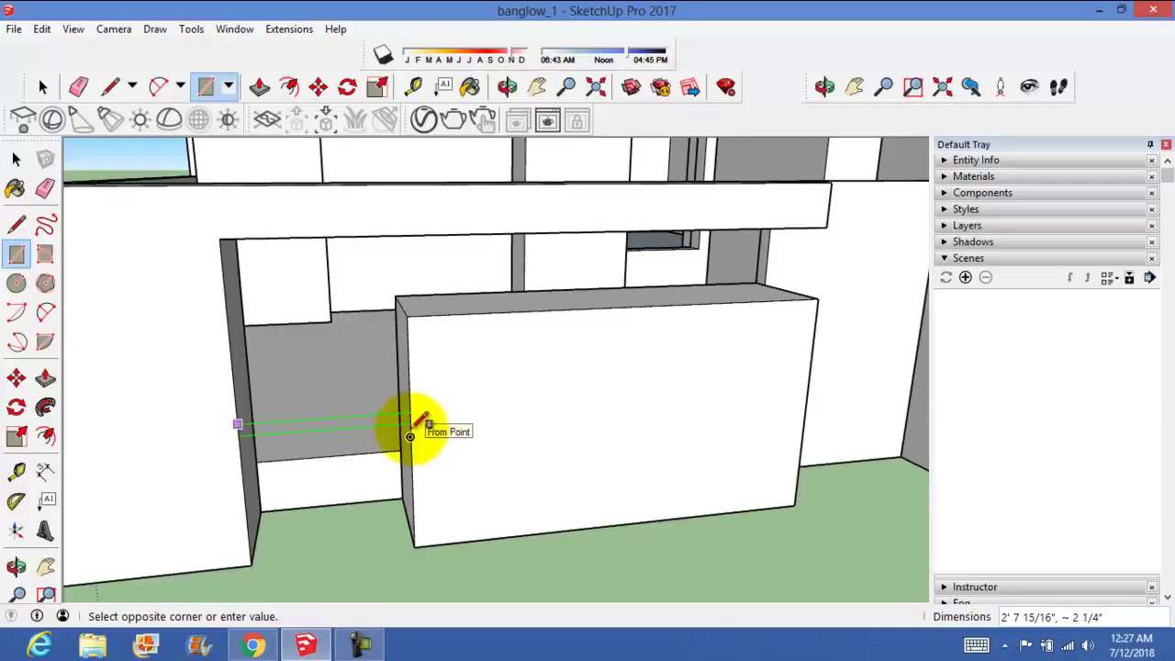
scroll(414, 427, up, 2)
scroll(407, 404, up, 1)
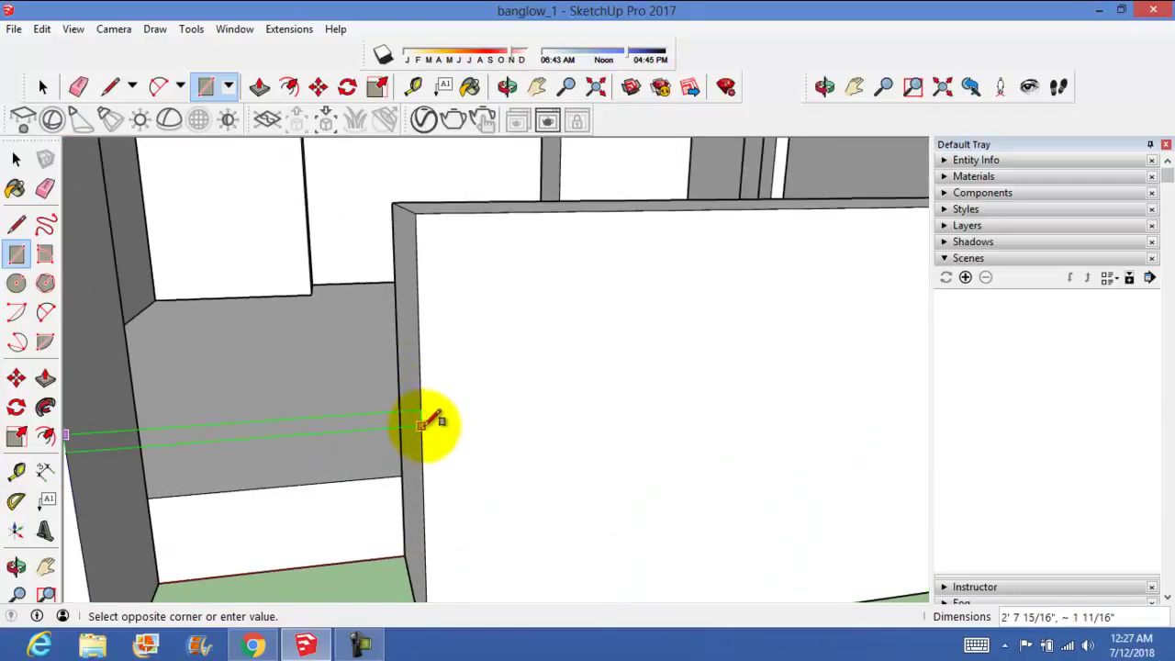
click(421, 426)
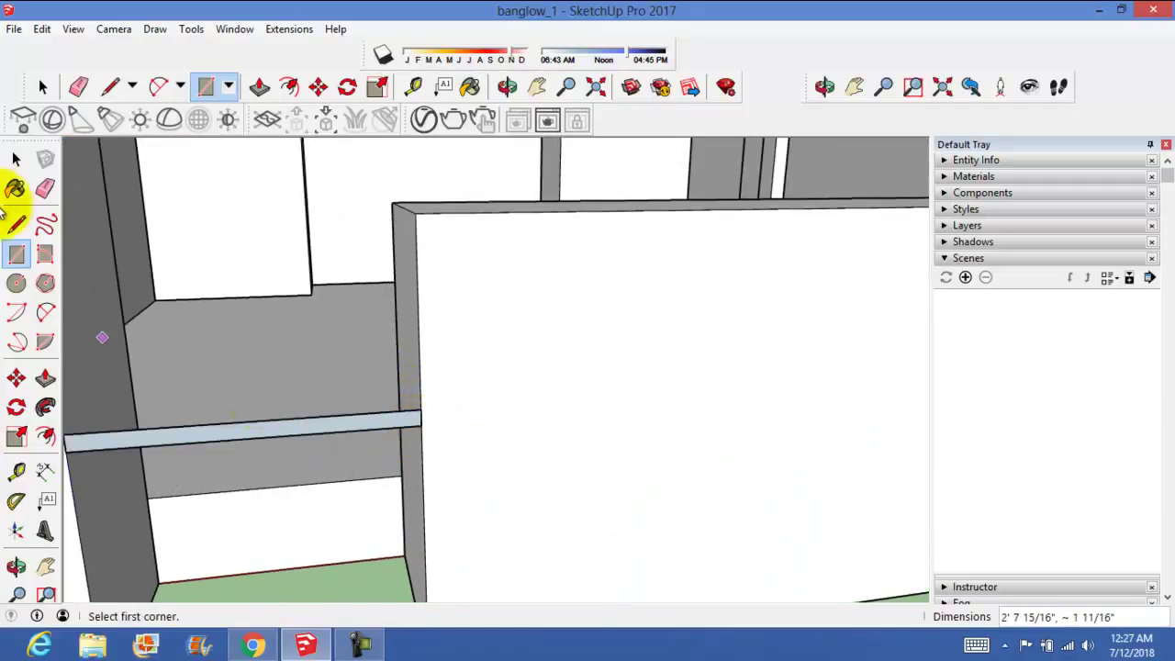
click(16, 159)
mouse_move(110, 301)
middle_down()
mouse_move(224, 368)
mouse_move(320, 384)
middle_up()
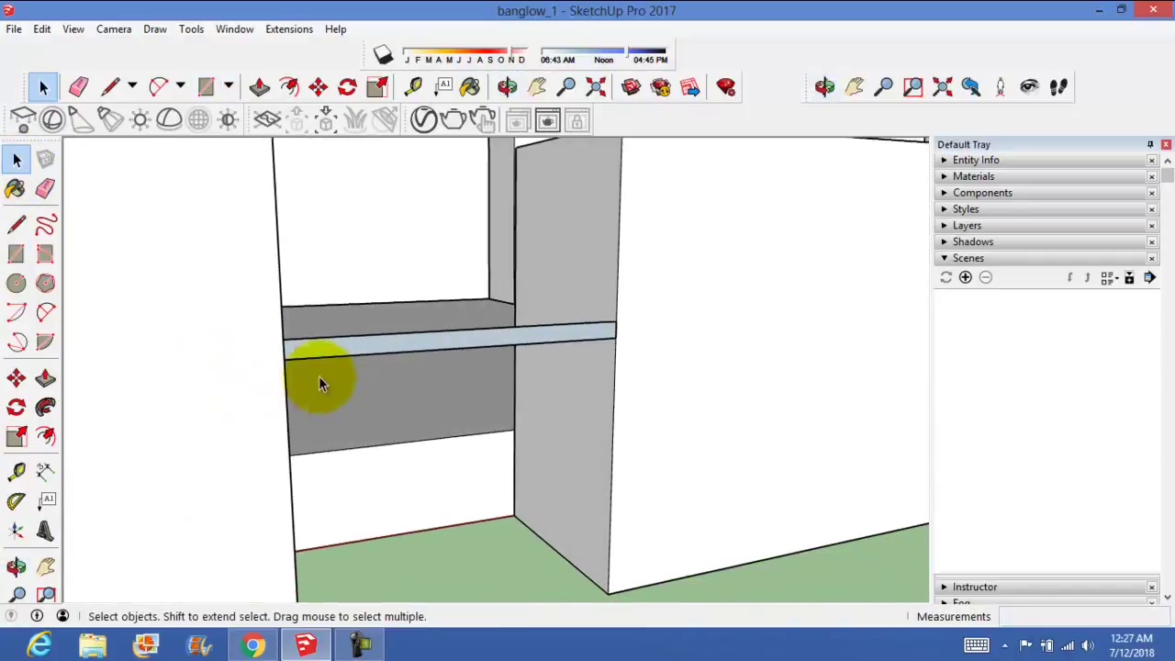
Step: Make the strip a component and push/pull it 2 inches thick
right_click(338, 350)
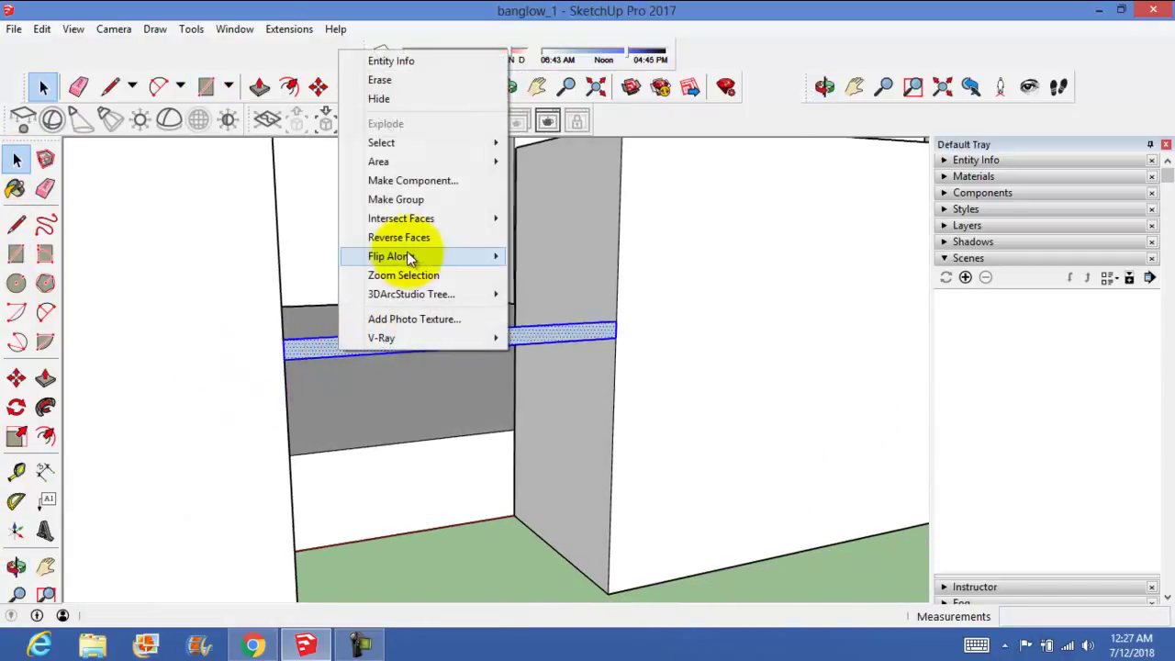
click(442, 186)
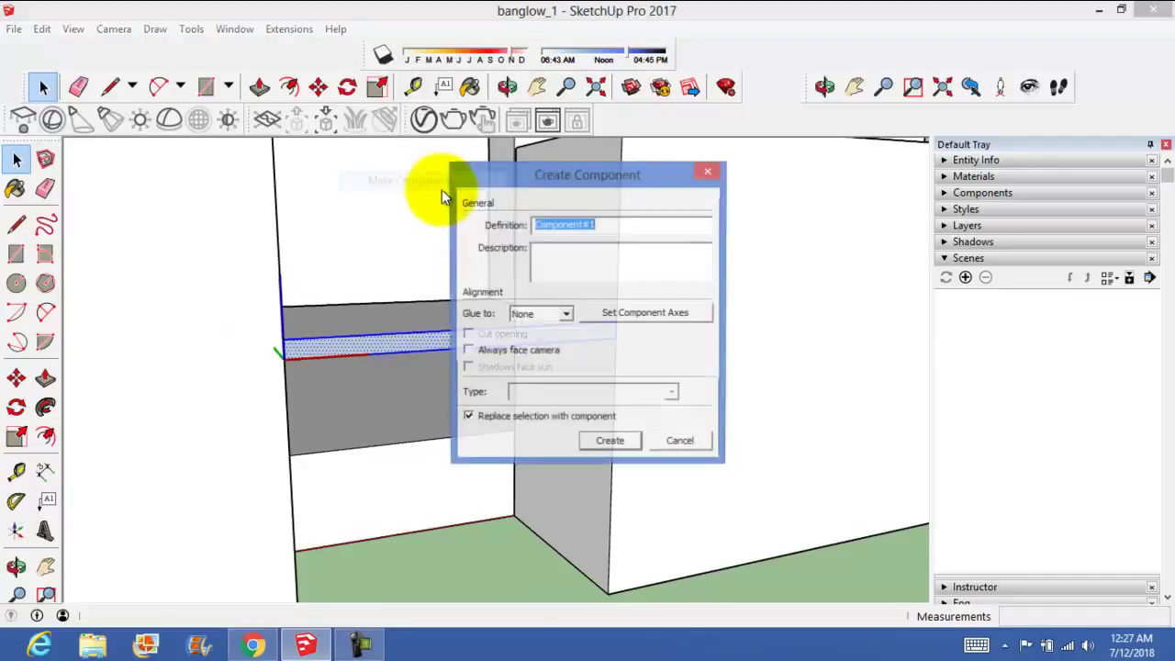
click(610, 443)
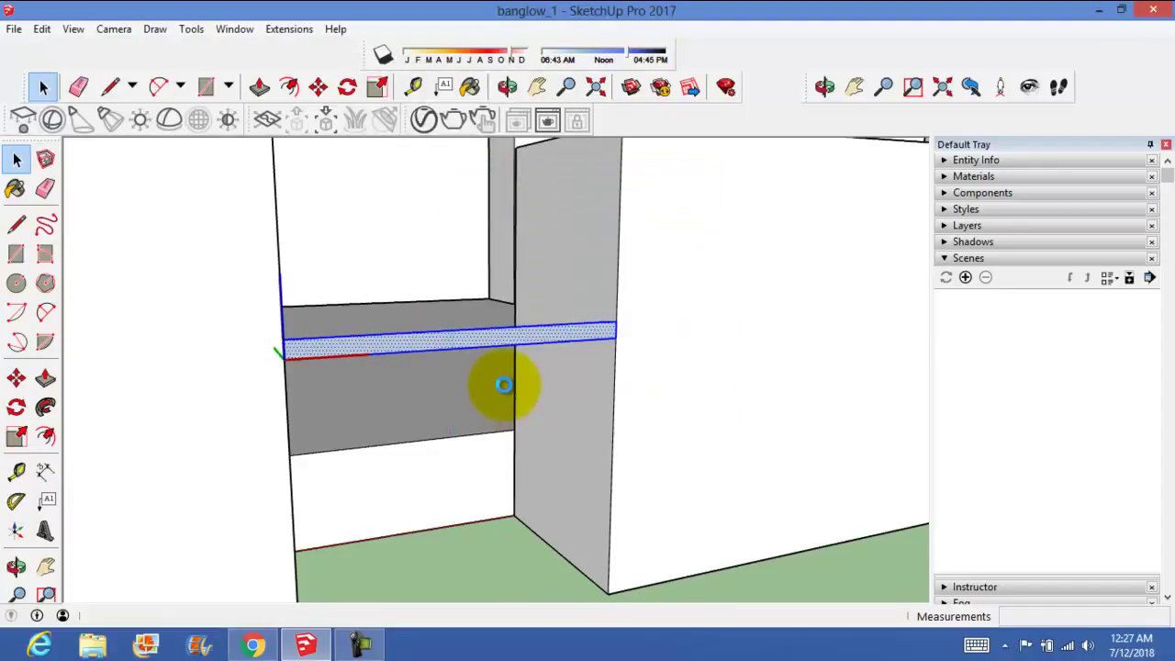
double_click(468, 339)
middle_drag(472, 373, 462, 425)
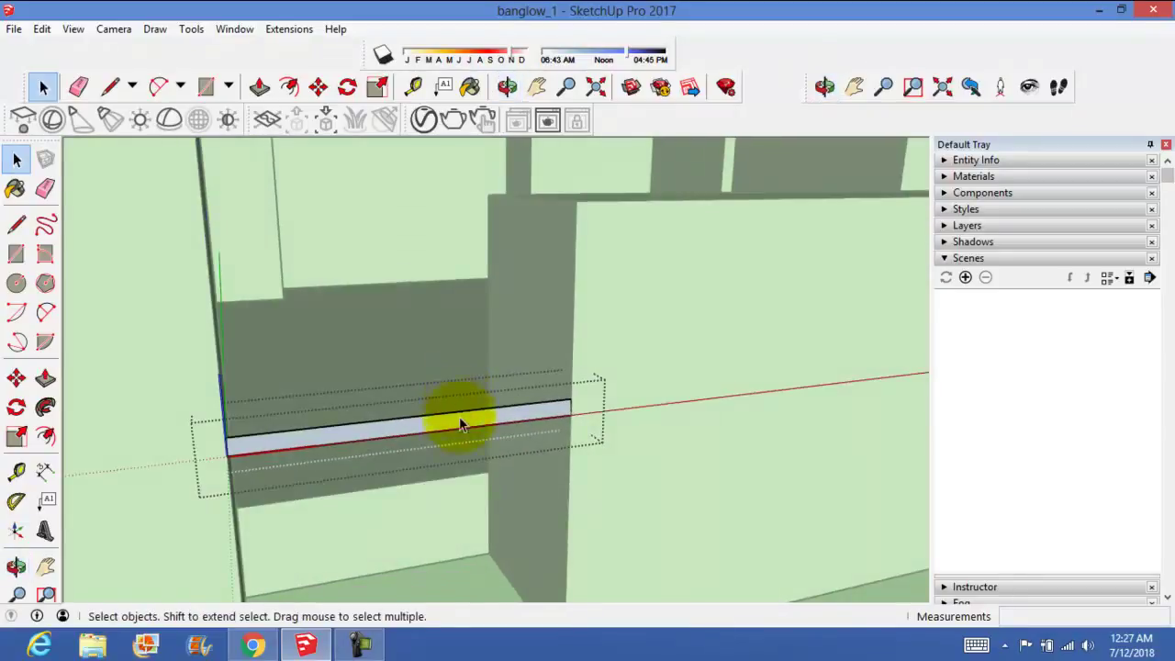
key(p)
click(460, 427)
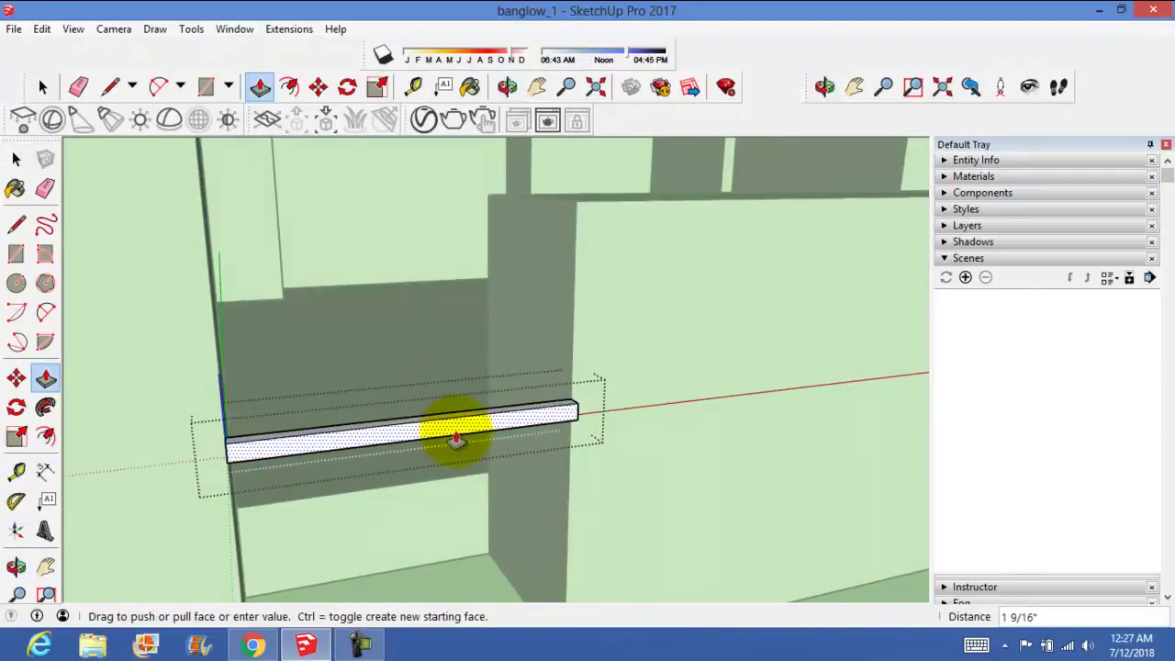
text(2)
key(Return)
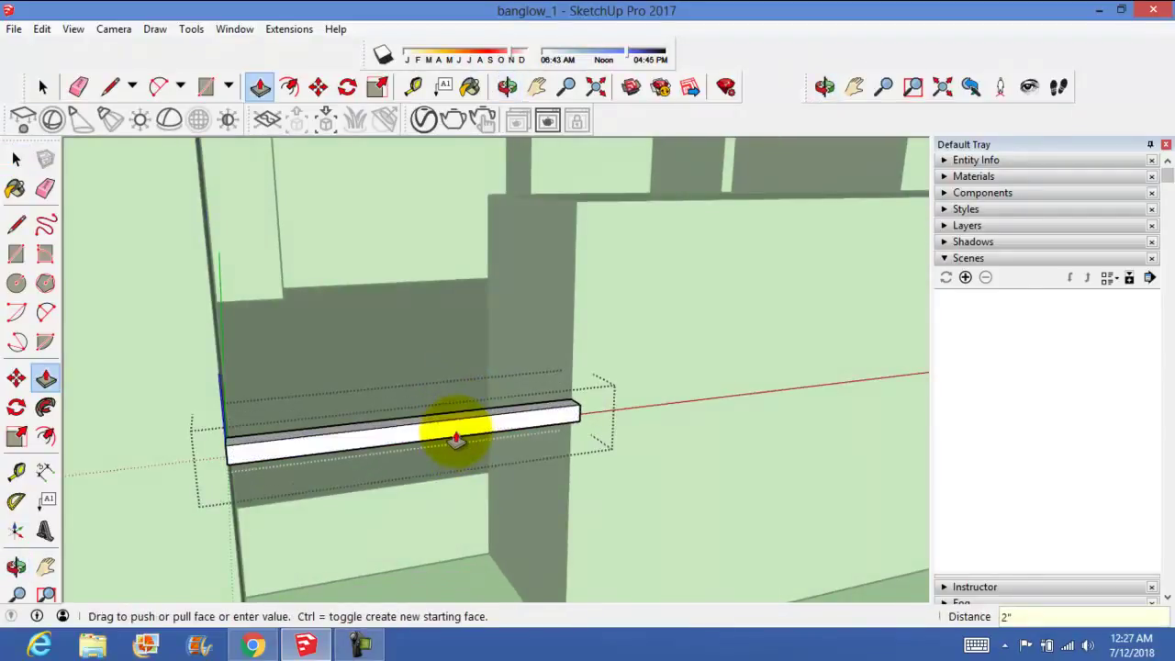
Step: Close the beam component's editing context after a cancelled move attempt
click(16, 159)
mouse_move(339, 395)
middle_down()
mouse_move(287, 420)
mouse_move(472, 428)
mouse_move(420, 431)
mouse_move(490, 334)
mouse_move(464, 412)
mouse_move(86, 257)
middle_up()
key(space)
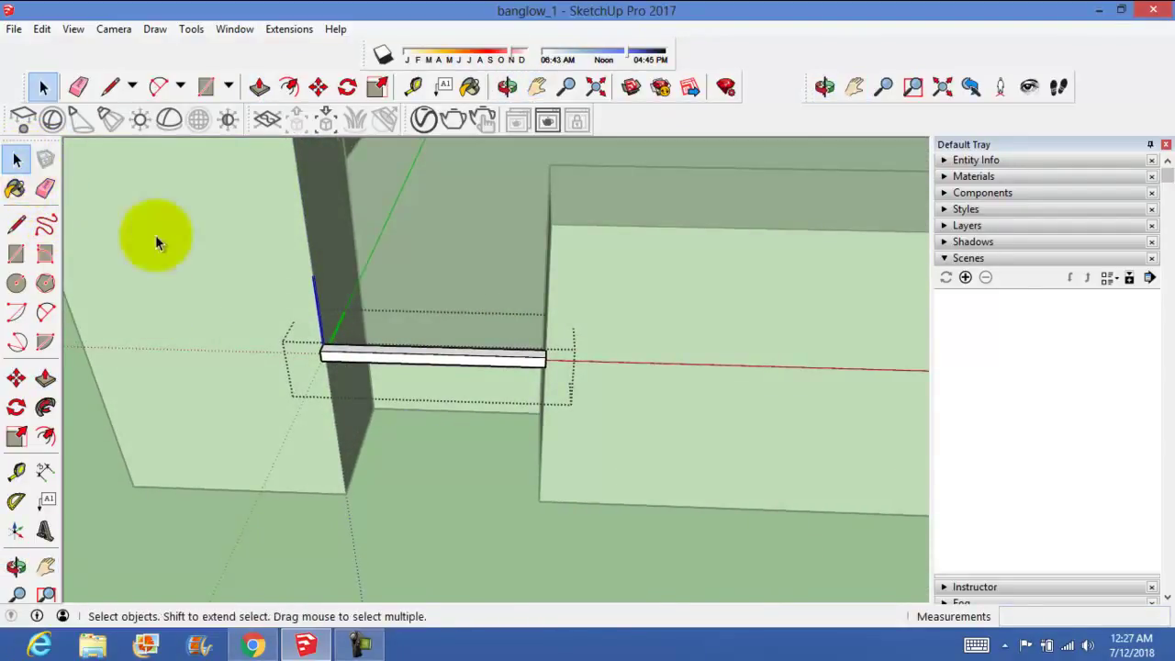
key(m)
mouse_move(317, 380)
middle_down()
mouse_move(573, 388)
mouse_move(417, 439)
middle_up()
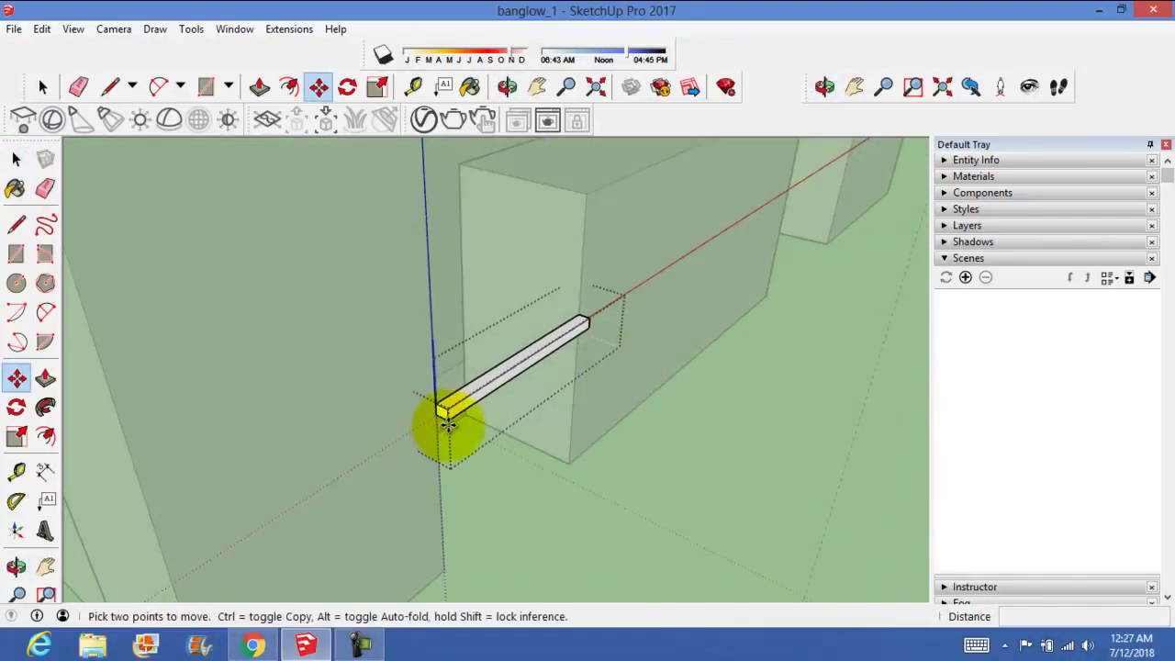
click(448, 424)
key(Escape)
click(15, 159)
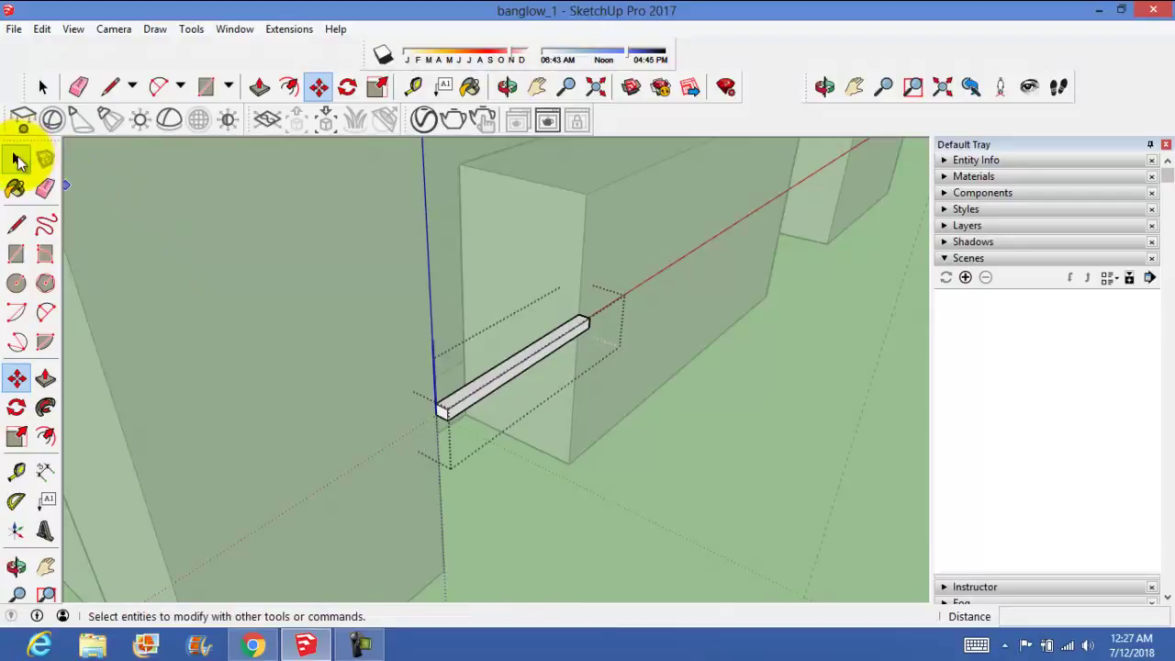
click(512, 381)
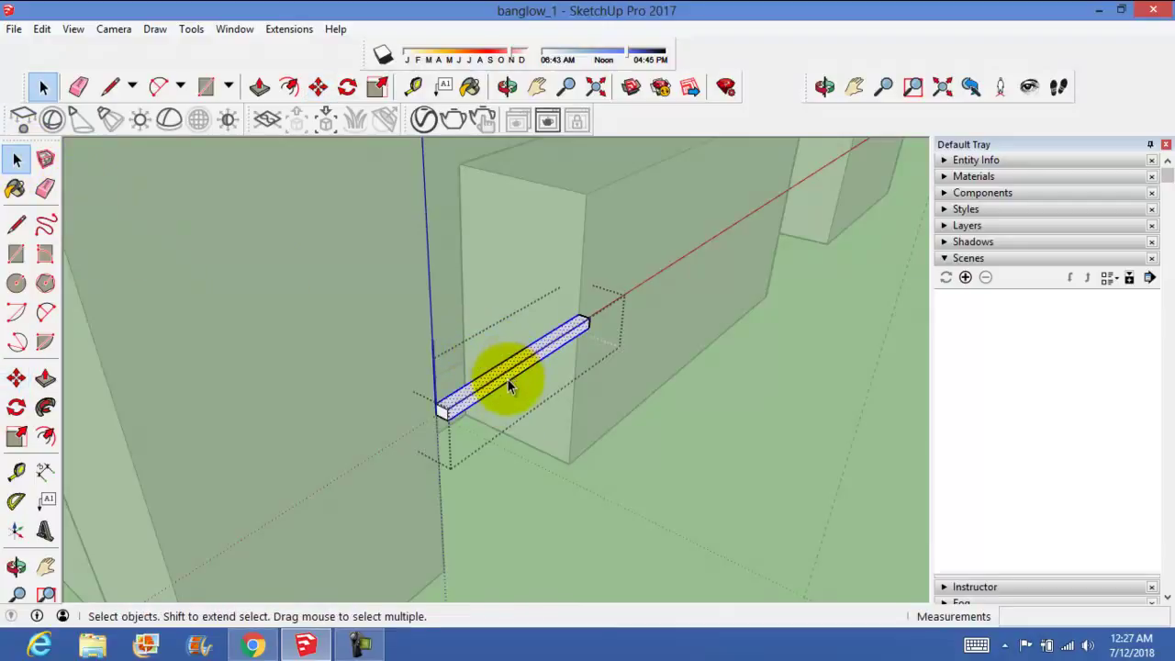
key(Escape)
click(655, 429)
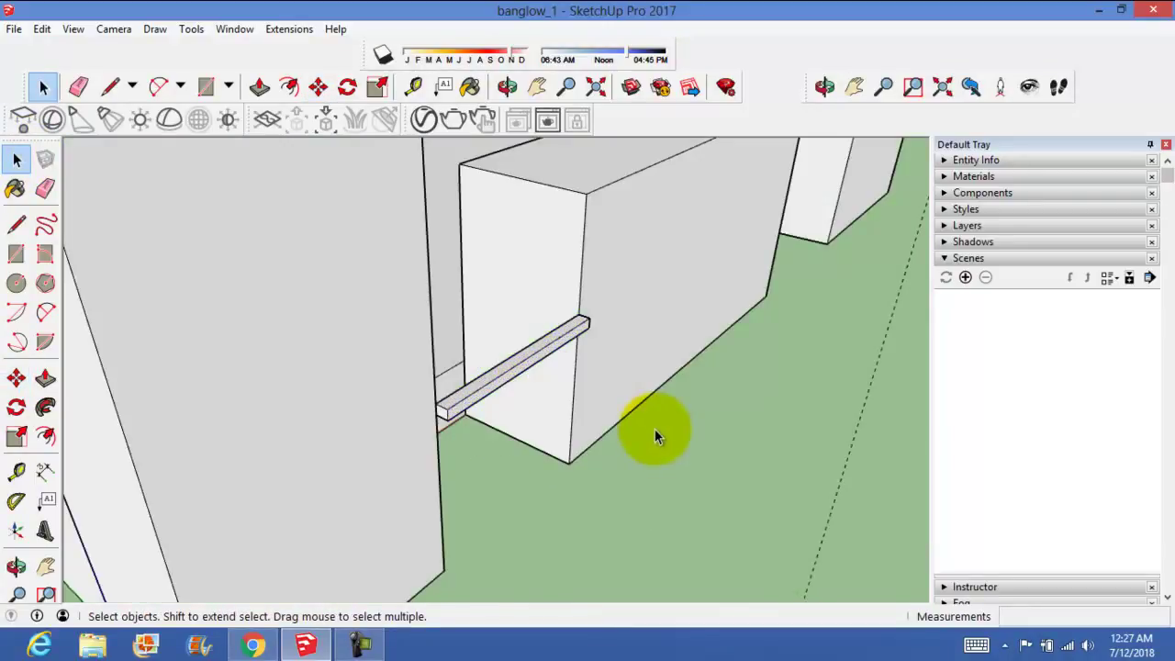
Step: Move the beam down to ground level at the base of the wall
key(m)
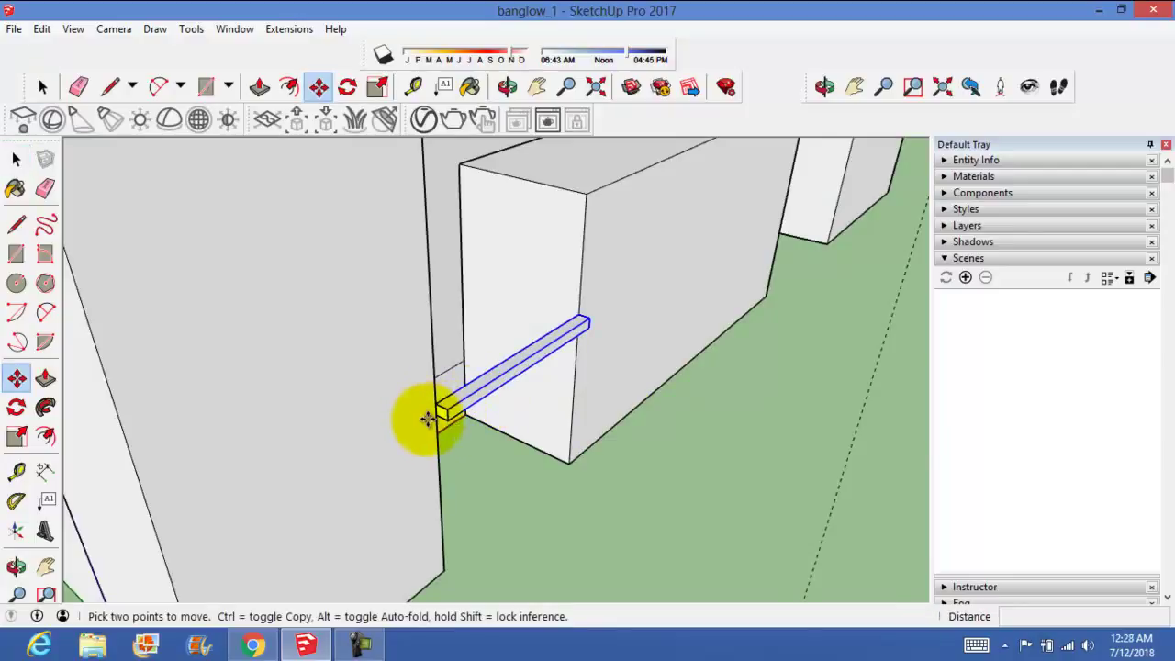
drag(444, 414, 441, 554)
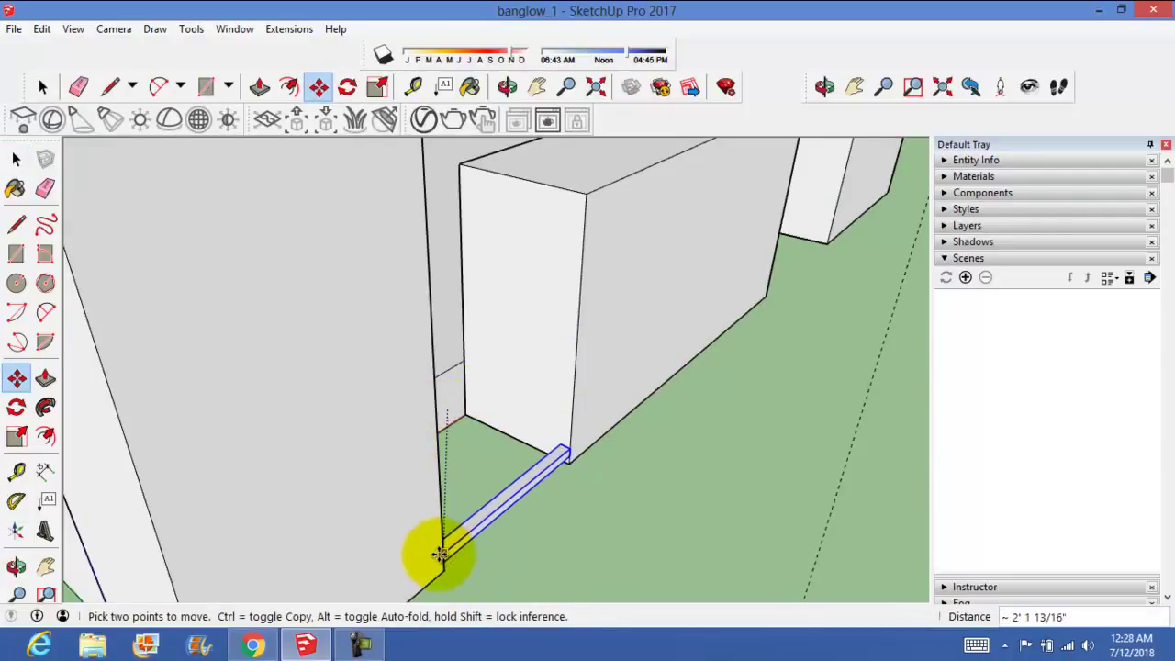
drag(442, 555, 480, 525)
middle_drag(480, 525, 328, 374)
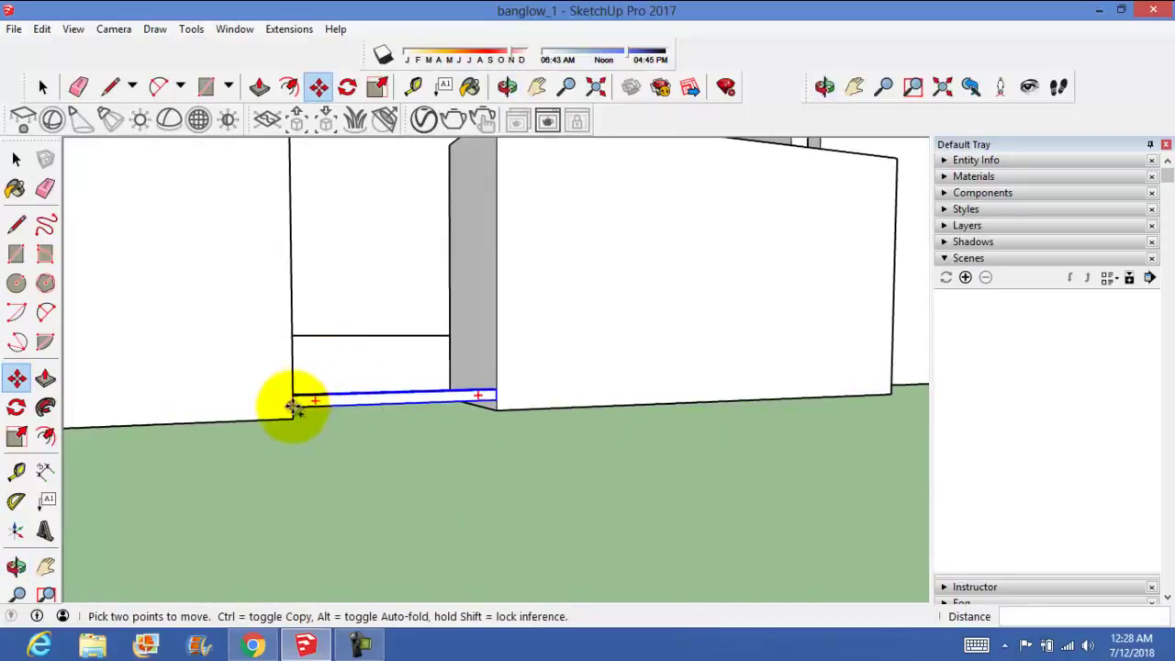
Step: Copy the beam to a spot beside the wall with Move and Ctrl
click(294, 407)
key(ctrl)
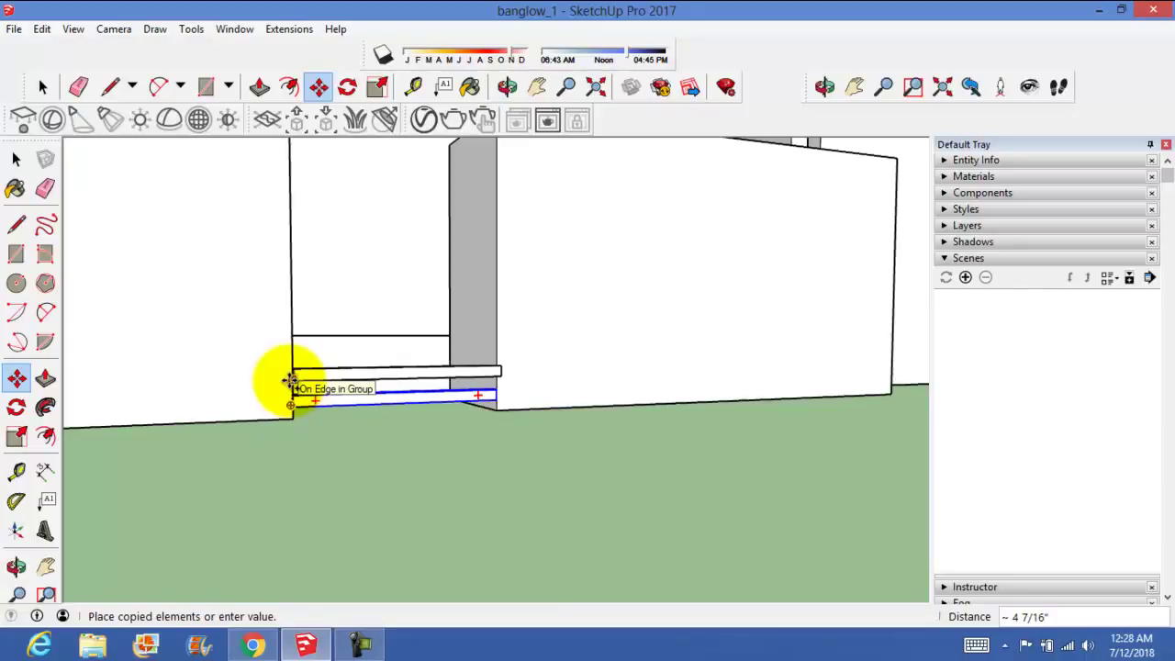
mouse_move(289, 380)
middle_down()
mouse_move(486, 499)
mouse_move(375, 480)
mouse_move(304, 415)
mouse_move(525, 538)
mouse_move(506, 512)
middle_up()
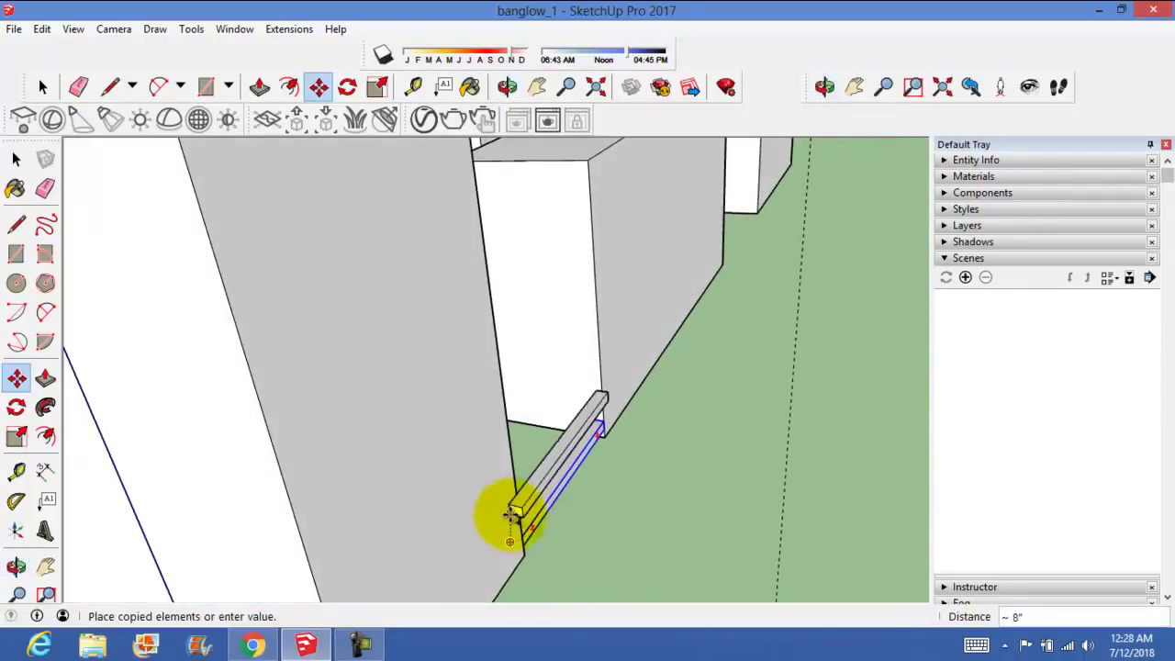
click(520, 511)
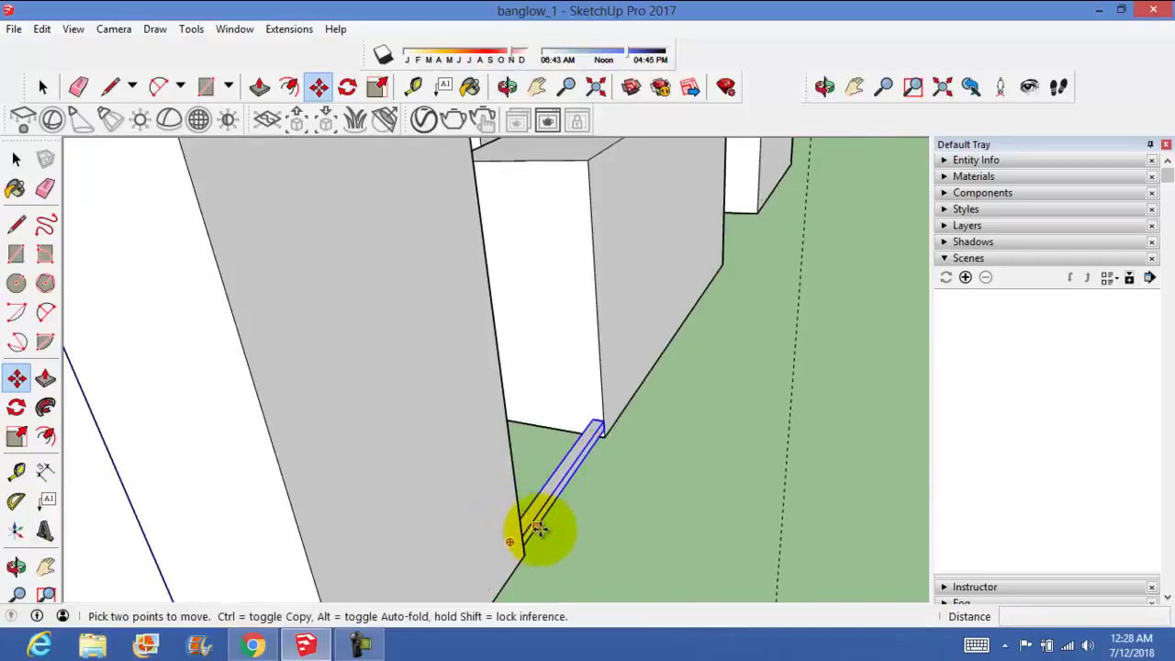
mouse_move(556, 493)
shift+middle_down()
mouse_move(571, 503)
mouse_move(583, 451)
mouse_move(349, 491)
mouse_move(363, 499)
shift+middle_up()
drag(361, 475, 398, 517)
scroll(391, 533, up, 5)
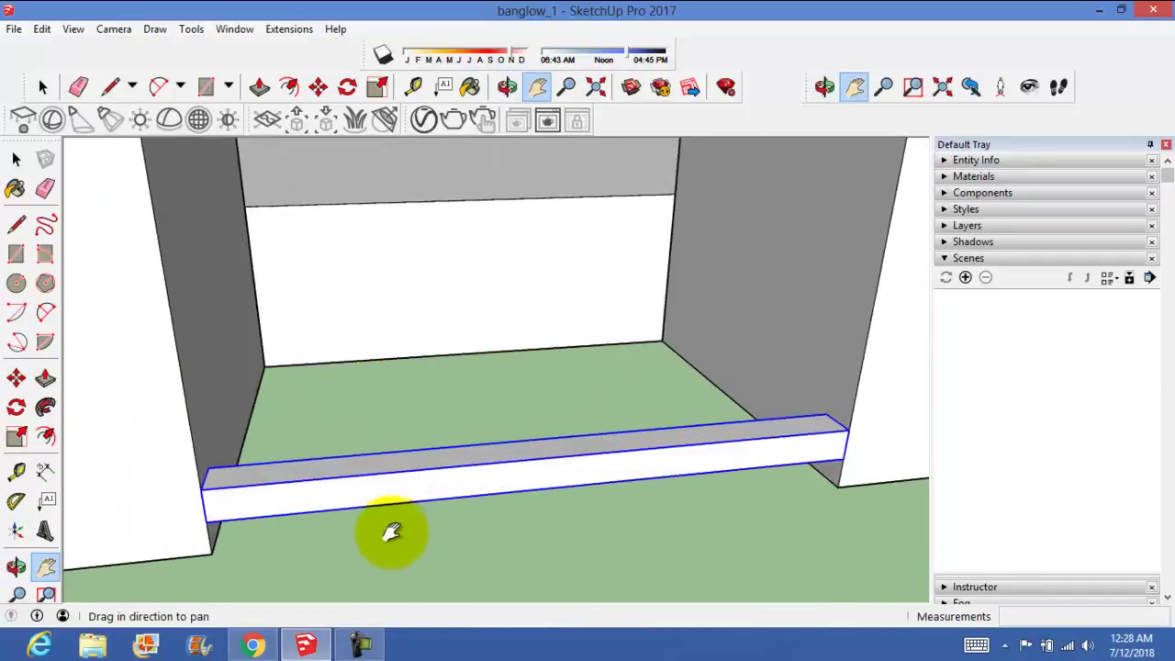
Step: Copy the beam just above itself and array it x18 into stacked slats
key(m)
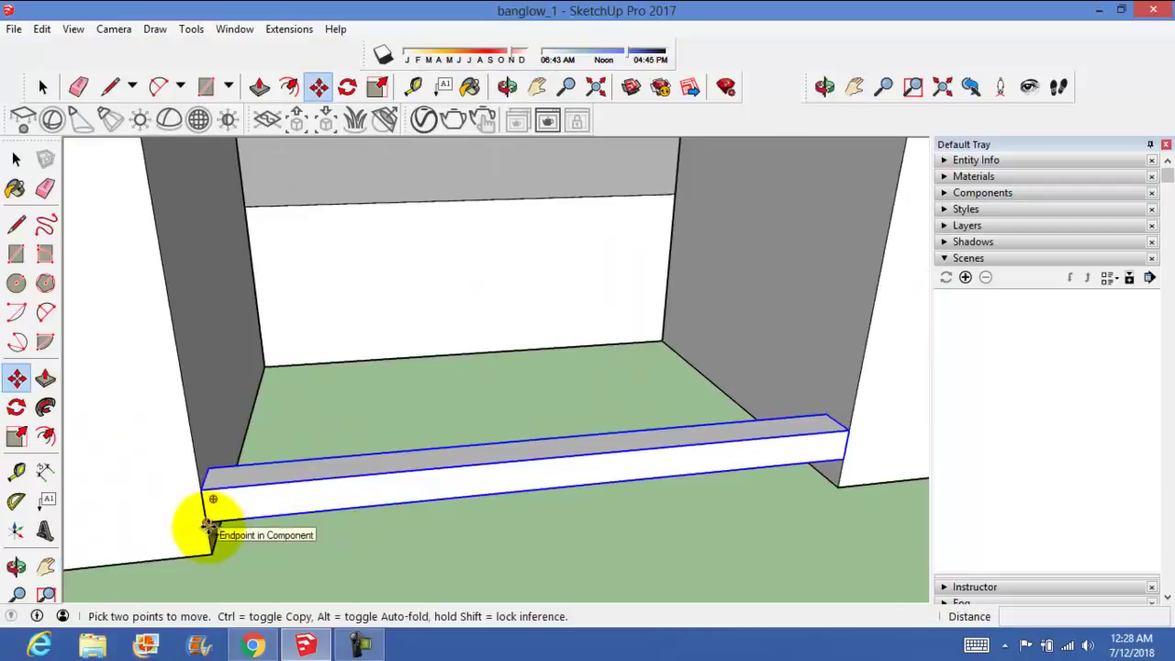
click(209, 526)
key(ctrl)
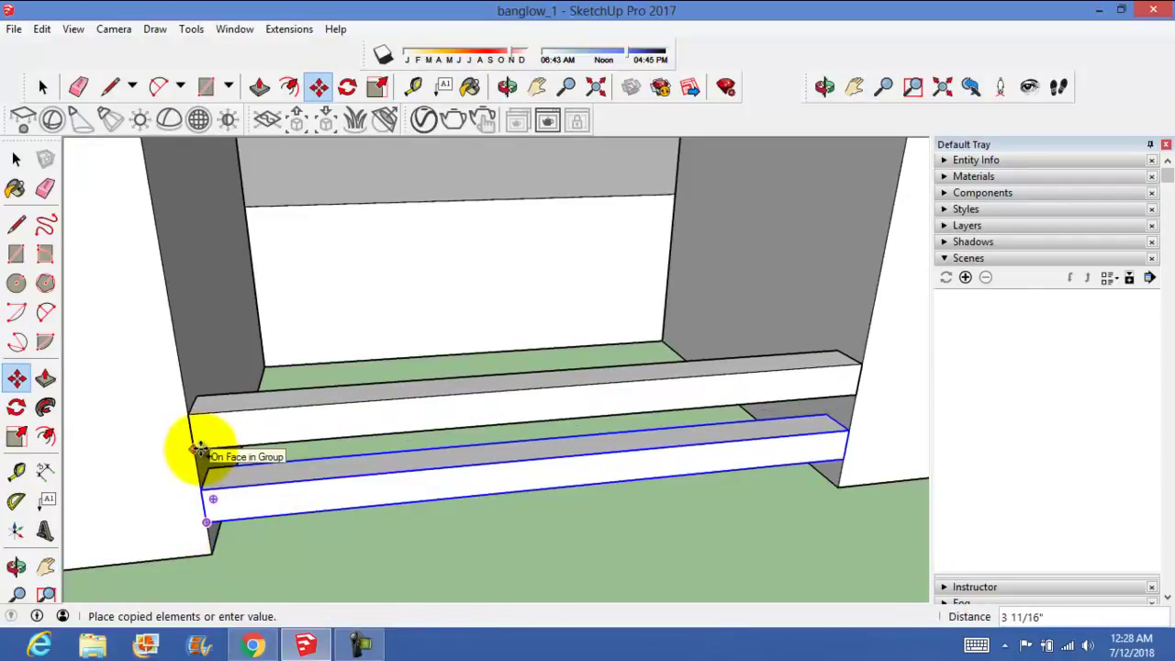
click(200, 450)
text(x18)
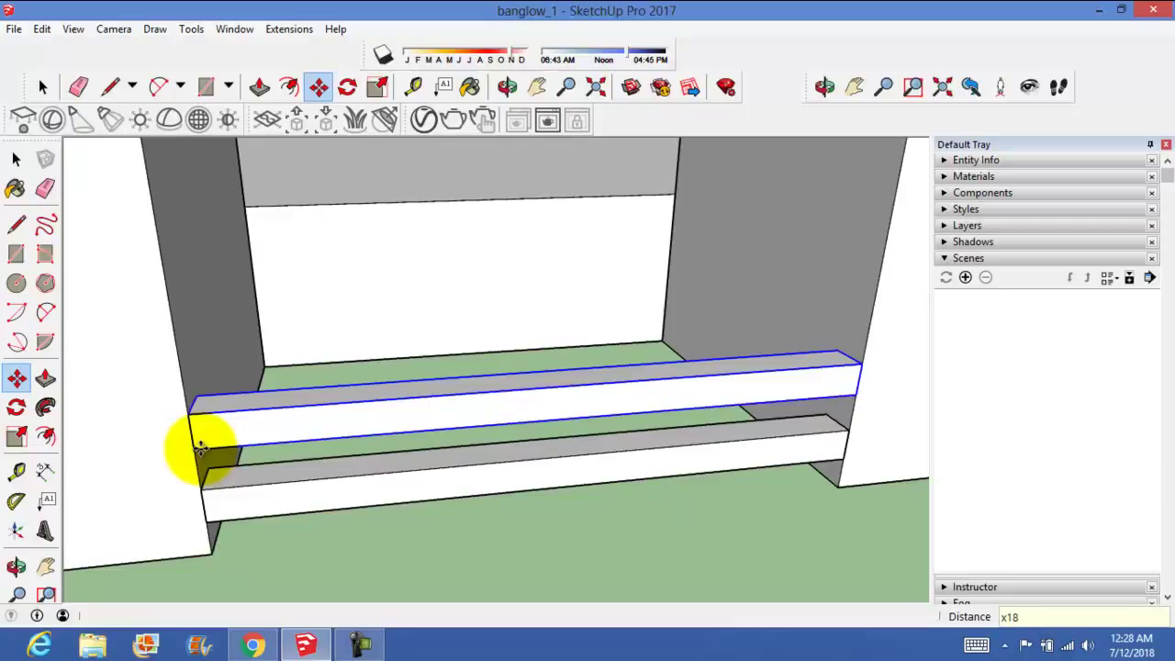
key(Return)
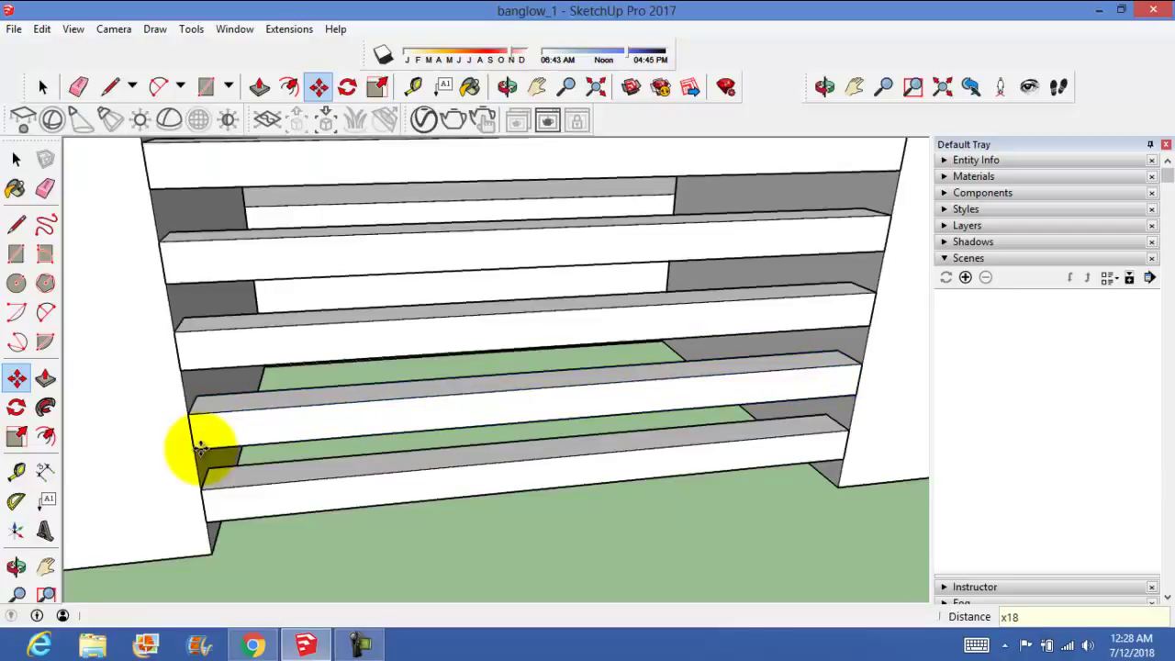
scroll(200, 448, down, 3)
scroll(200, 448, down, 3)
scroll(200, 448, down, 2)
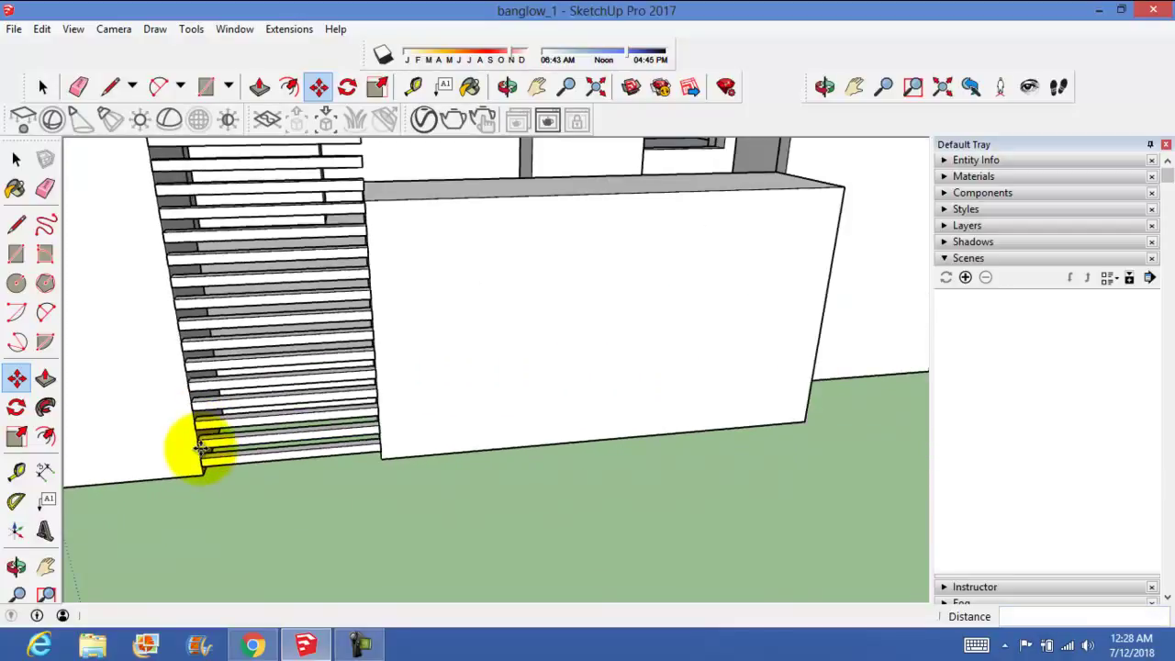
scroll(201, 448, down, 2)
mouse_move(333, 349)
shift+middle_down()
mouse_move(385, 359)
mouse_move(399, 410)
mouse_move(385, 404)
shift+middle_up()
Step: Zoom in on the grille and triple-click to select the entire louvre slat stack
click(16, 158)
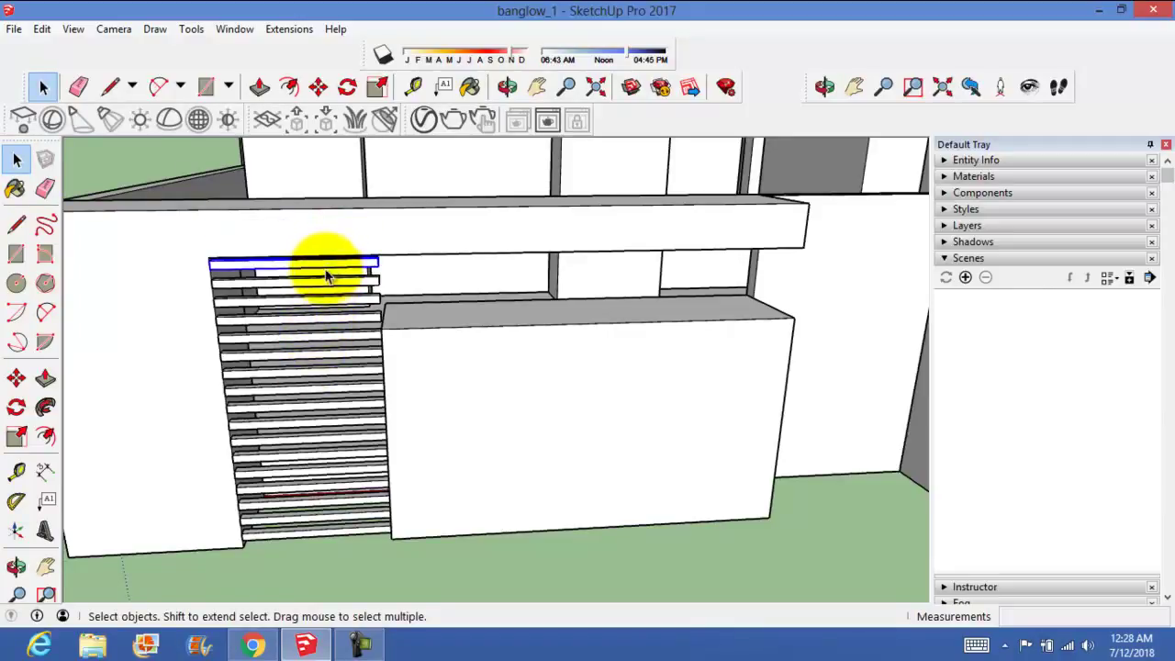
shift+click(329, 287)
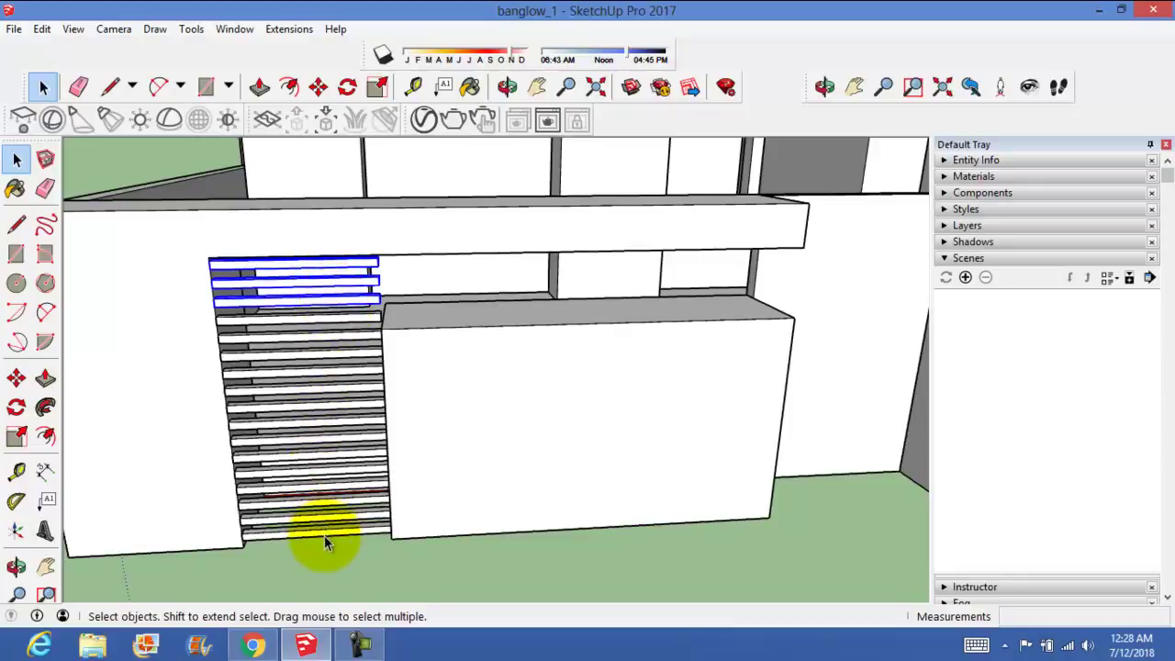
key(ctrl+shift+i)
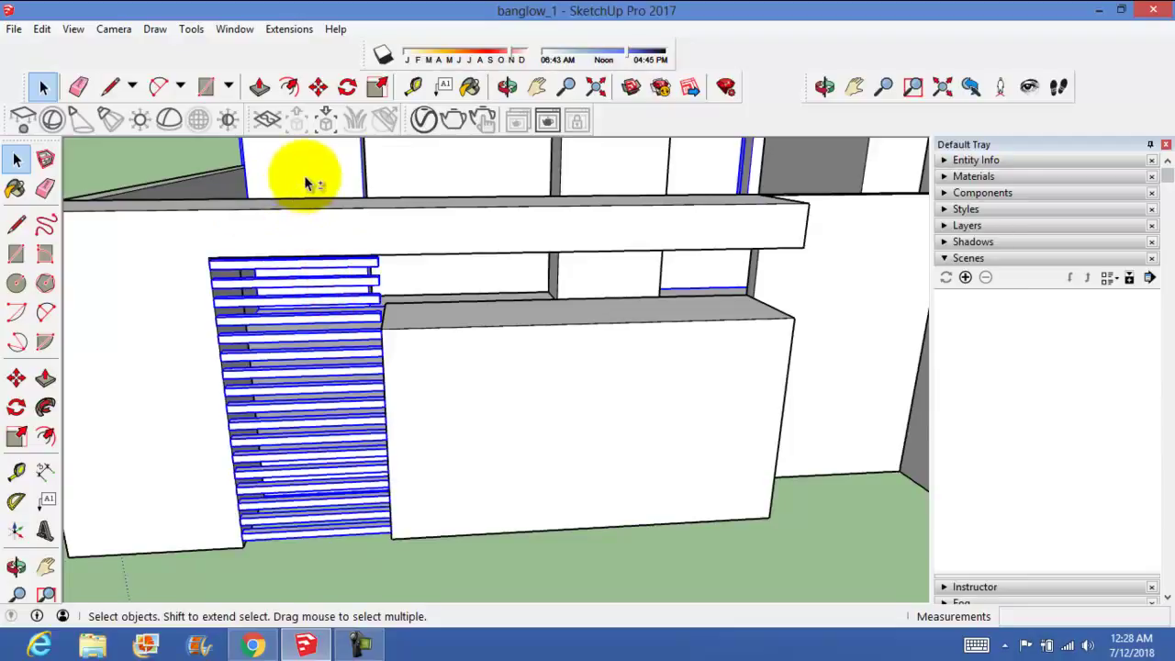
mouse_move(310, 183)
middle_down()
mouse_move(414, 217)
mouse_move(414, 288)
mouse_move(459, 418)
mouse_move(680, 454)
mouse_move(929, 414)
mouse_move(704, 359)
mouse_move(715, 352)
mouse_move(677, 394)
mouse_move(490, 380)
mouse_move(719, 365)
mouse_move(695, 512)
middle_up()
scroll(719, 365, up, 3)
scroll(787, 362, up, 2)
scroll(703, 399, up, 3)
scroll(742, 426, up, 2)
scroll(717, 503, up, 2)
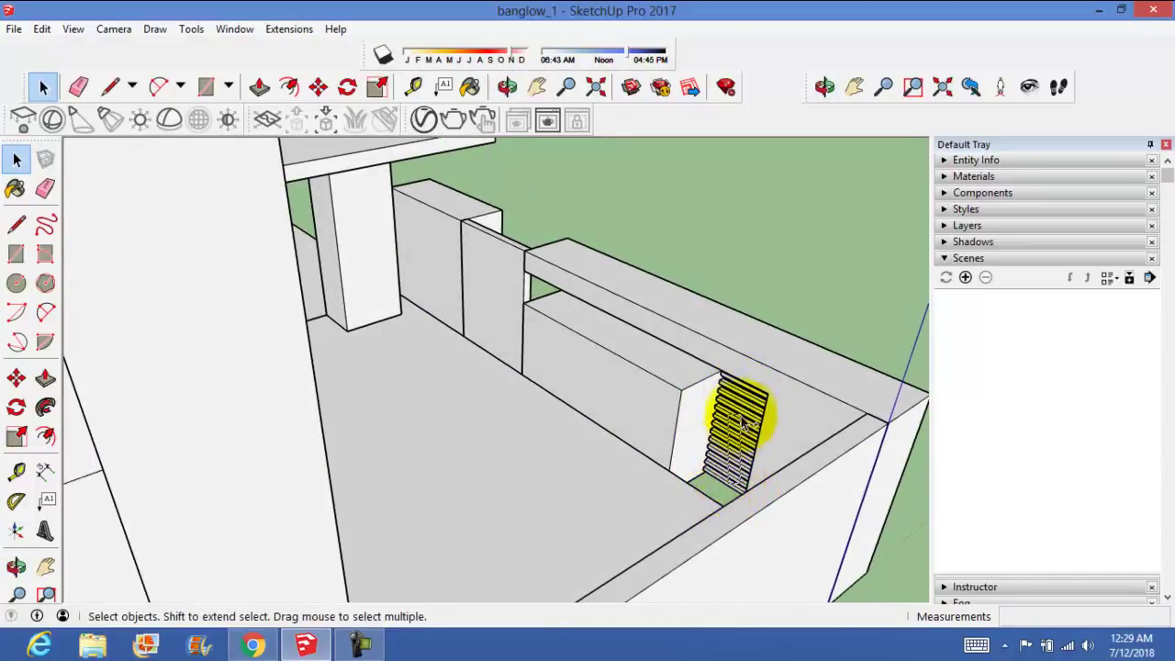
scroll(742, 423, up, 3)
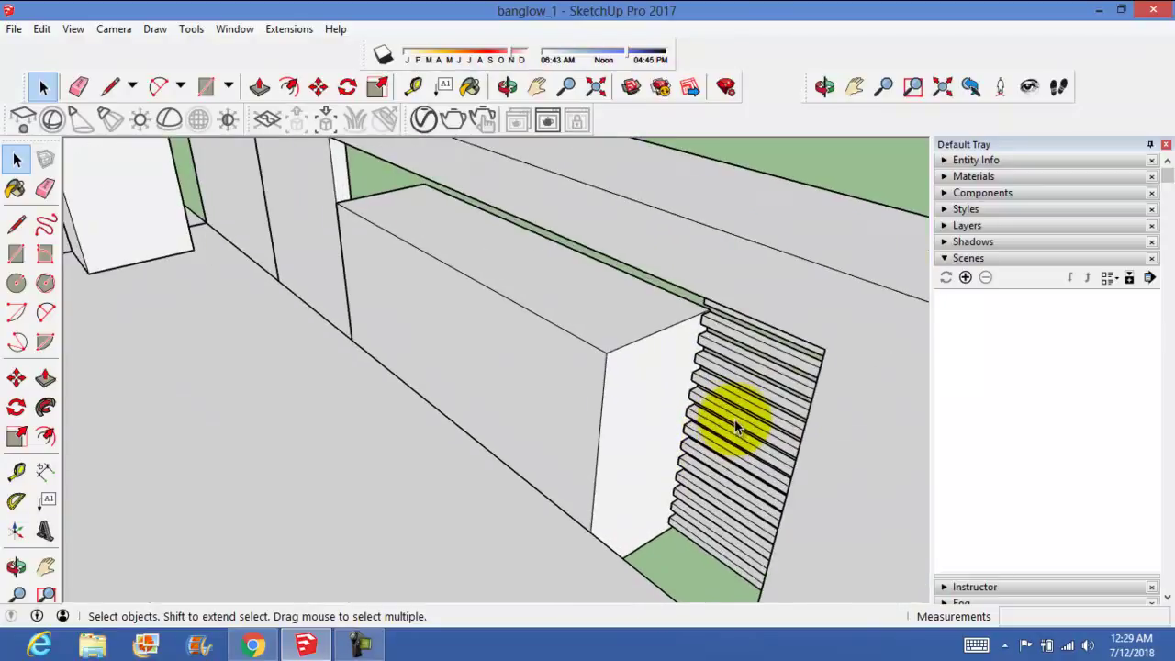
mouse_move(730, 414)
middle_down()
mouse_move(746, 520)
mouse_move(762, 460)
mouse_move(759, 511)
middle_up()
scroll(745, 520, up, 2)
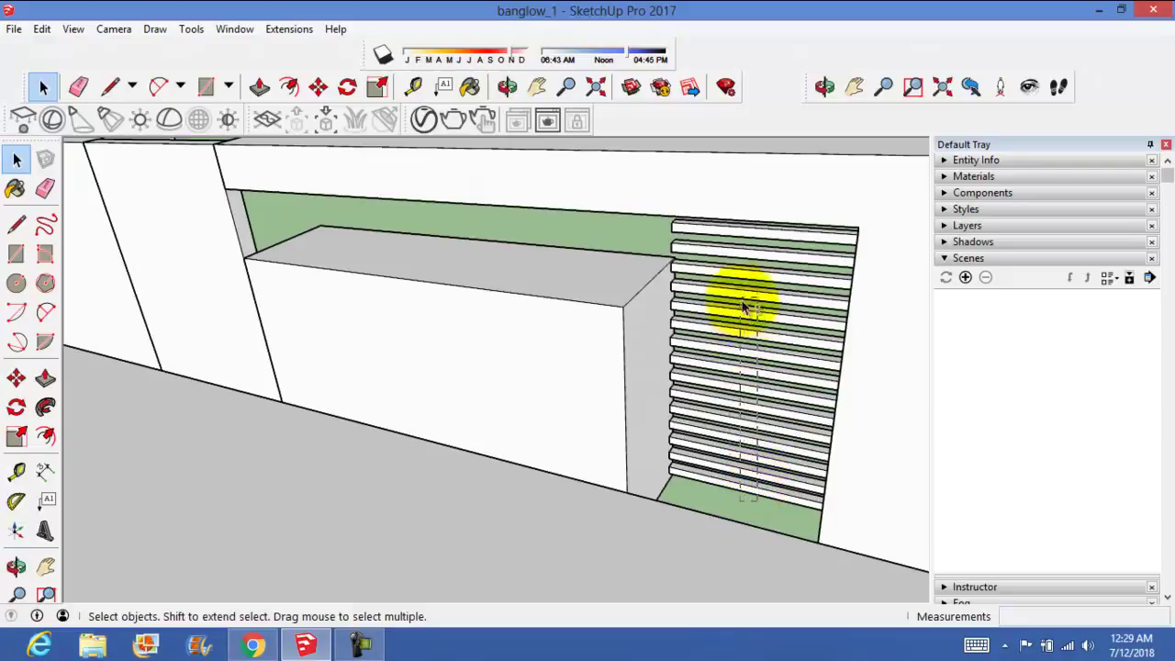
triple_click(726, 243)
Step: Combine the selected louvre slats into a single group
mouse_move(752, 301)
middle_down()
mouse_move(432, 389)
mouse_move(327, 394)
middle_up()
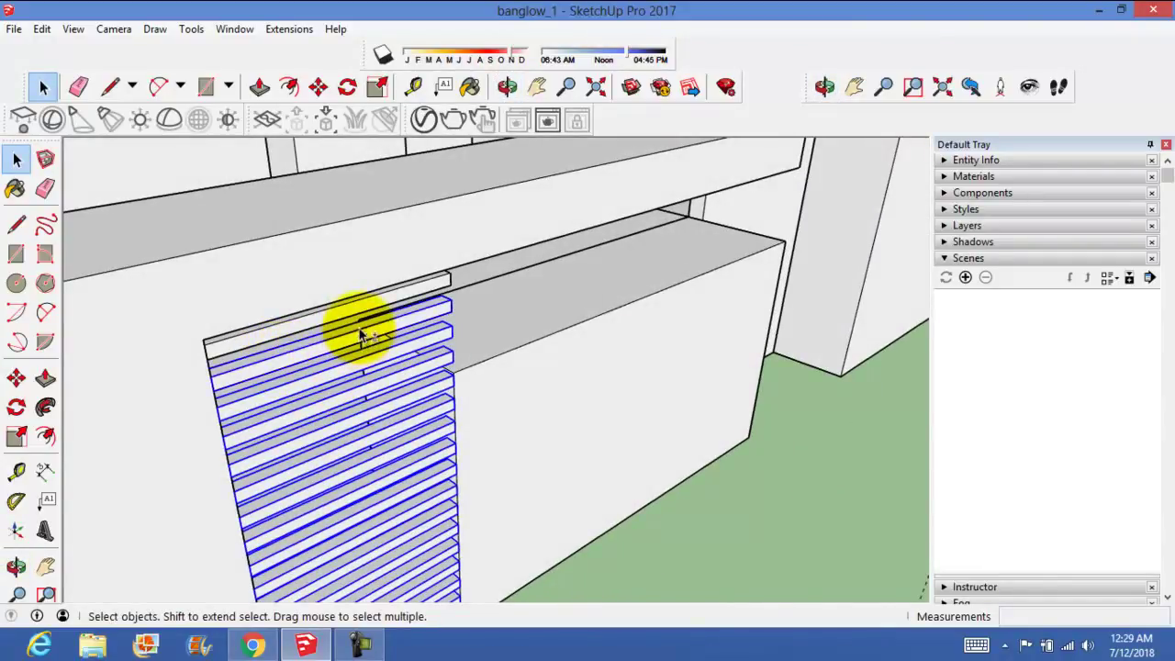
right_click(367, 305)
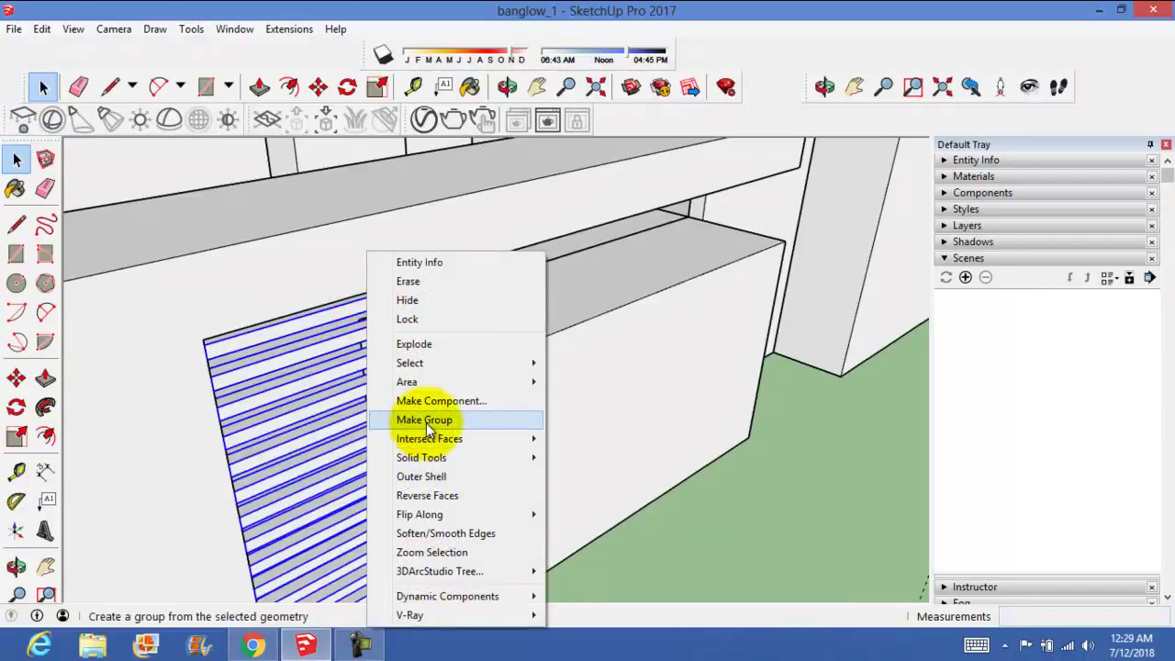
mouse_move(426, 422)
middle_down()
mouse_move(601, 490)
mouse_move(416, 476)
mouse_move(399, 488)
middle_up()
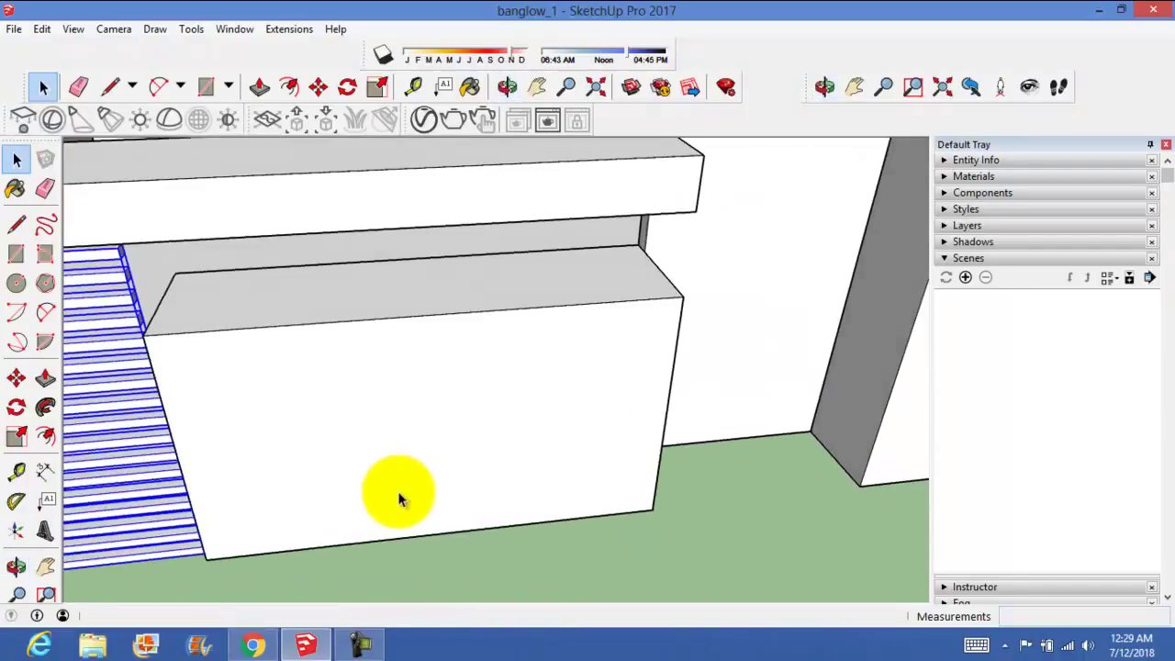
Step: Scale the slat group about 3.73 times along the red axis across the 4' box
key(s)
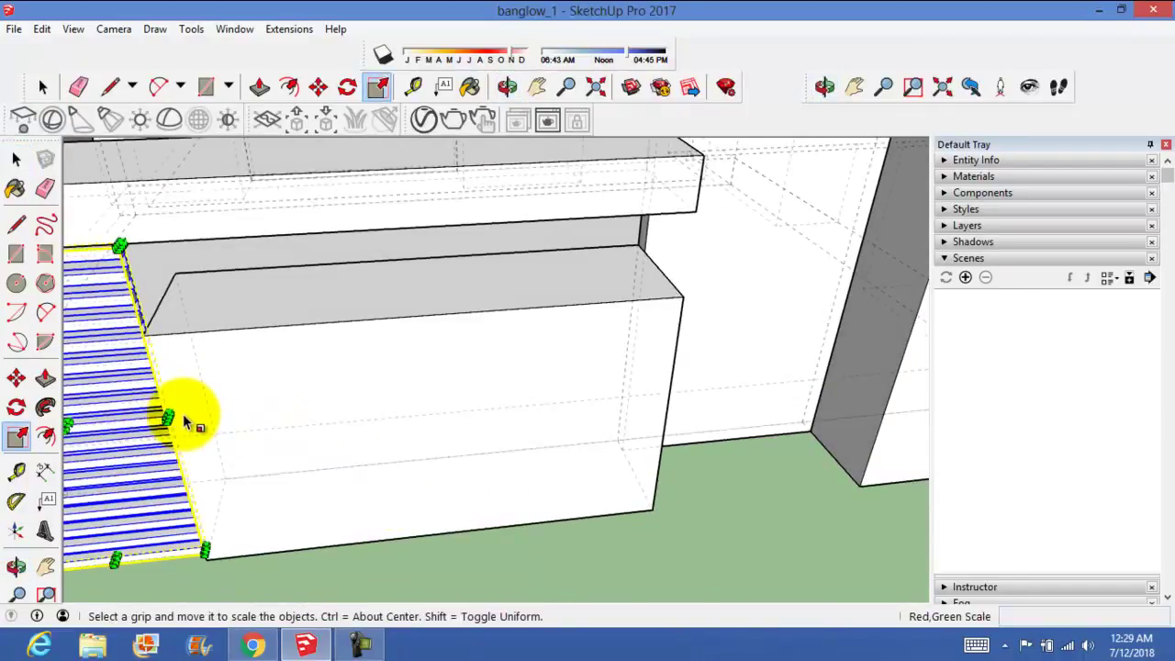
mouse_move(173, 421)
middle_down()
mouse_move(157, 432)
mouse_move(183, 432)
middle_up()
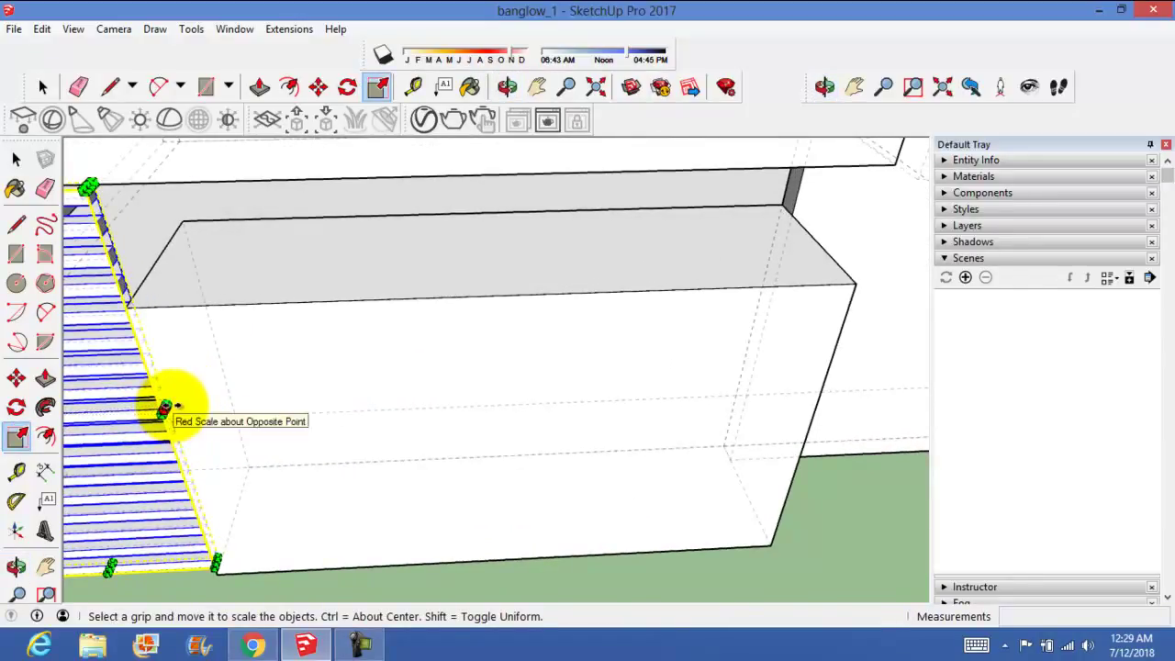
drag(163, 407, 816, 264)
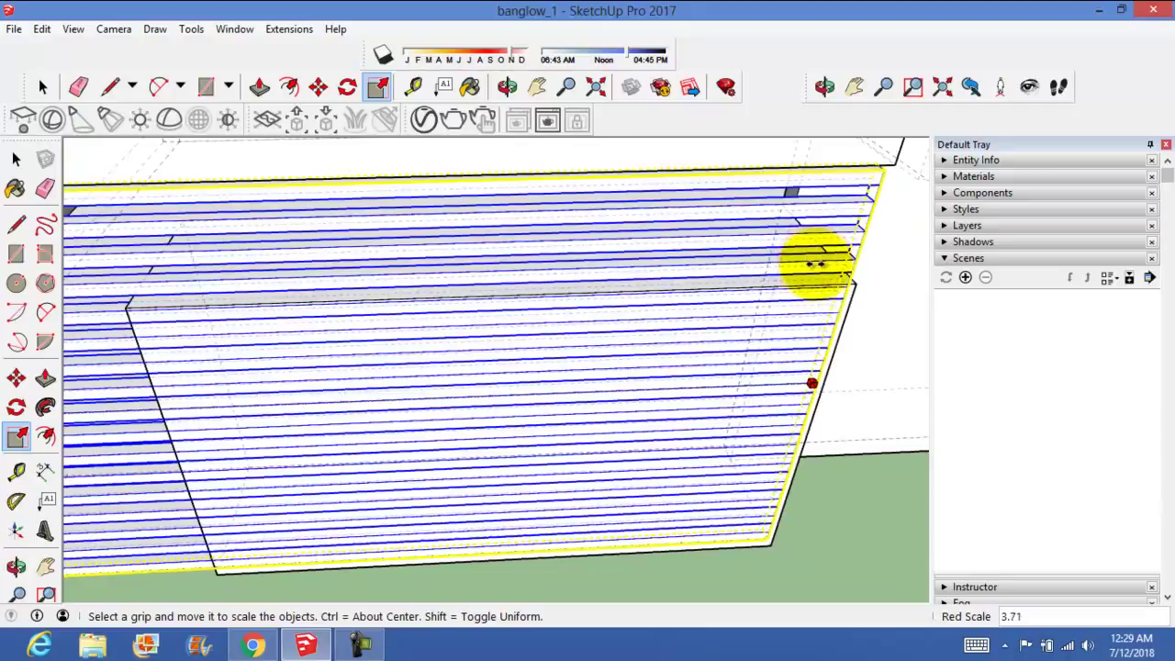
drag(815, 265, 818, 280)
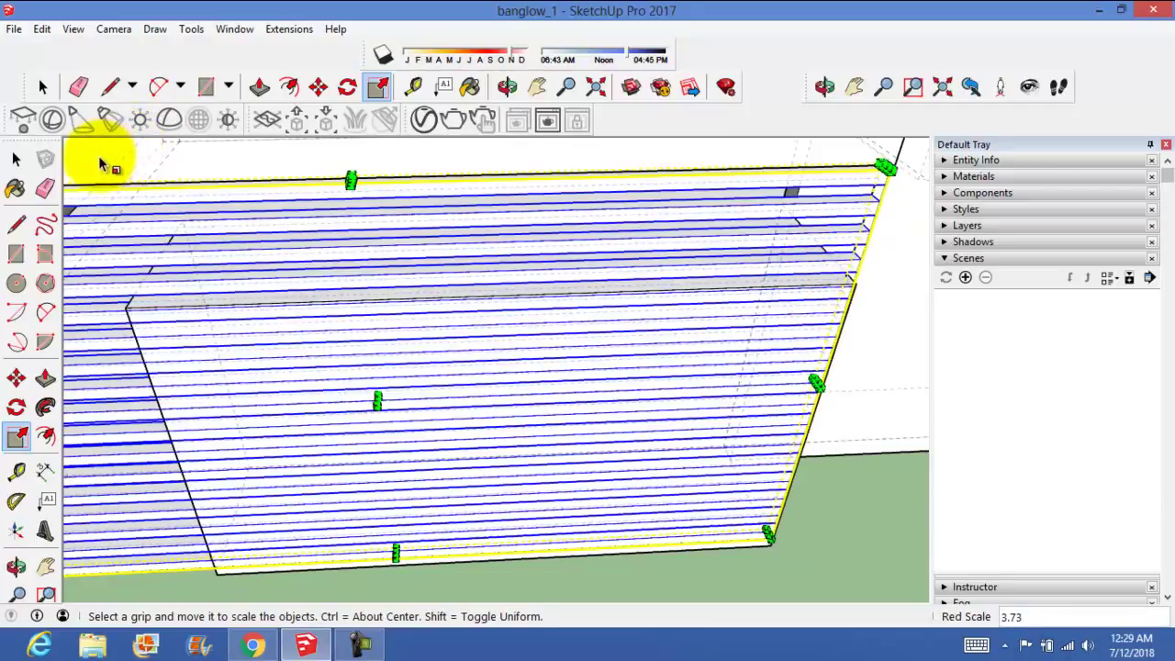
click(15, 159)
scroll(249, 297, down, 2)
scroll(335, 347, down, 2)
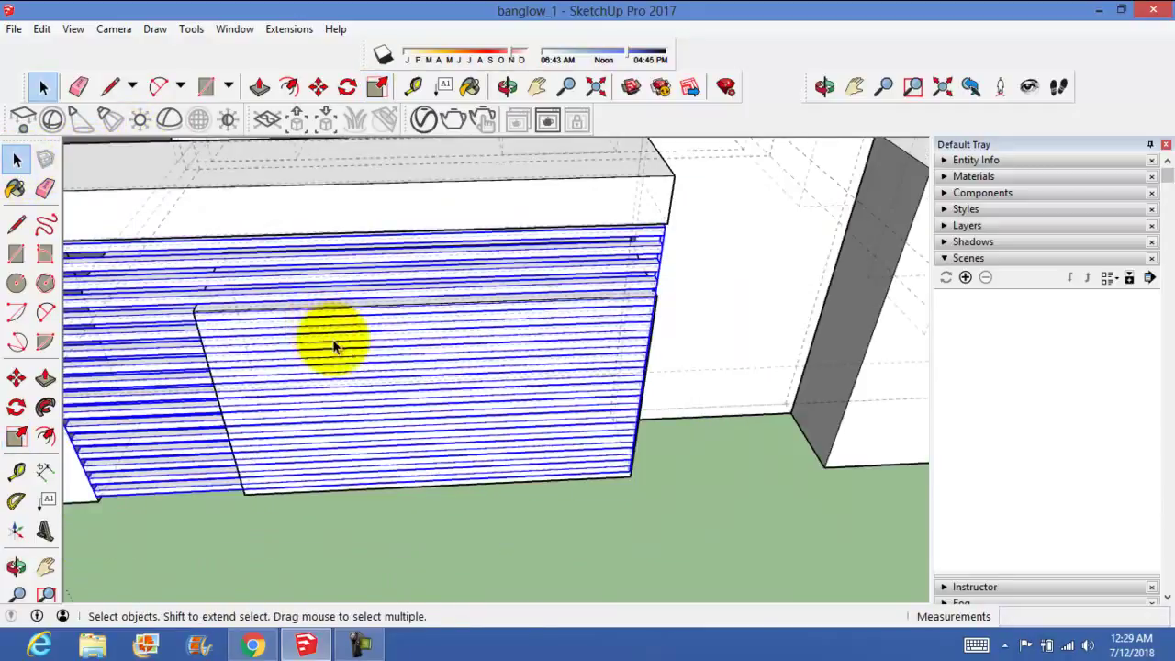
scroll(335, 348, down, 1)
mouse_move(333, 343)
middle_down()
mouse_move(897, 346)
mouse_move(693, 493)
middle_up()
scroll(756, 468, up, 3)
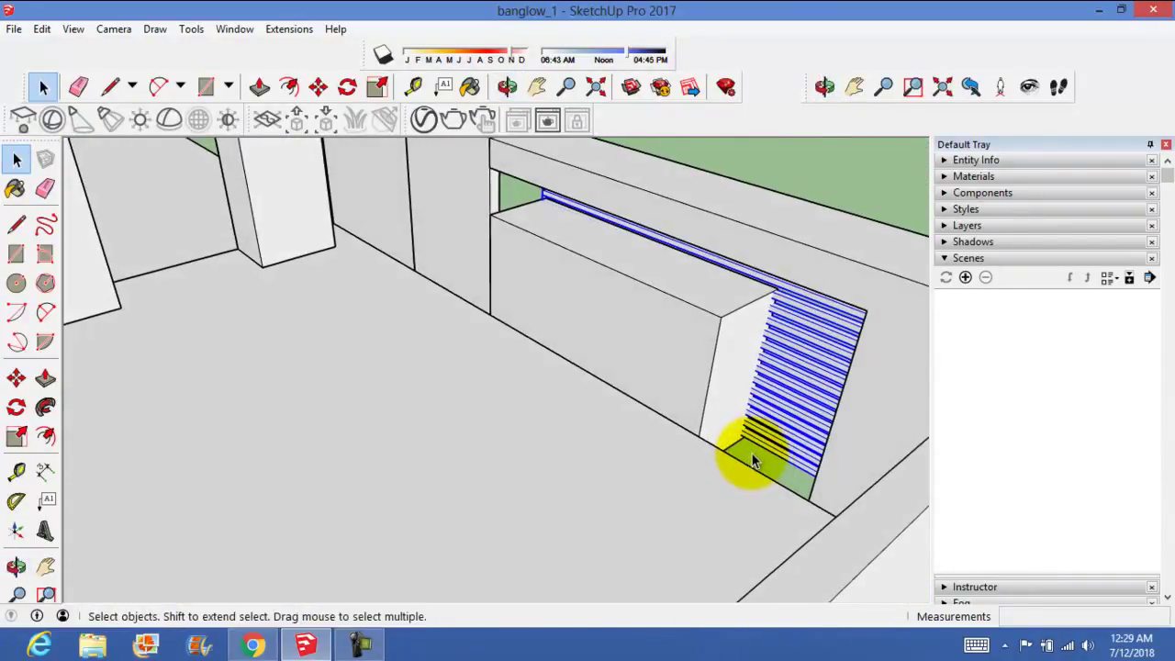
Step: Move the stretched slat group down against the opening's edge beside the corner column
key(m)
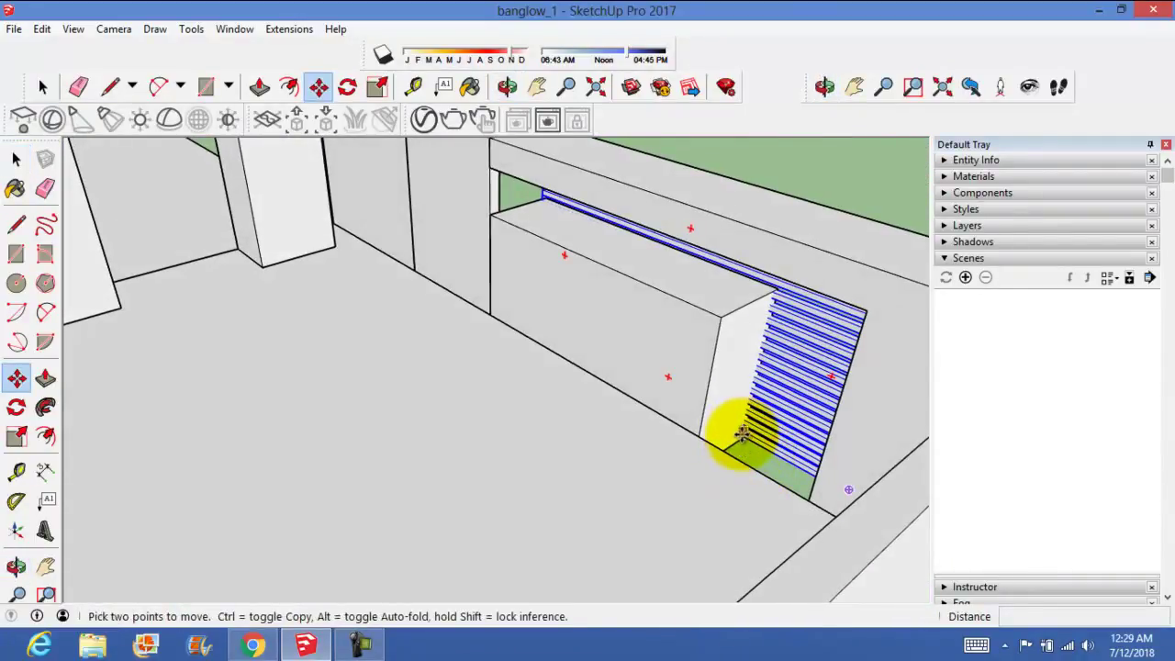
click(740, 439)
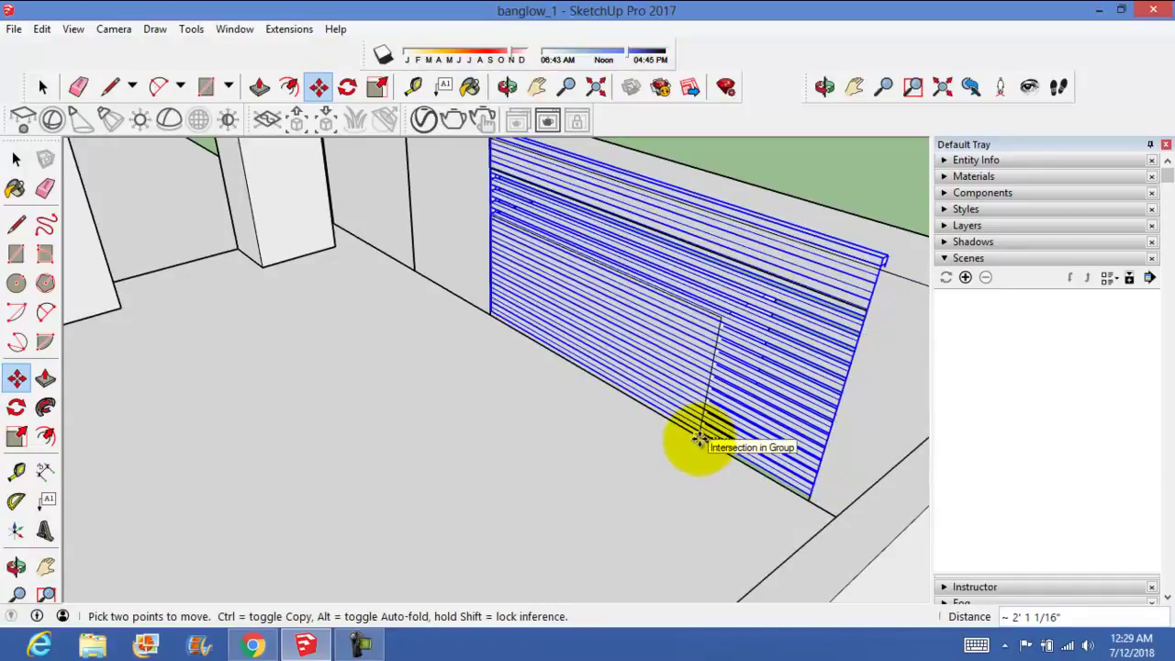
middle_drag(708, 433, 341, 420)
middle_drag(110, 409, 139, 328)
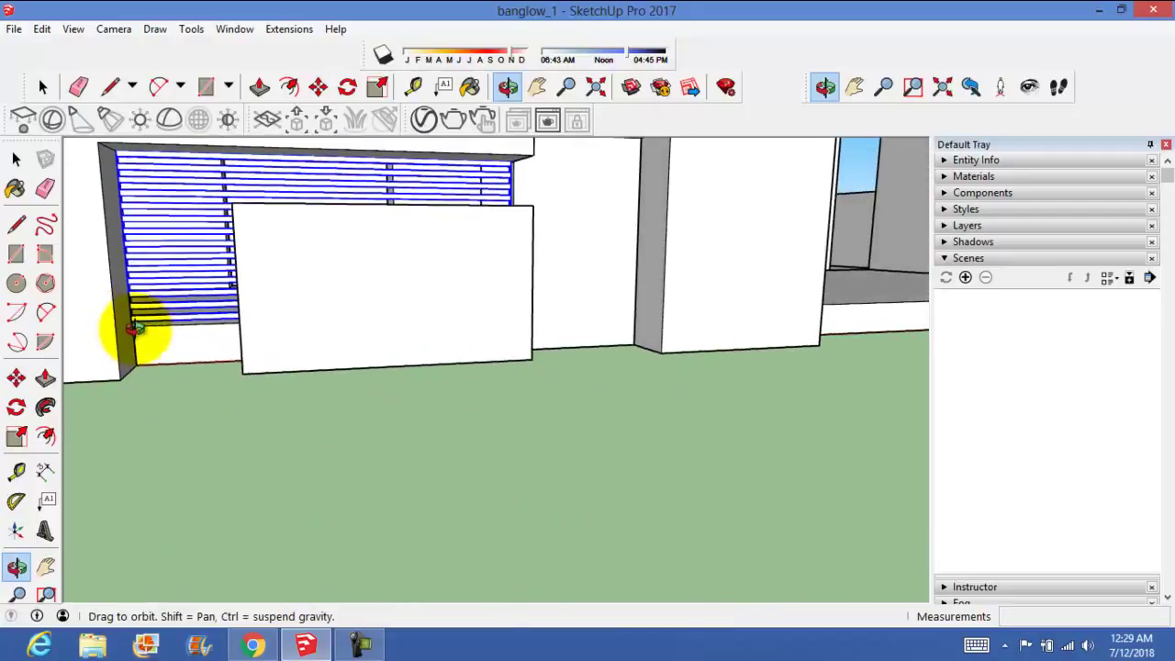
shift+middle_drag(276, 366, 227, 431)
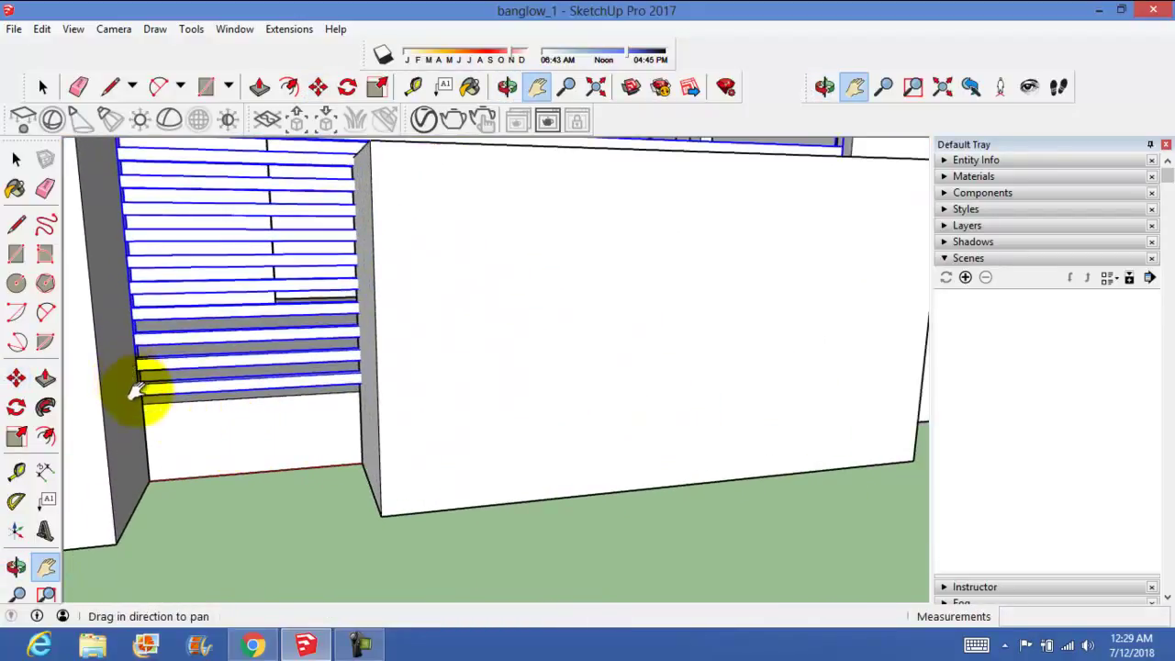
click(140, 401)
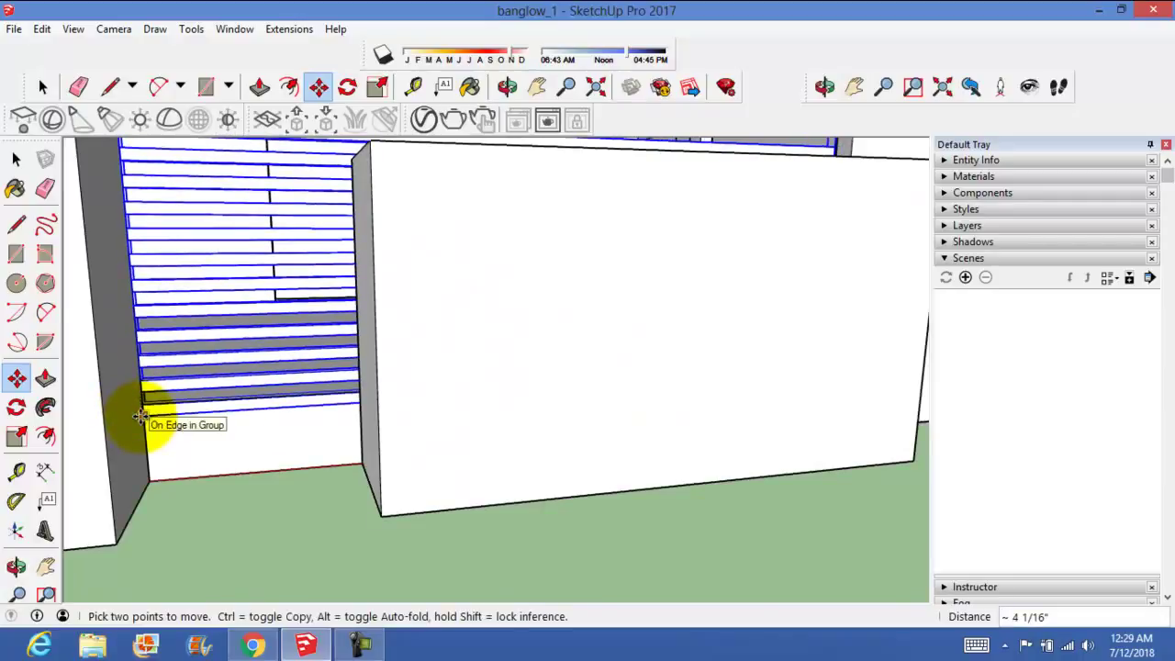
scroll(140, 415, down, 3)
scroll(192, 446, down, 2)
scroll(270, 483, up, 1)
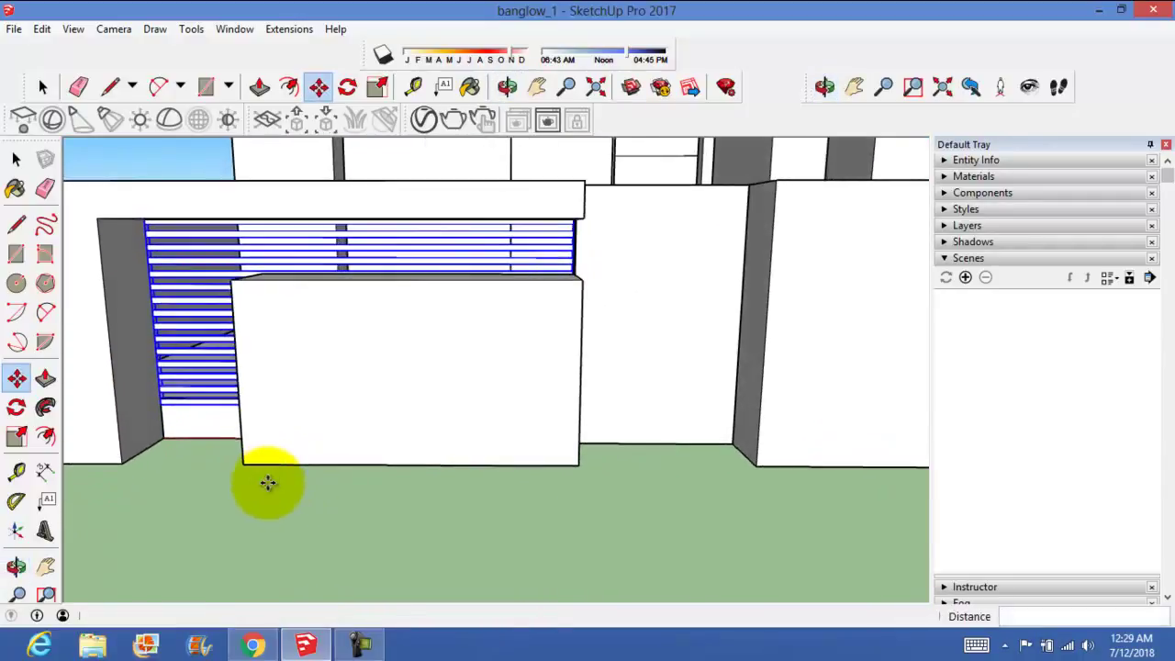
scroll(350, 464, down, 2)
middle_drag(350, 464, 349, 455)
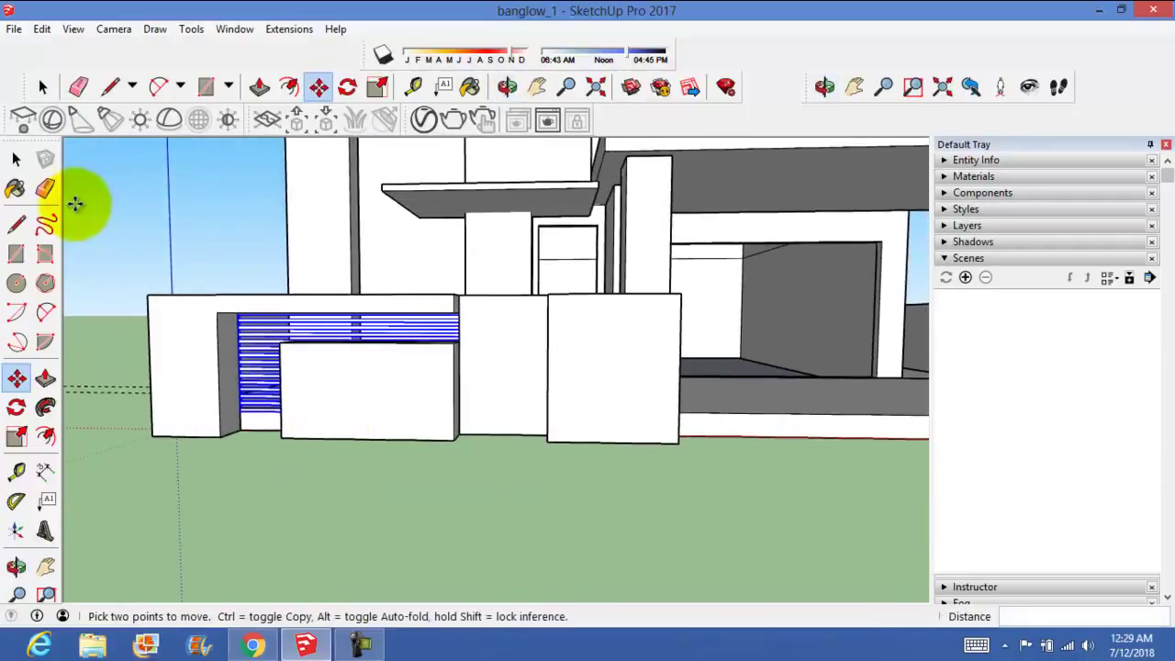
click(18, 162)
click(219, 209)
Step: Place a 4-inch guide from the shelf edge and raise the shelf's top face 2 inches
key(h)
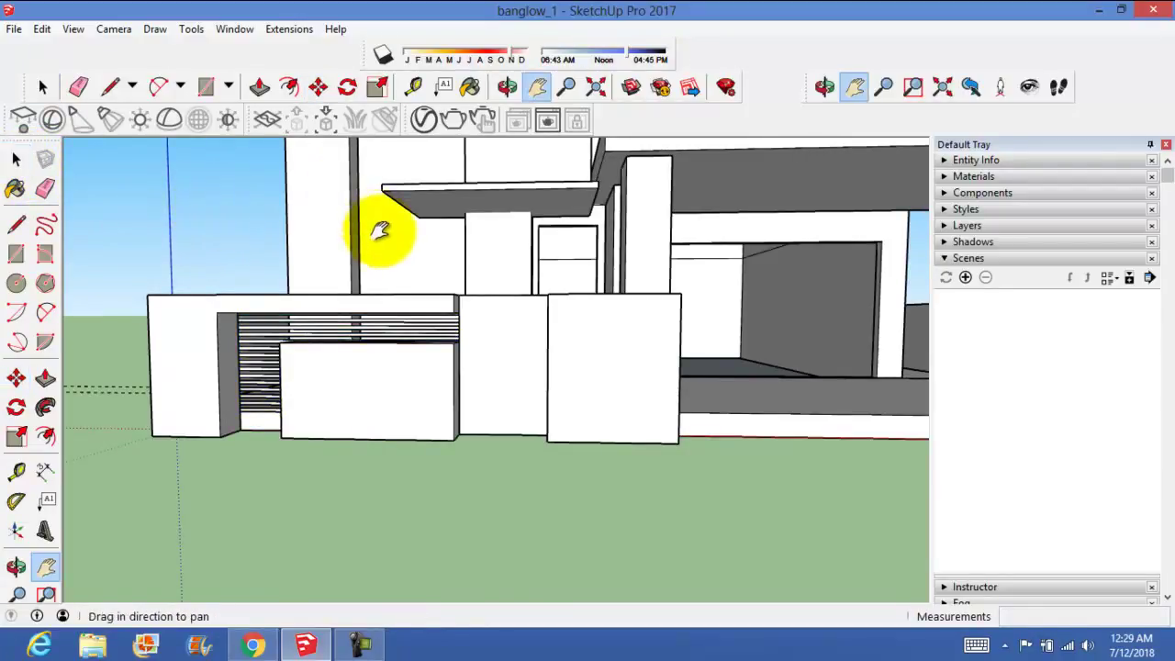
mouse_move(350, 244)
middle_down()
mouse_move(354, 341)
mouse_move(425, 309)
mouse_move(472, 346)
mouse_move(749, 335)
mouse_move(656, 407)
mouse_move(598, 432)
mouse_move(598, 448)
mouse_move(556, 459)
middle_up()
scroll(310, 414, up, 5)
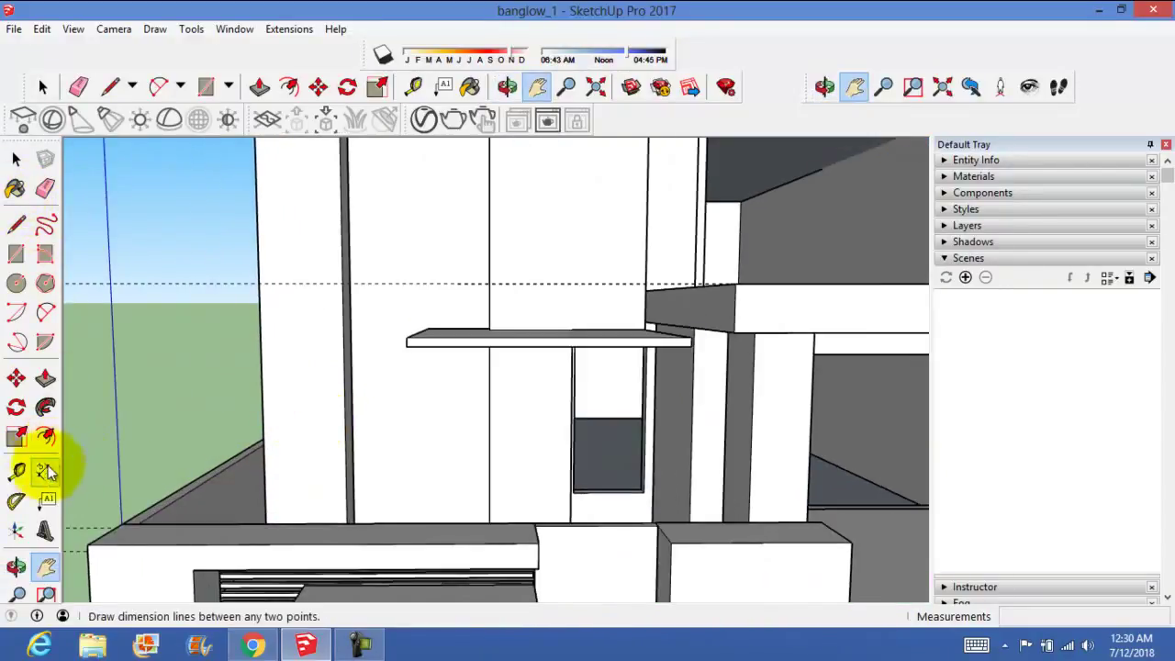
click(16, 471)
scroll(444, 356, up, 3)
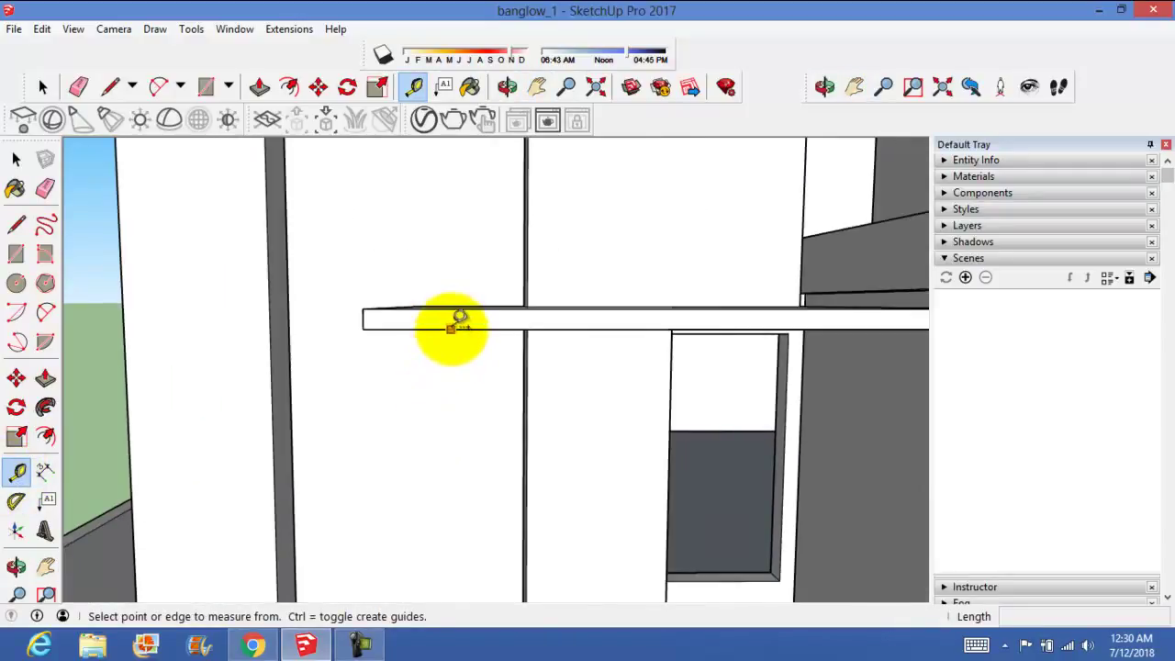
click(453, 312)
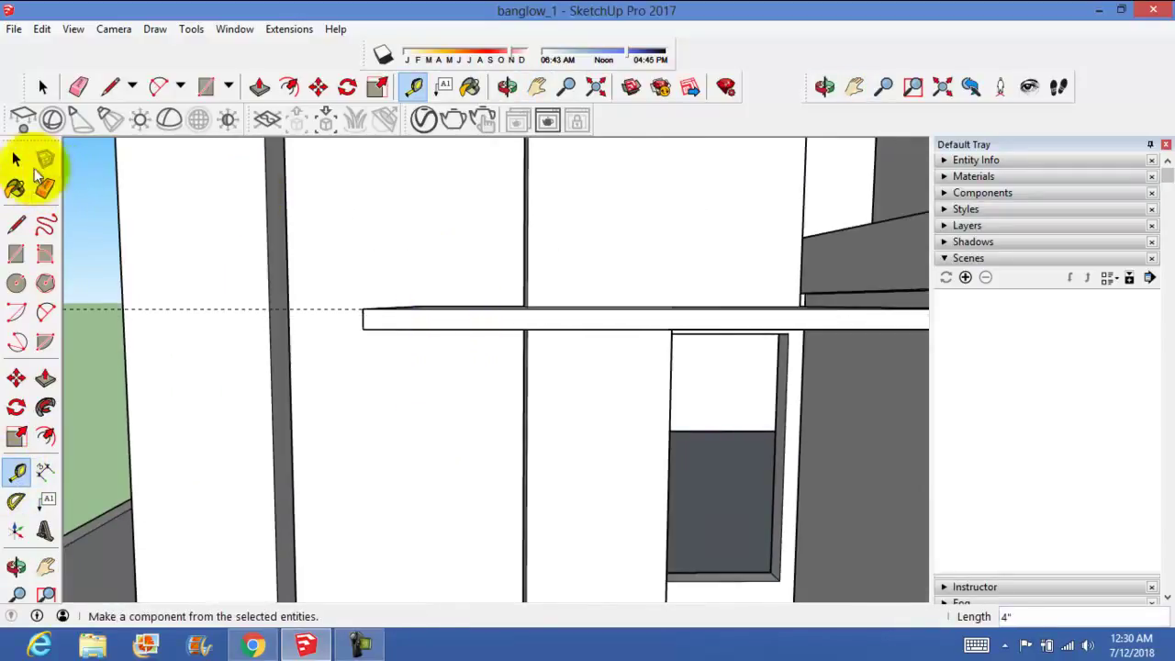
click(18, 159)
middle_drag(441, 303, 507, 387)
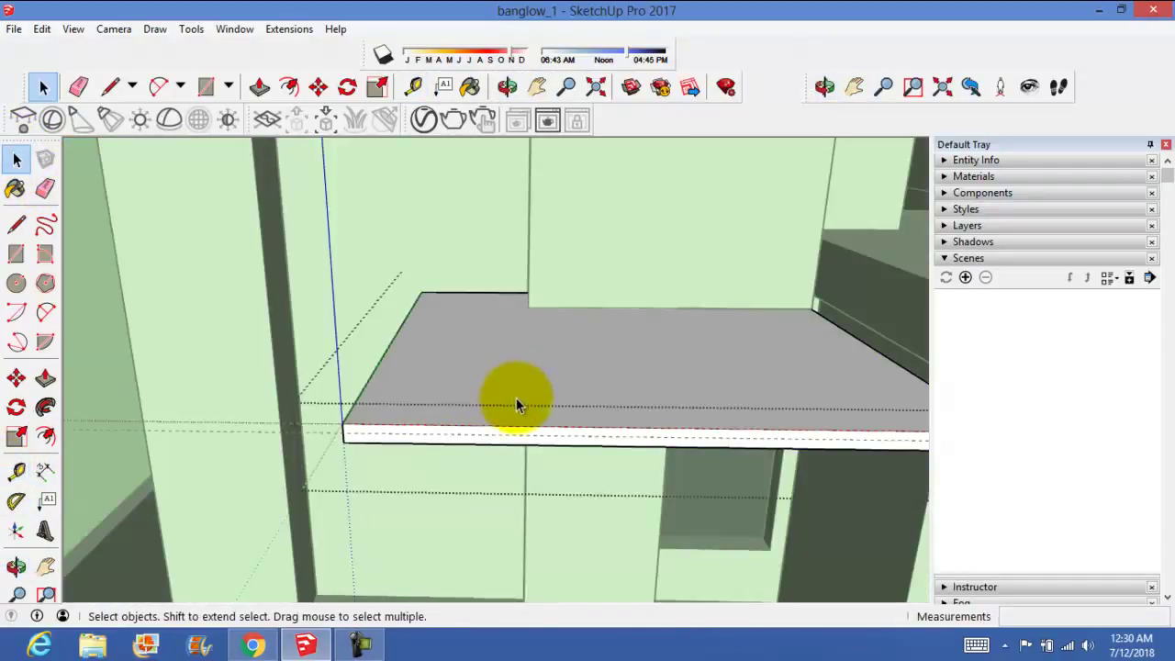
key(p)
drag(522, 403, 523, 396)
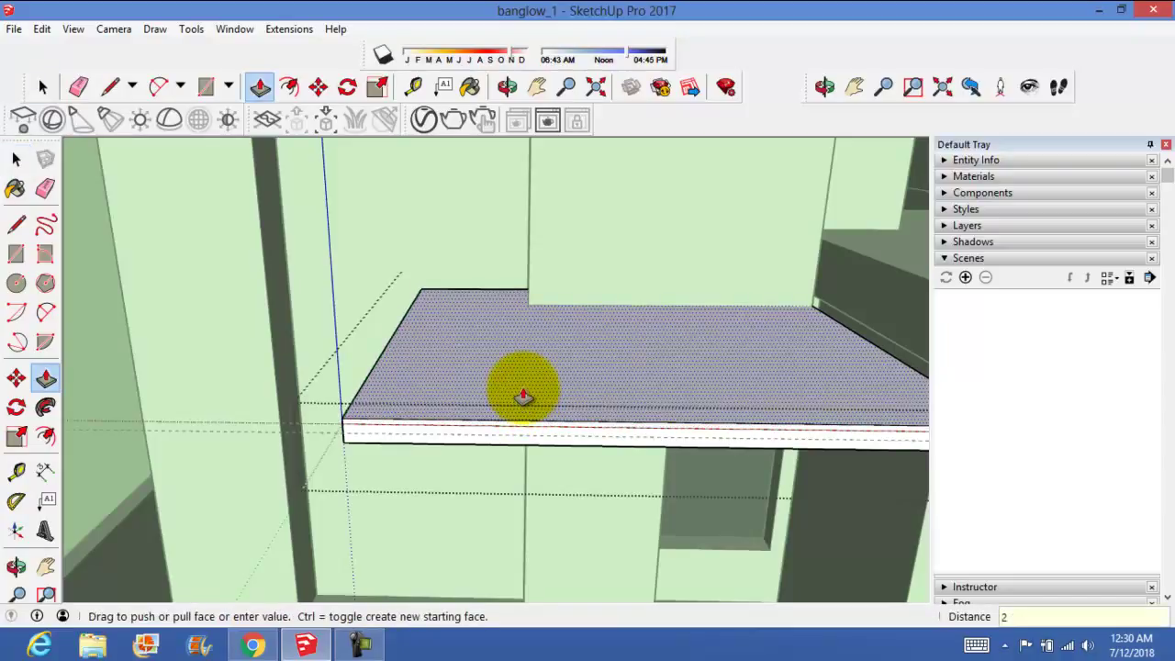
click(44, 191)
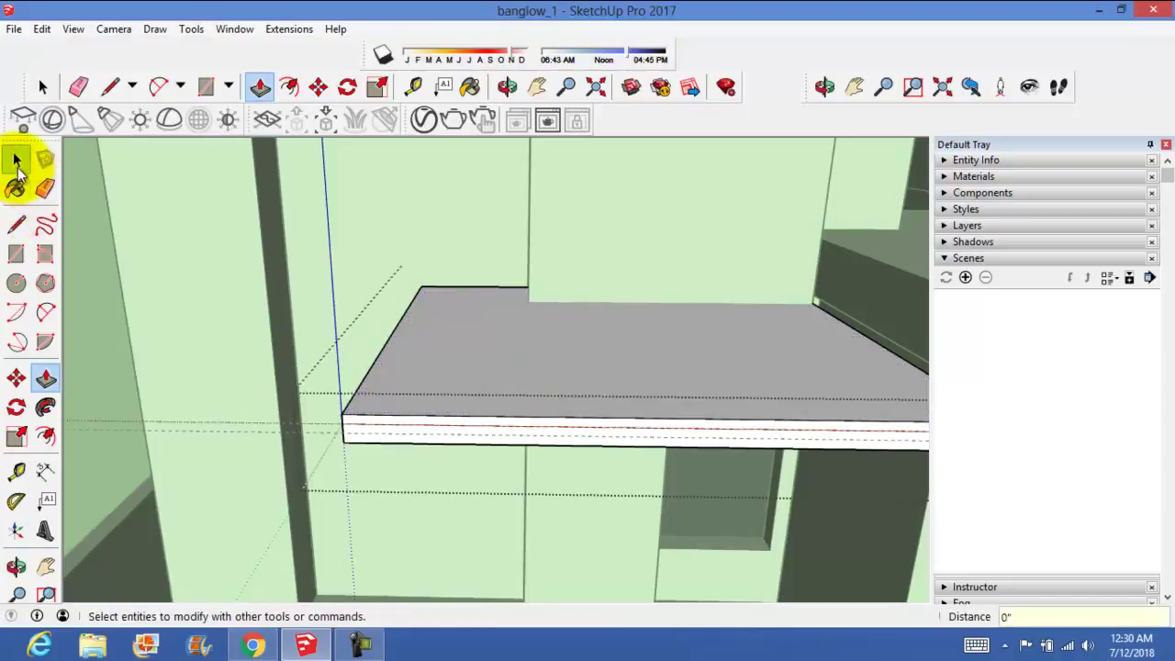
mouse_move(648, 344)
middle_down()
mouse_move(599, 245)
mouse_move(597, 389)
mouse_move(527, 476)
mouse_move(535, 480)
middle_up()
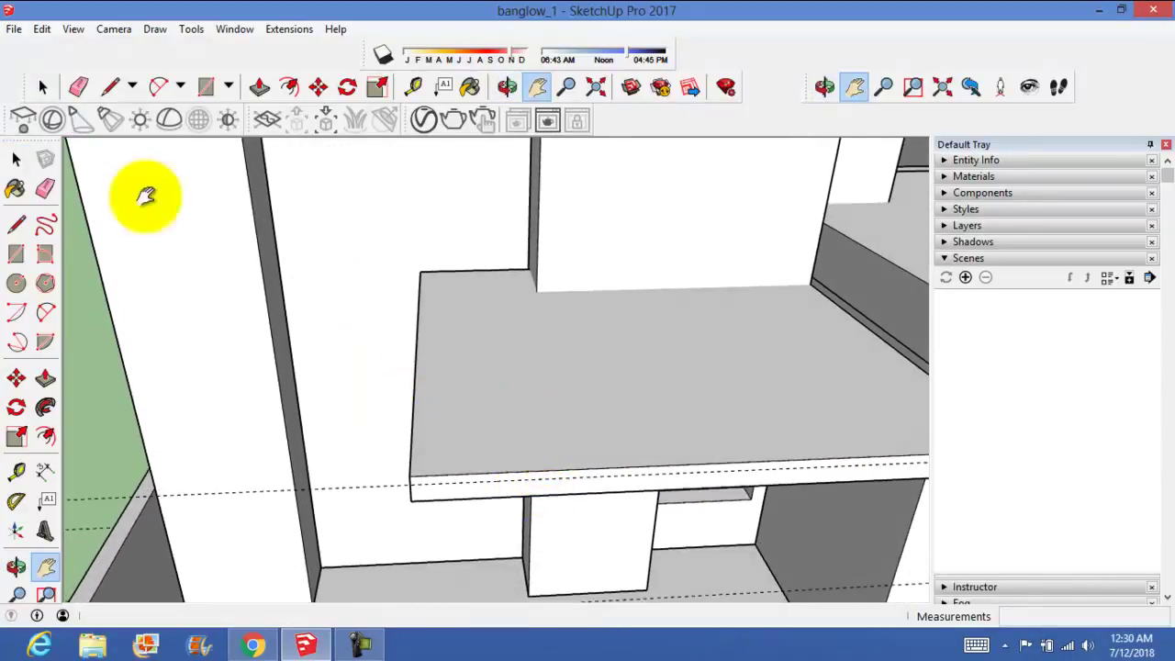
Step: Open the shelf group for editing and select its top face
click(15, 159)
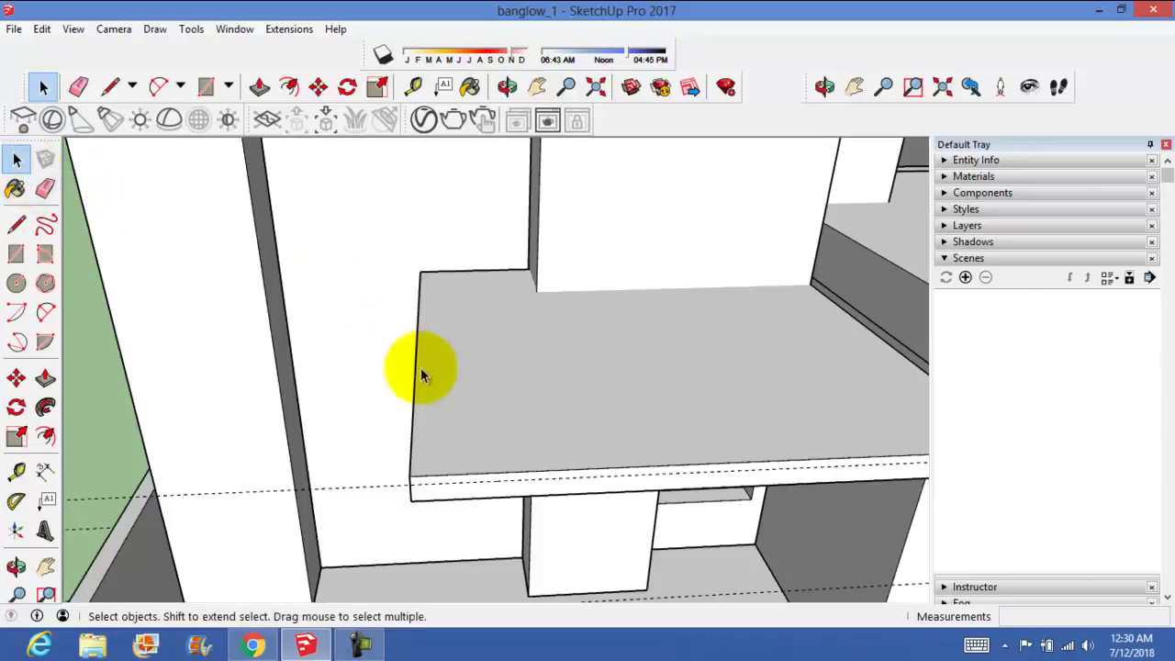
double_click(487, 443)
click(479, 449)
middle_drag(478, 449, 472, 481)
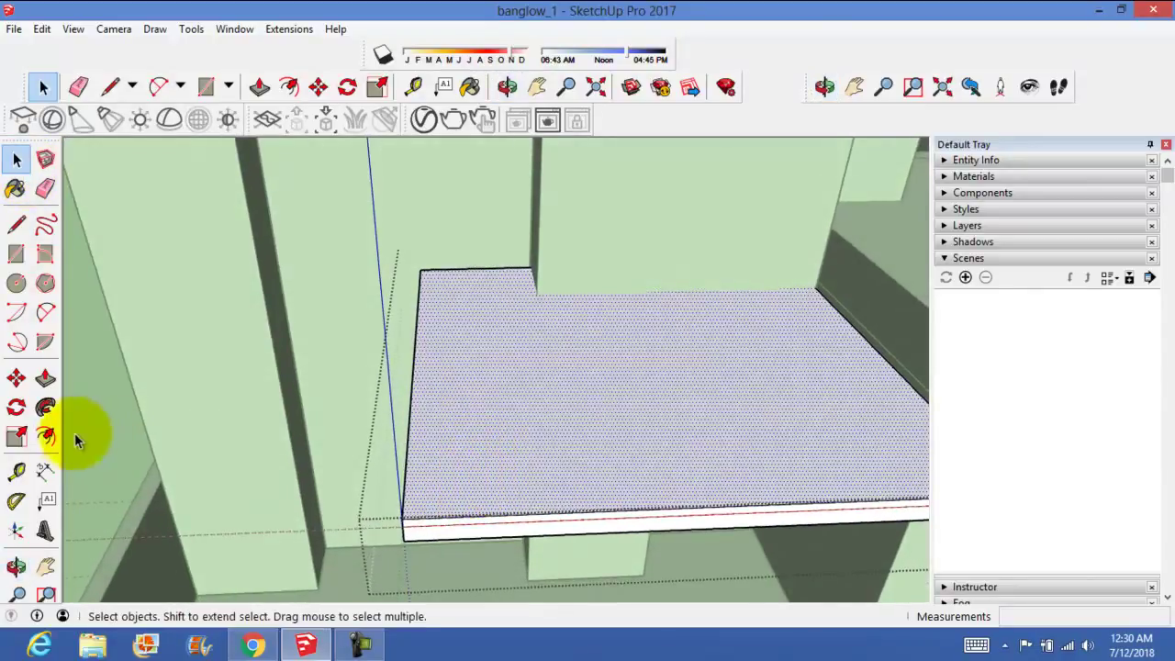
click(46, 438)
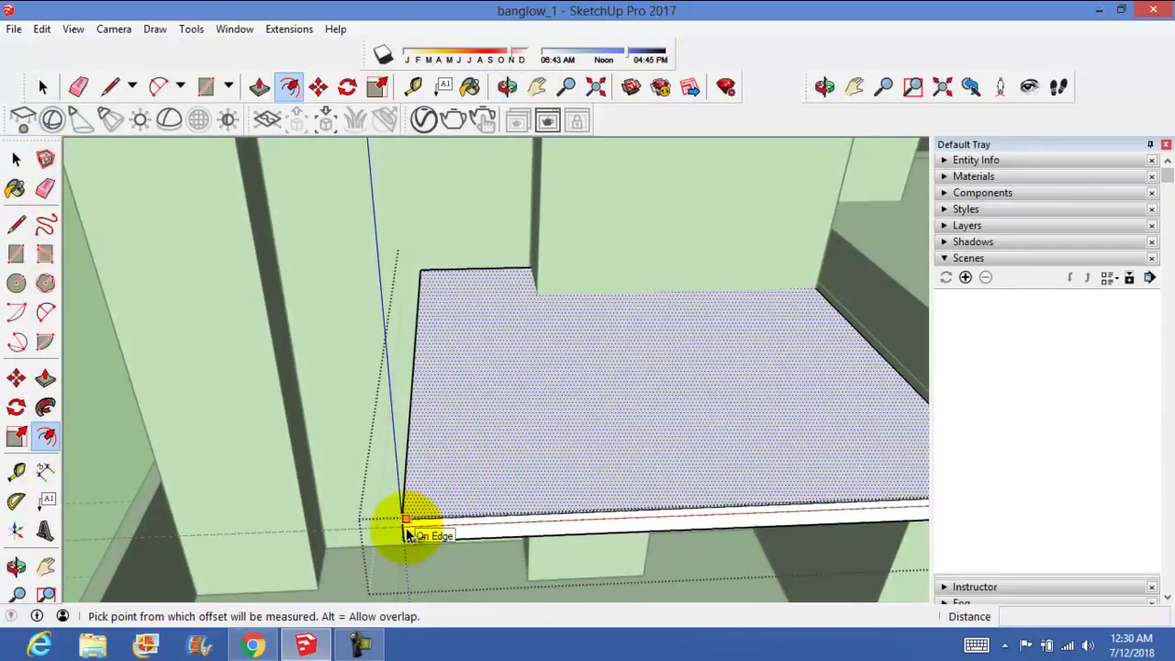
click(16, 161)
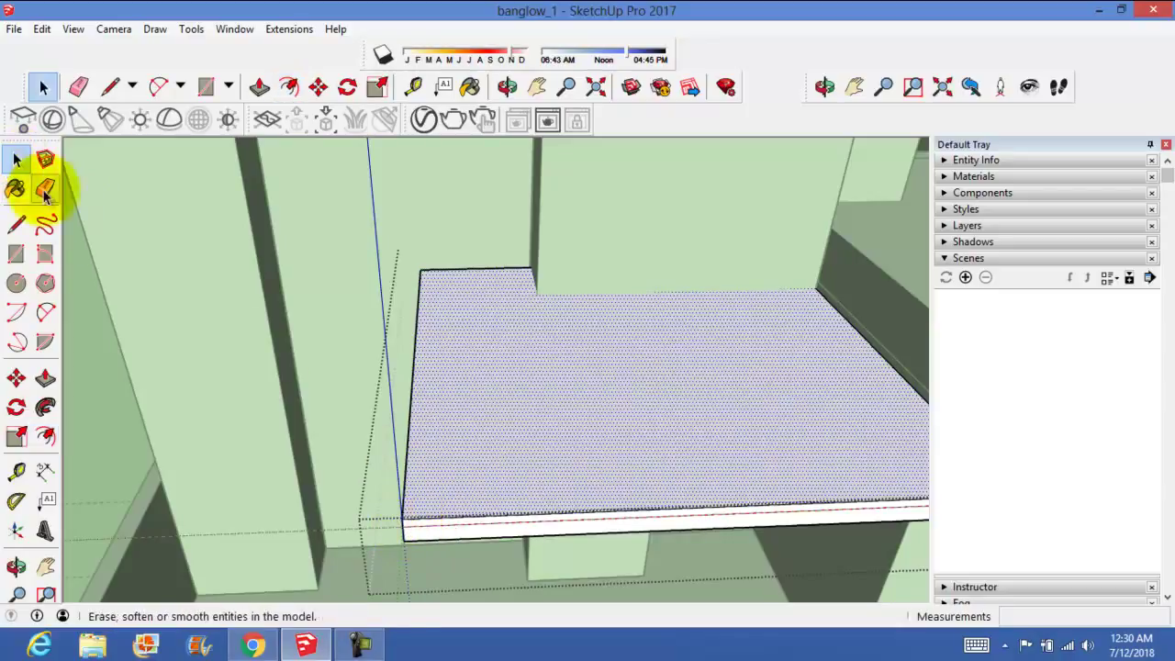
mouse_move(380, 340)
middle_down()
mouse_move(361, 390)
mouse_move(421, 441)
middle_up()
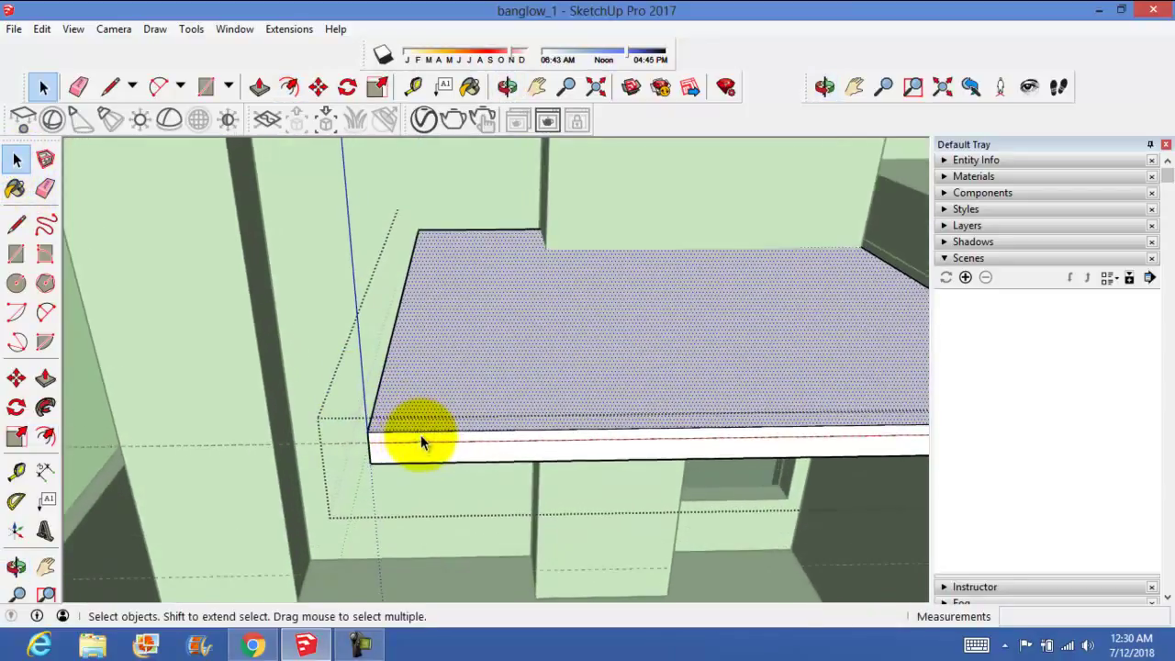
Step: Push the shelf's front and side edge faces outward to form the 2-inch lip
key(p)
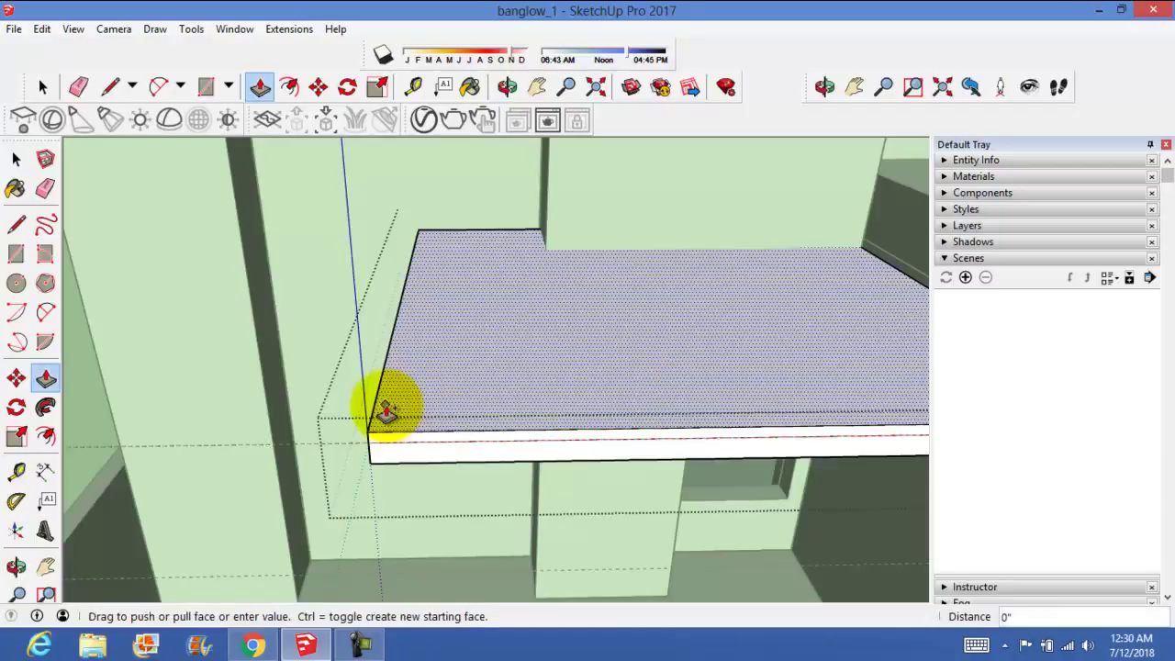
drag(386, 411, 380, 398)
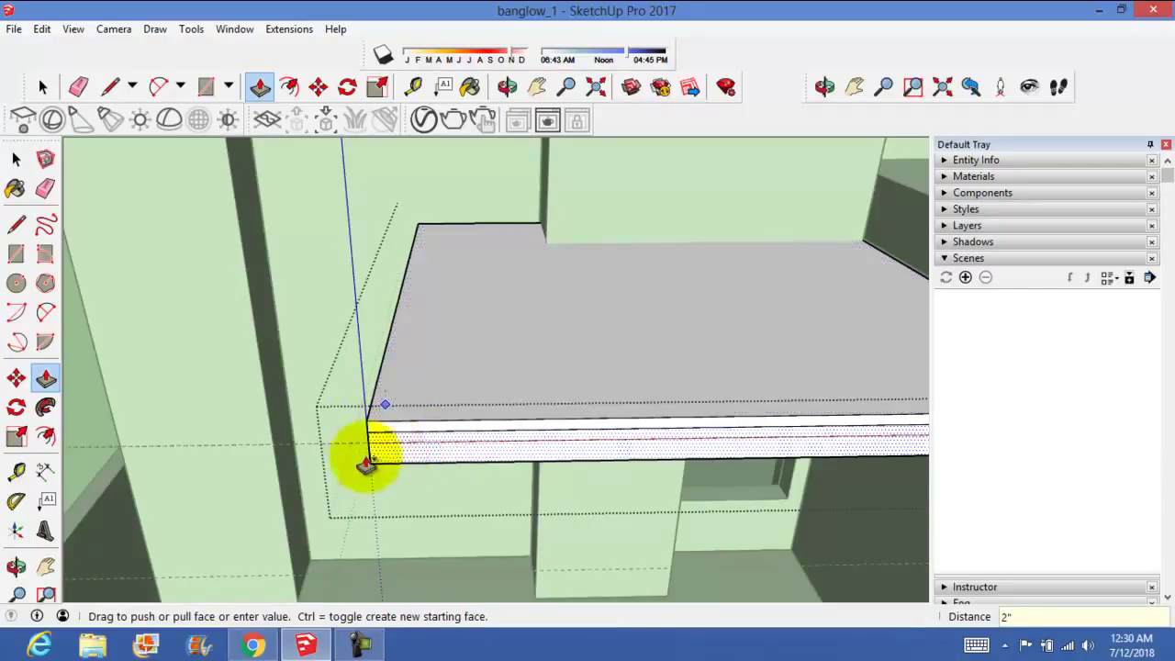
mouse_move(367, 465)
middle_down()
mouse_move(404, 436)
mouse_move(480, 451)
middle_up()
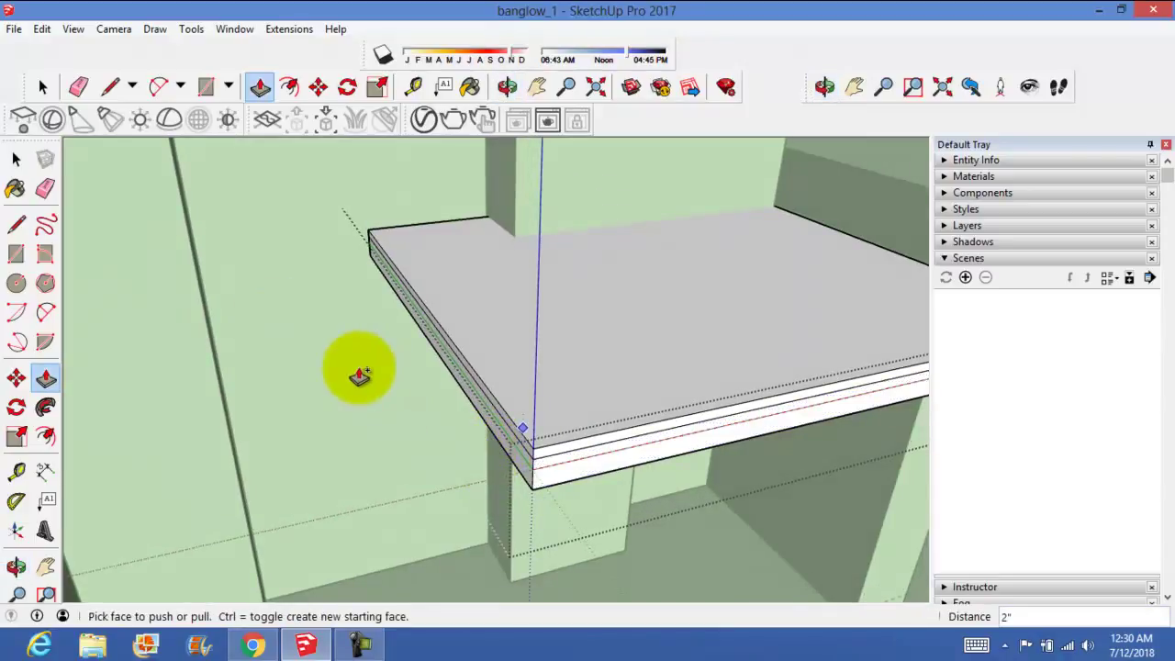
mouse_move(524, 450)
mouse_down()
mouse_move(550, 456)
mouse_move(534, 463)
mouse_up()
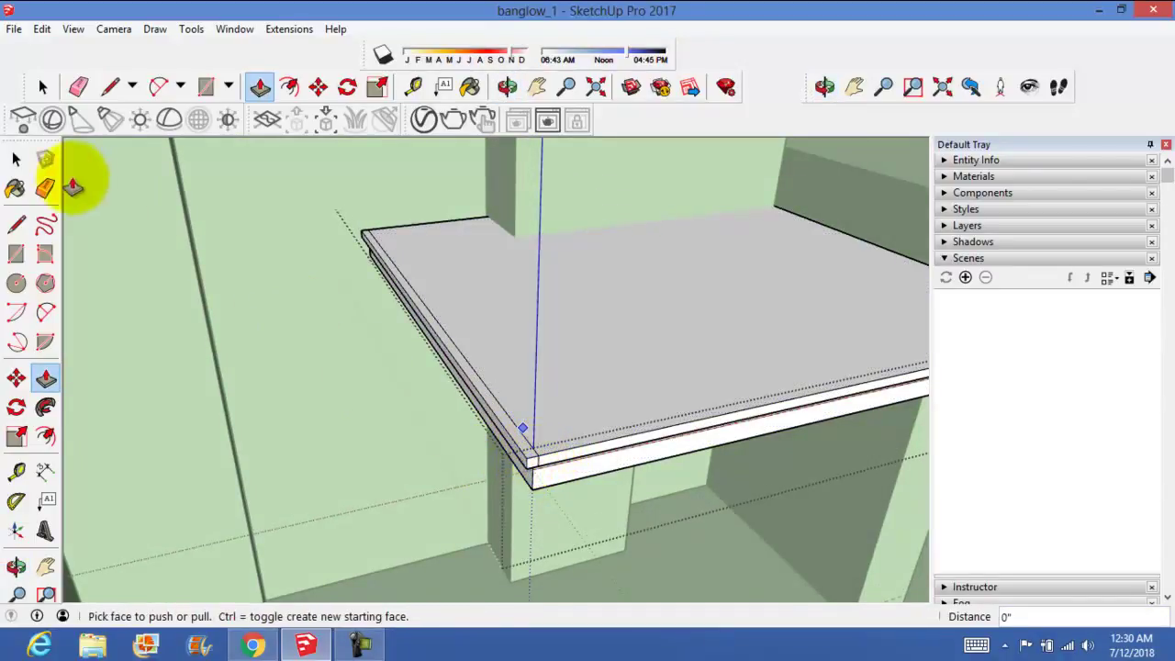
click(16, 160)
scroll(464, 431, down, 3)
mouse_move(464, 430)
middle_down()
mouse_move(389, 292)
mouse_move(386, 238)
mouse_move(341, 263)
mouse_move(425, 370)
mouse_move(623, 330)
mouse_move(451, 359)
mouse_move(491, 481)
mouse_move(387, 395)
mouse_move(419, 420)
mouse_move(767, 439)
middle_up()
scroll(428, 371, down, 2)
scroll(387, 395, up, 2)
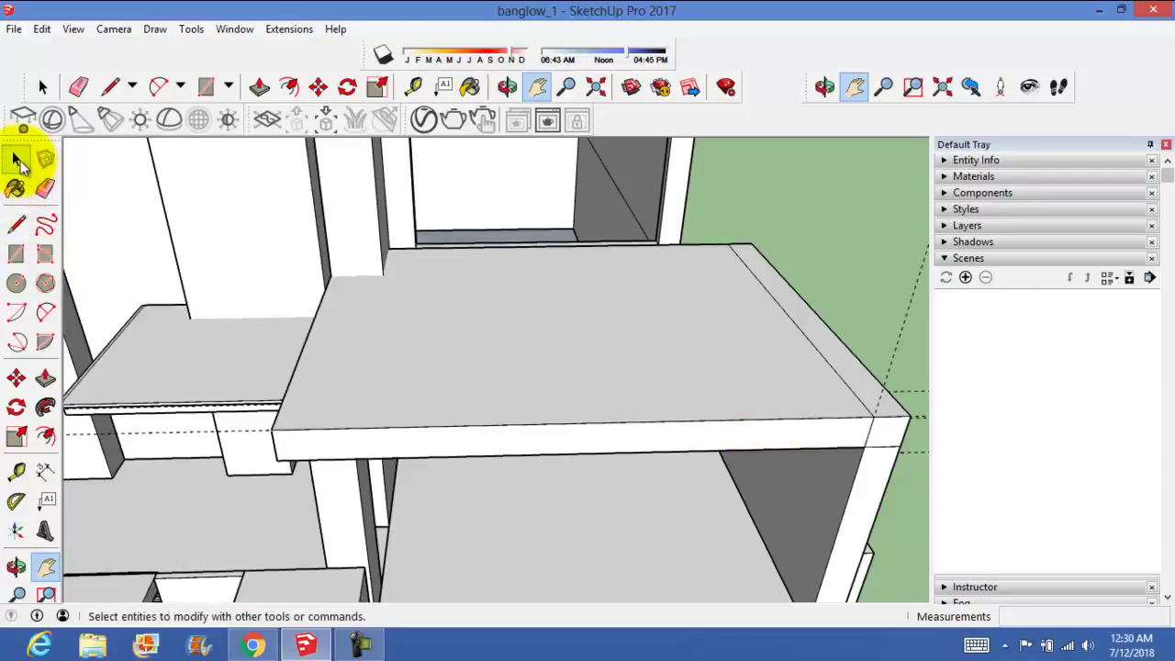
Step: Select the front slab's top face and push/pull it up 2 inches
click(20, 164)
click(612, 432)
mouse_move(826, 432)
middle_down()
mouse_move(727, 448)
mouse_move(777, 445)
middle_up()
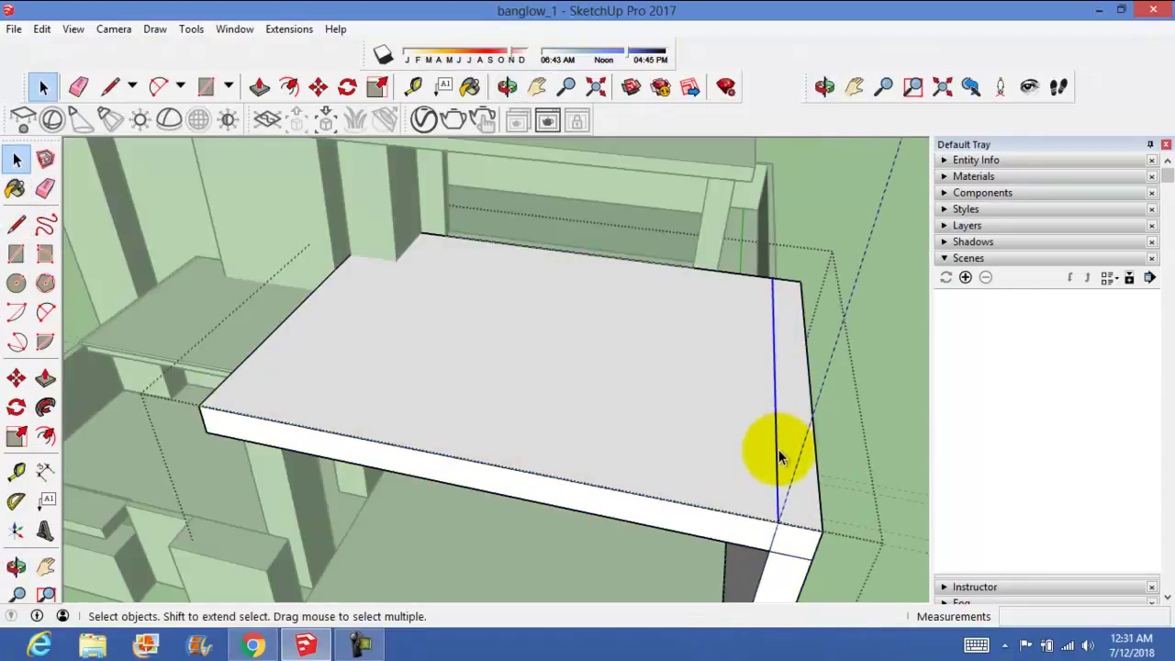
middle_drag(608, 450, 671, 451)
click(646, 446)
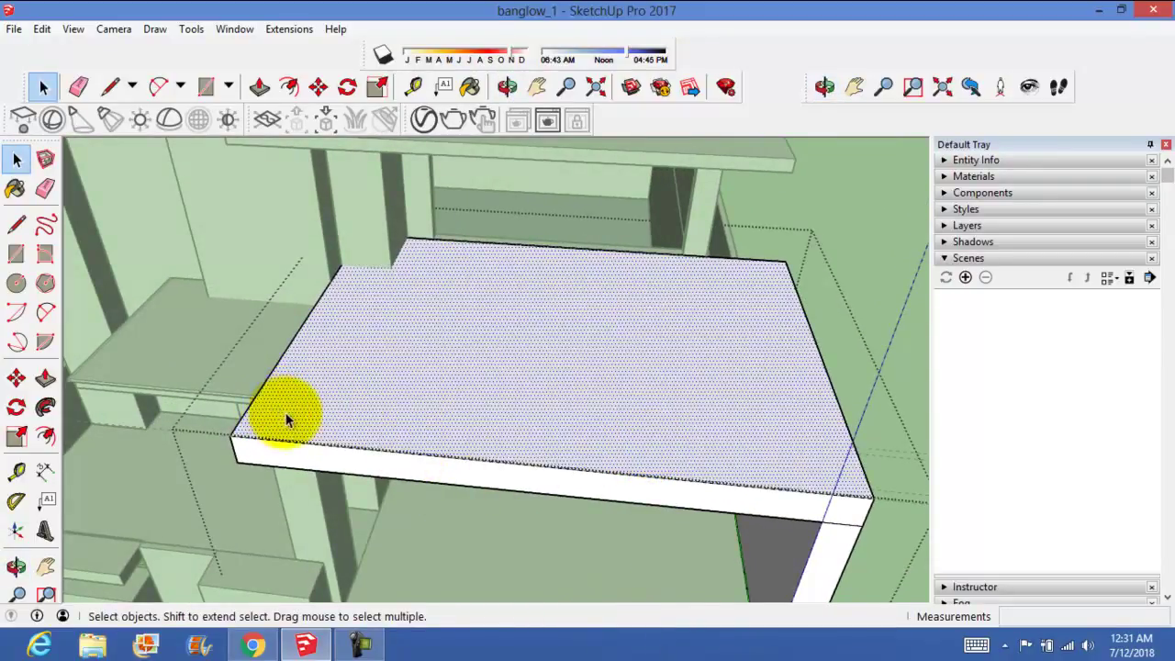
mouse_move(286, 419)
middle_down()
mouse_move(386, 394)
mouse_move(399, 362)
mouse_move(351, 385)
mouse_move(426, 329)
middle_up()
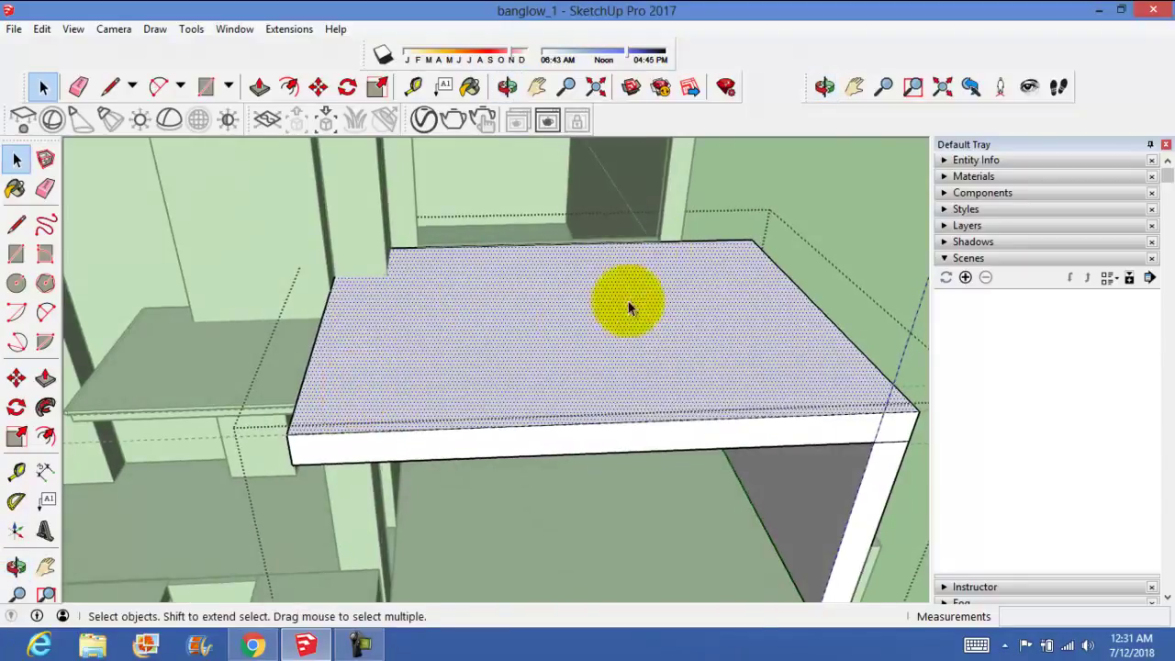
click(45, 385)
click(340, 401)
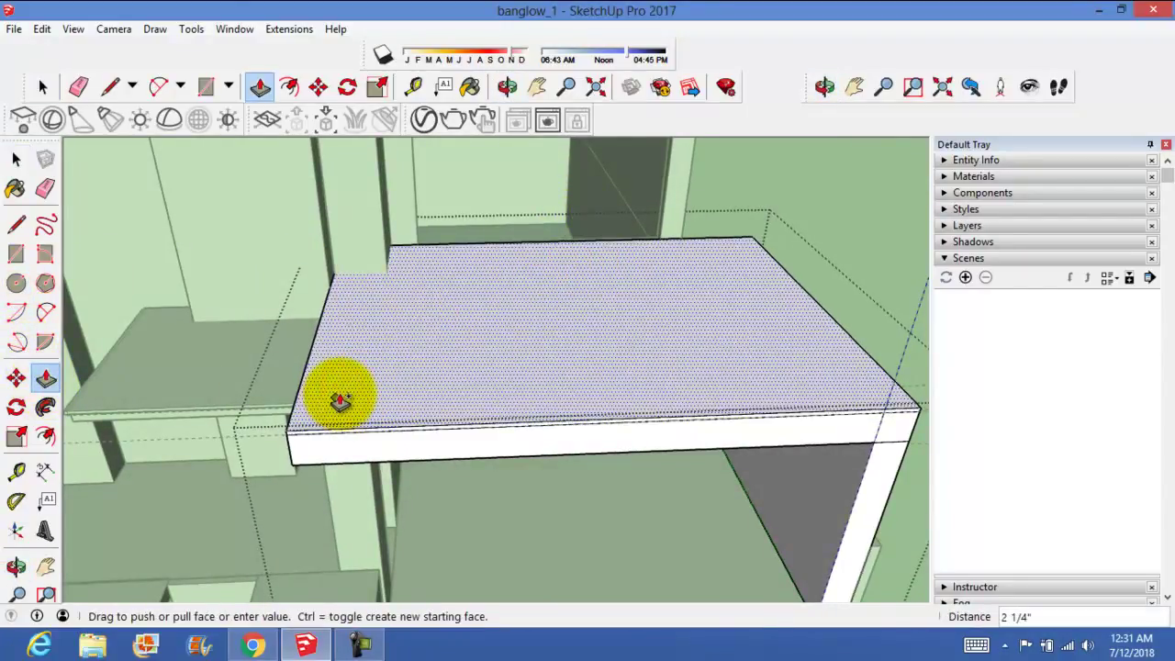
click(340, 402)
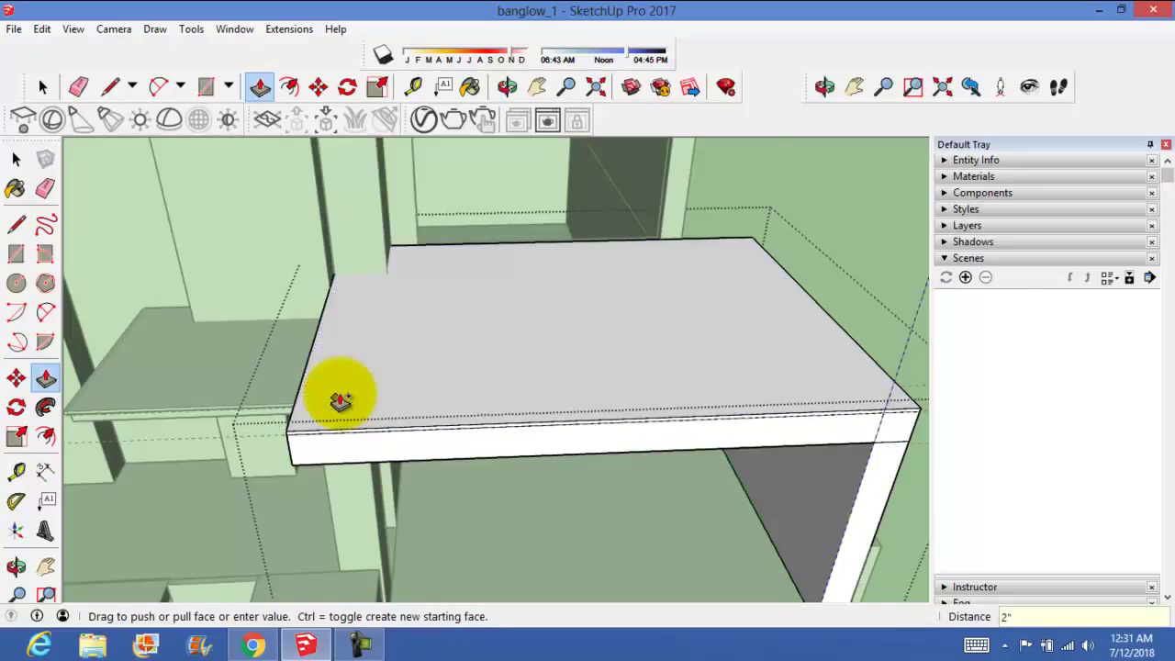
Step: Push the slab's front and side faces outward to form the edge lip
middle_drag(380, 459, 598, 446)
scroll(574, 445, up, 3)
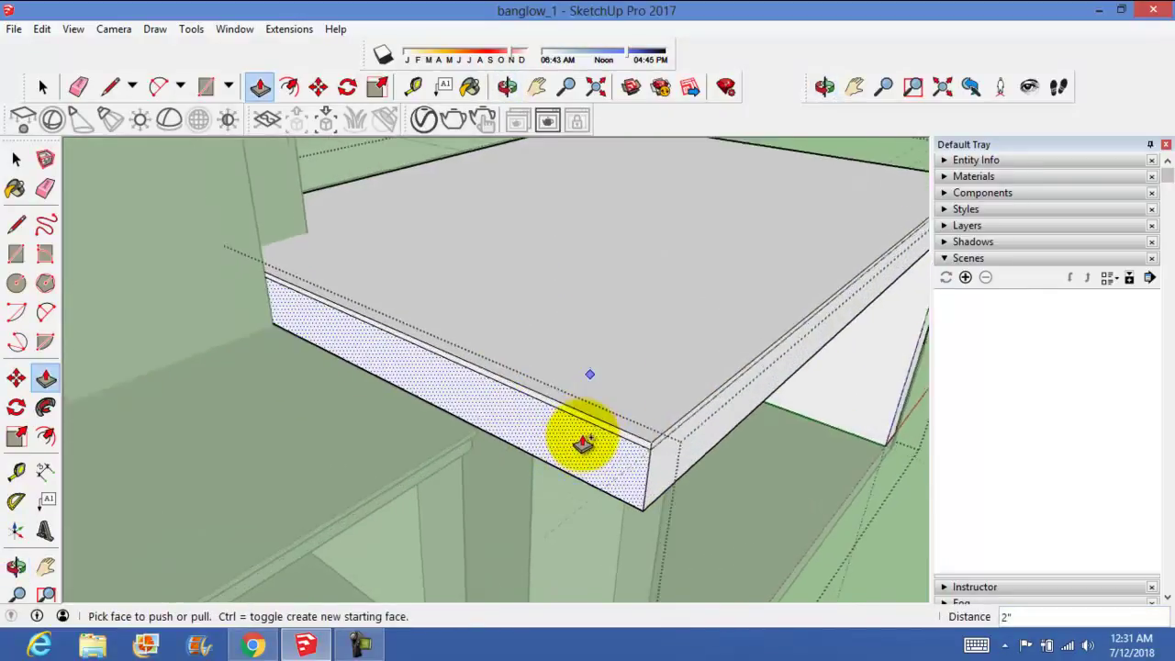
click(611, 434)
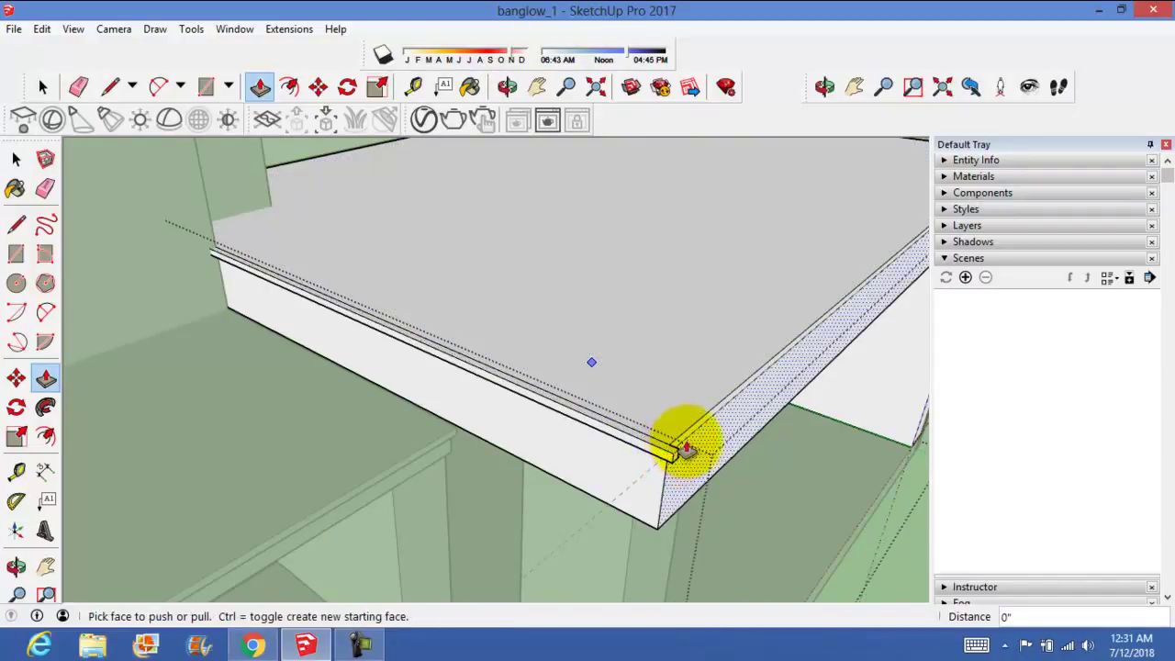
scroll(781, 442, down, 5)
middle_drag(777, 441, 310, 367)
scroll(466, 491, up, 2)
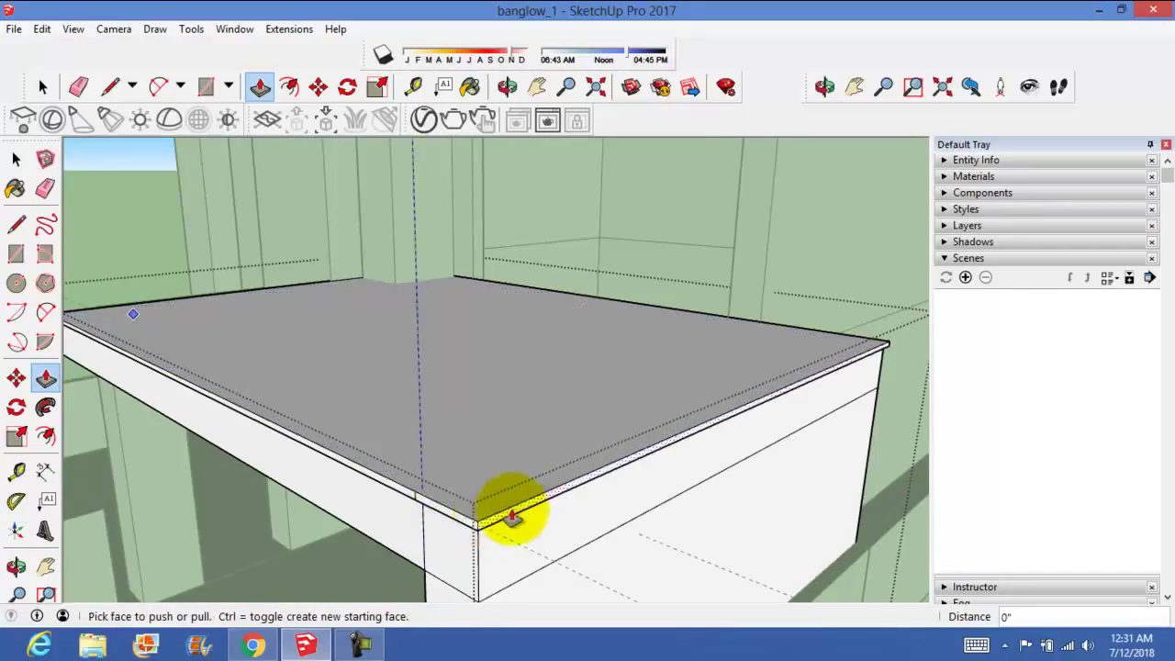
scroll(523, 510, down, 2)
scroll(530, 509, down, 2)
click(16, 158)
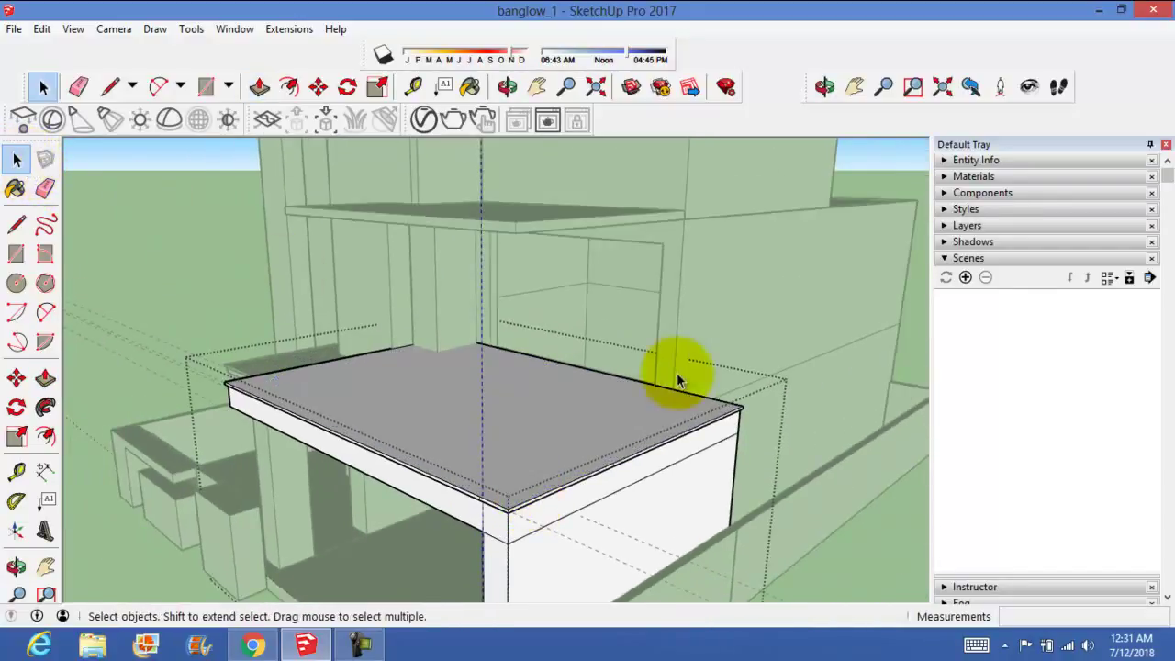
scroll(695, 390, down, 3)
mouse_move(695, 393)
middle_down()
mouse_move(821, 341)
mouse_move(781, 341)
mouse_move(706, 276)
mouse_move(604, 248)
mouse_move(611, 414)
mouse_move(625, 389)
middle_up()
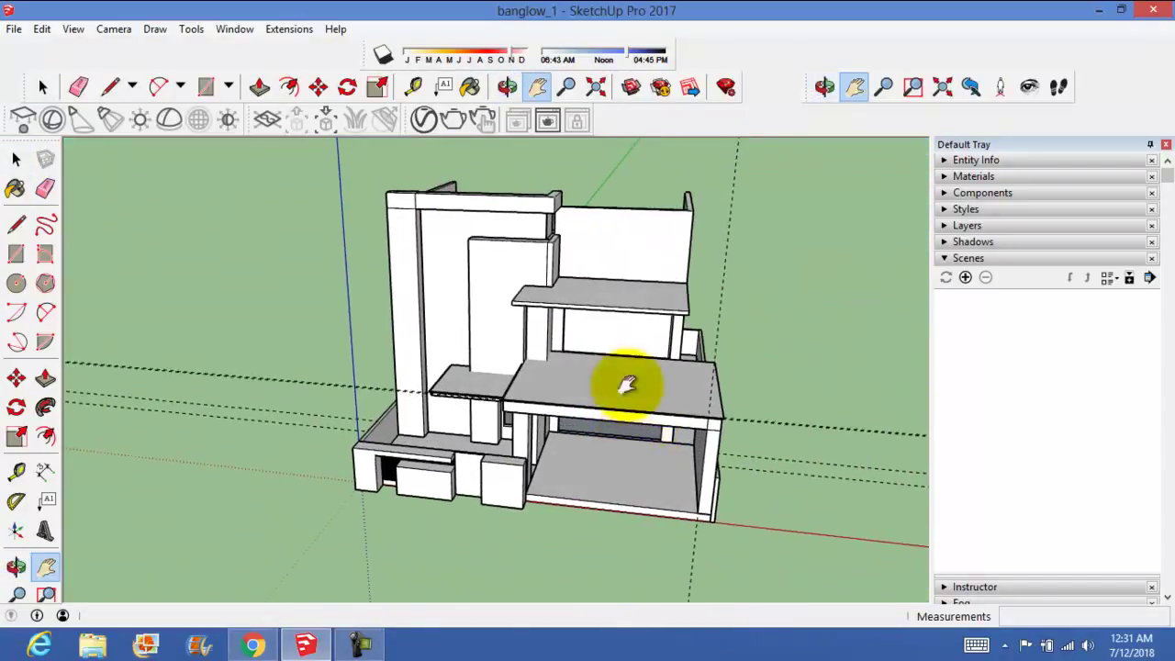
Step: Open the upper slab group and raise its top face by 2 inches with Push/Pull
scroll(621, 313, up, 4)
scroll(621, 312, down, 3)
mouse_move(701, 346)
shift+middle_down()
mouse_move(608, 412)
mouse_move(600, 355)
mouse_move(590, 433)
shift+middle_up()
scroll(595, 378, up, 2)
scroll(595, 378, up, 1)
scroll(525, 394, up, 3)
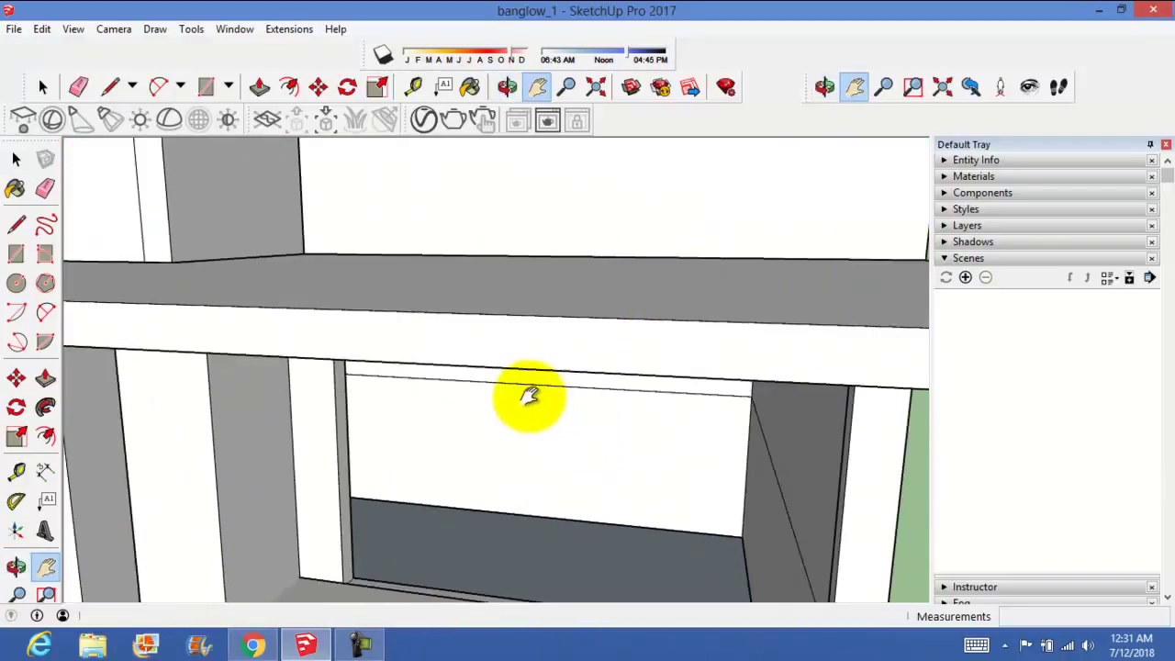
scroll(526, 397, down, 2)
scroll(526, 397, down, 2)
click(16, 158)
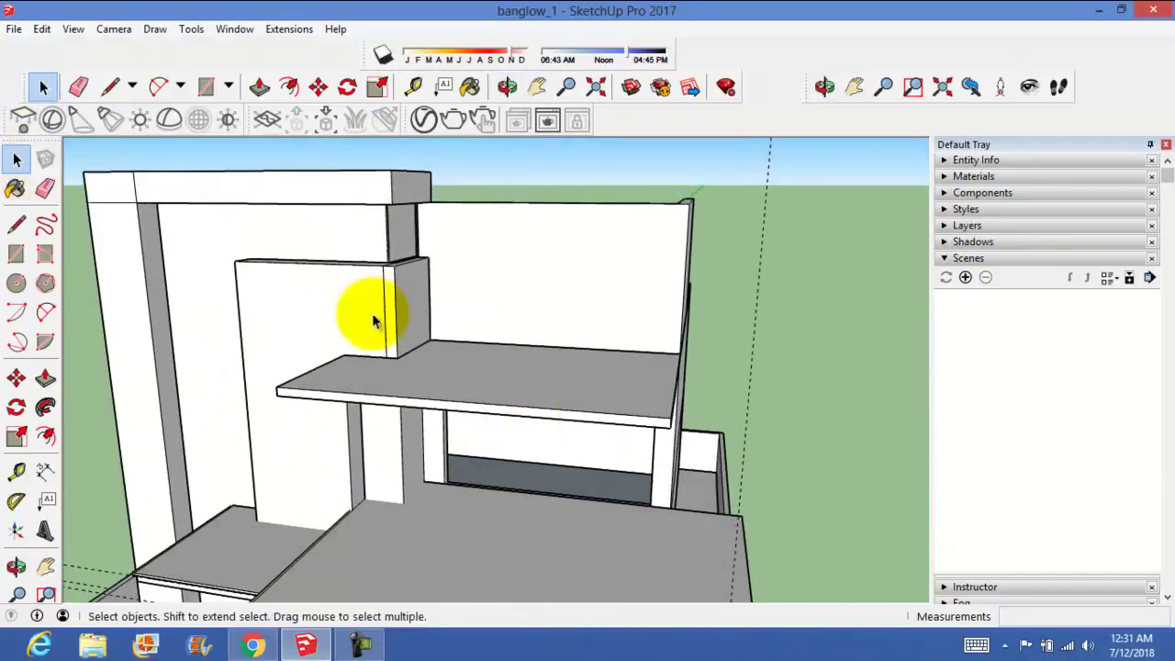
double_click(537, 407)
mouse_move(537, 406)
middle_down()
mouse_move(572, 446)
mouse_move(533, 413)
mouse_move(498, 411)
mouse_move(464, 439)
middle_up()
scroll(536, 410, up, 2)
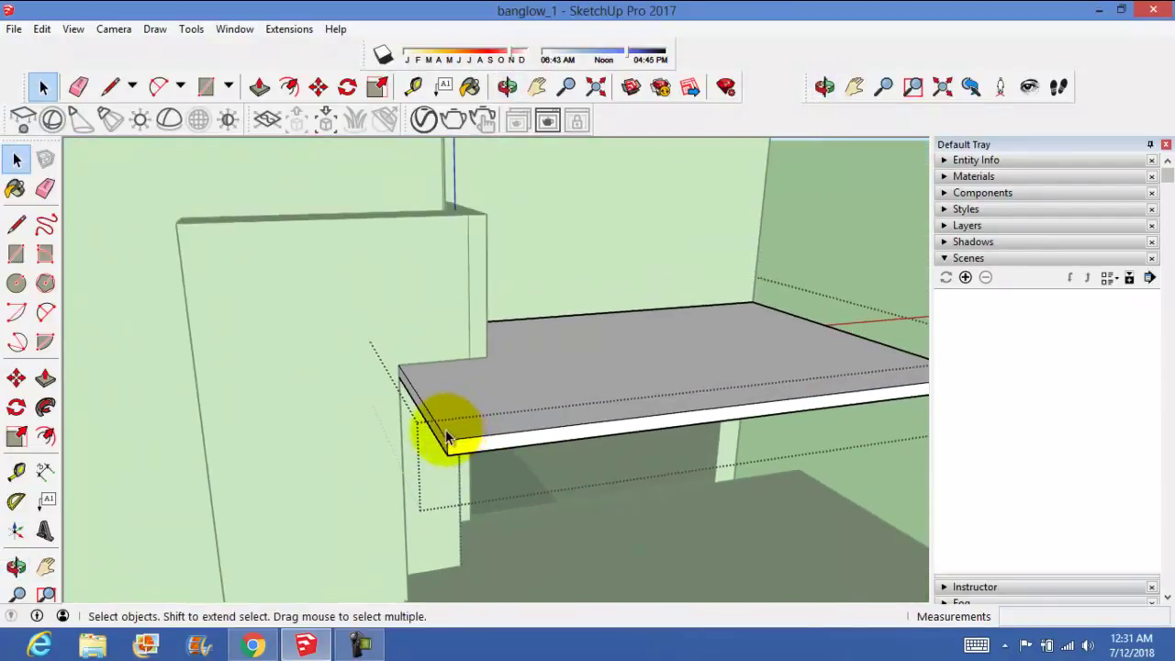
click(463, 418)
key(p)
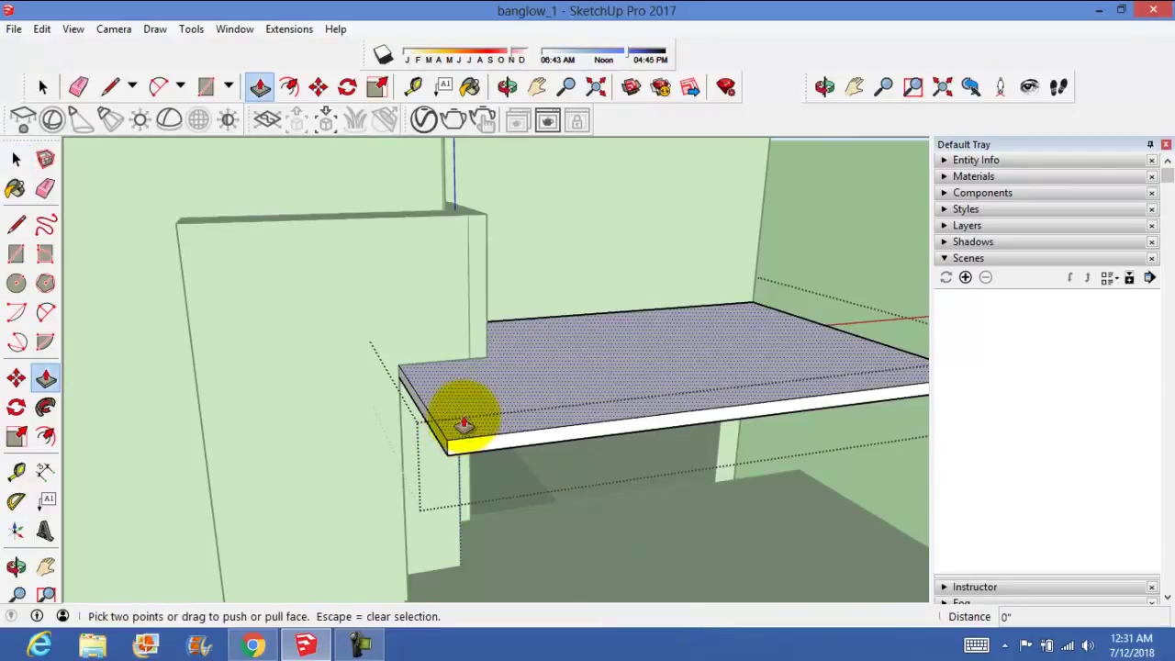
click(468, 420)
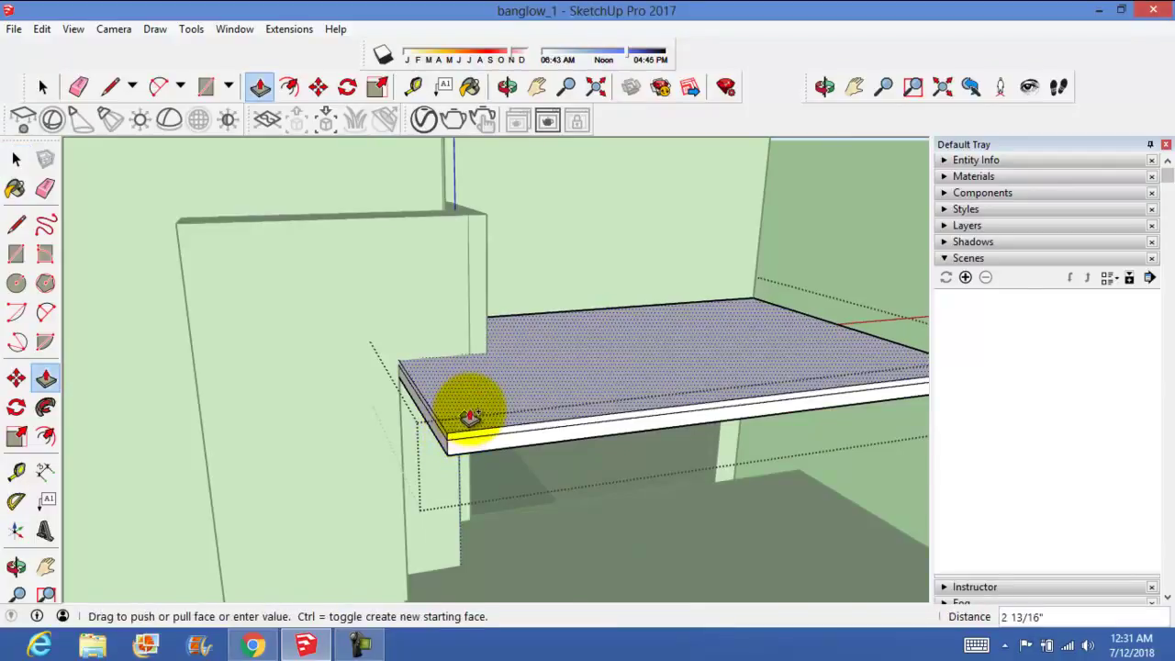
key(Return)
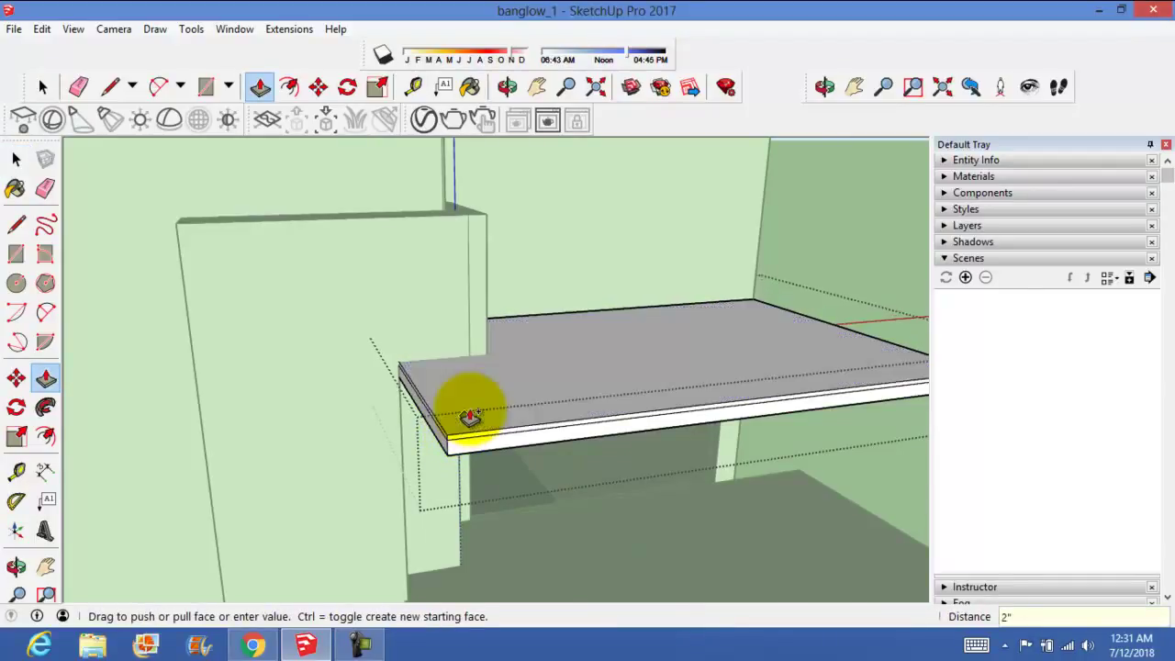
Step: Push out the slab's front edge face and extend its right end face slightly
mouse_move(481, 412)
middle_down()
mouse_move(533, 450)
mouse_move(511, 449)
middle_up()
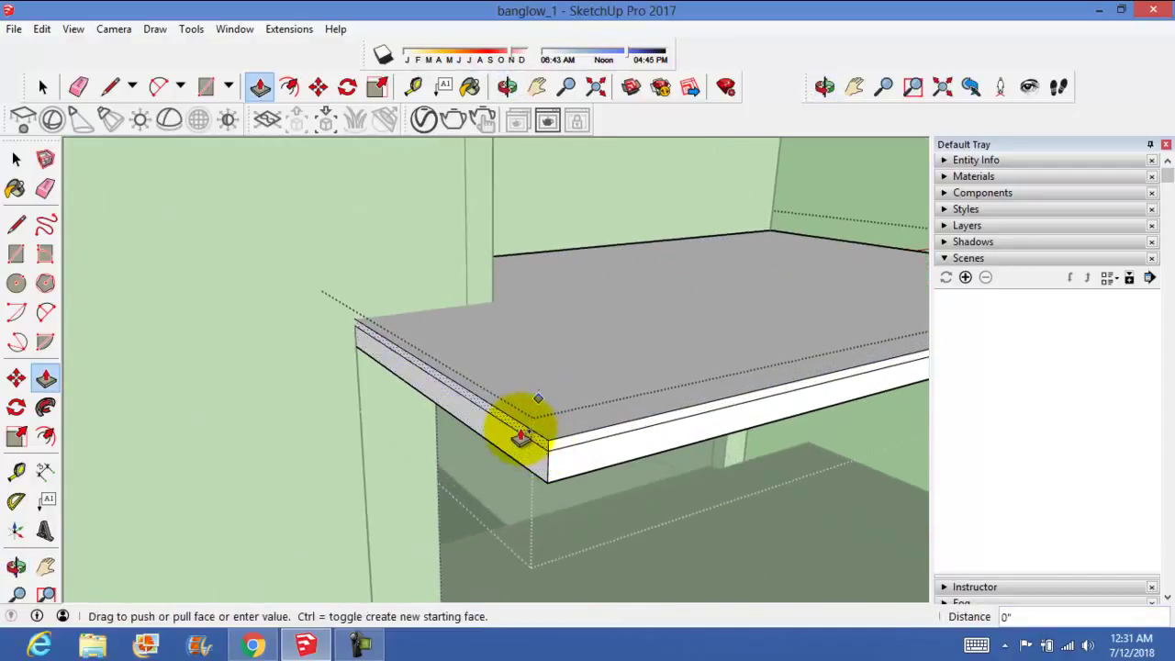
click(520, 438)
click(560, 450)
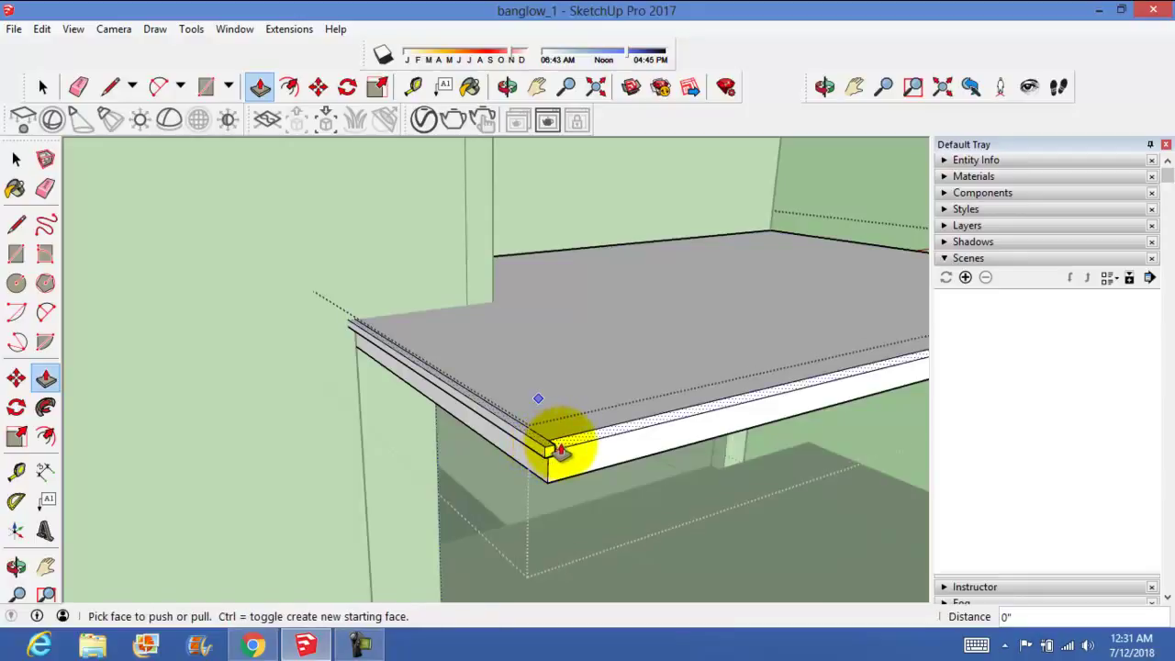
scroll(560, 450, down, 3)
mouse_move(572, 440)
middle_down()
mouse_move(615, 441)
mouse_move(420, 412)
mouse_move(428, 439)
mouse_move(590, 485)
mouse_move(675, 474)
middle_up()
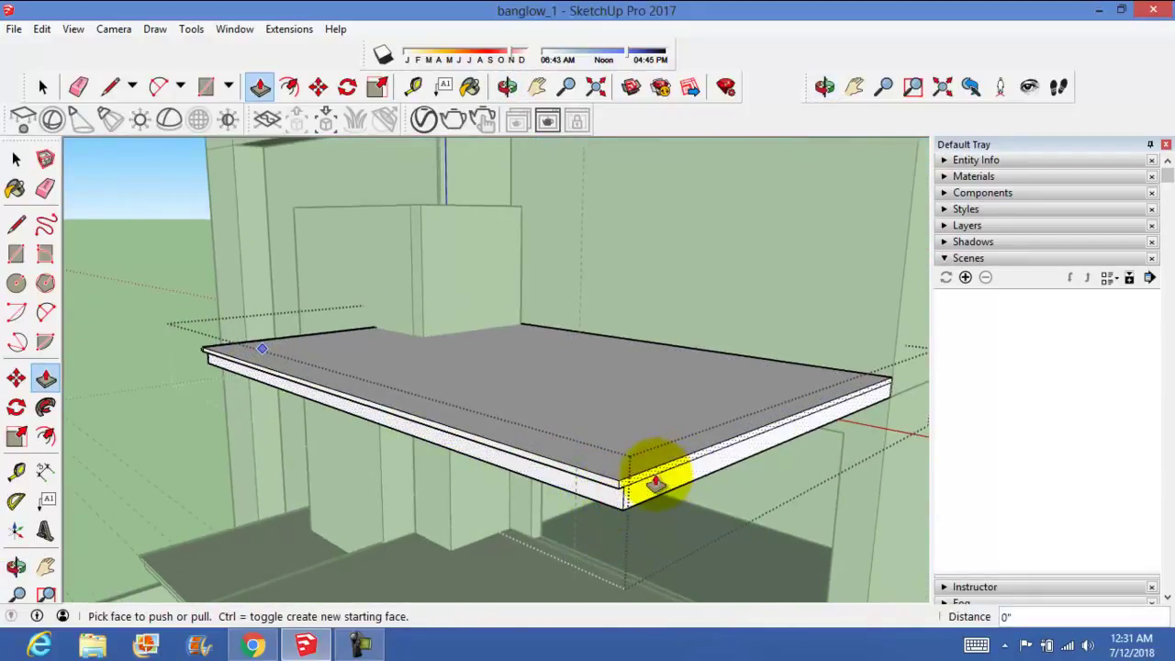
Step: Exit the slab group and view the wall and slab from the front
click(16, 159)
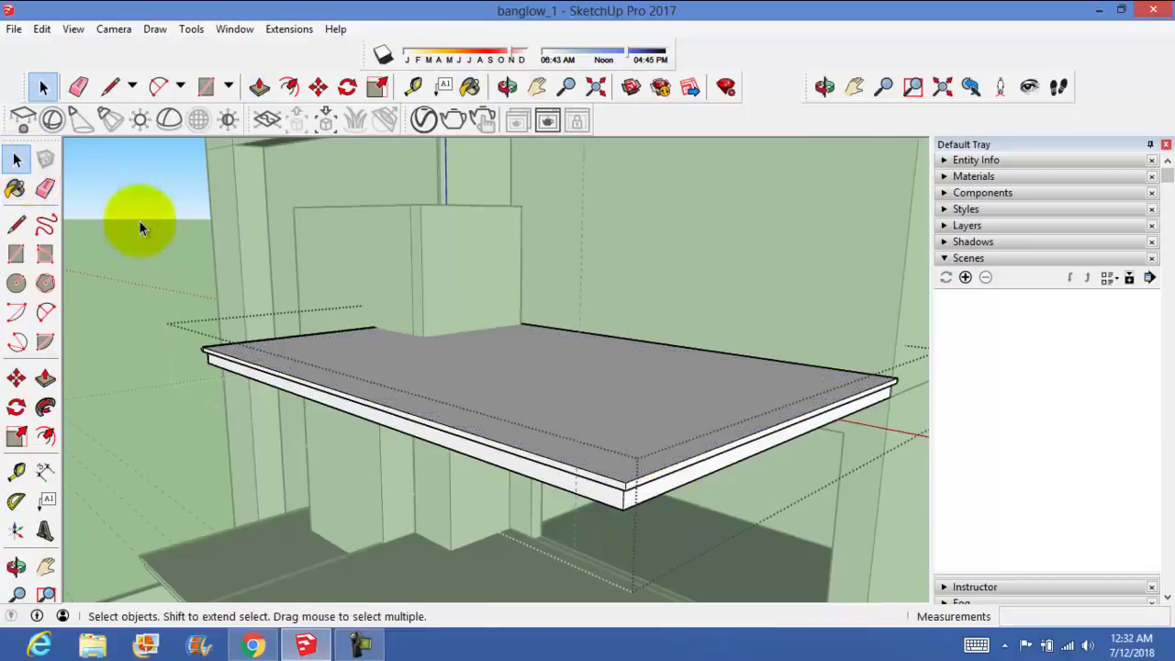
key(Escape)
scroll(567, 434, down, 3)
mouse_move(575, 428)
shift+middle_down()
mouse_move(490, 334)
mouse_move(524, 406)
mouse_move(692, 376)
mouse_move(671, 399)
mouse_move(525, 316)
mouse_move(572, 367)
shift+middle_up()
Step: Open the parapet wall group and offset its top face inward by 2 inches
scroll(478, 289, up, 2)
mouse_move(477, 288)
middle_down()
mouse_move(472, 362)
mouse_move(493, 382)
middle_up()
scroll(493, 382, up, 2)
click(16, 160)
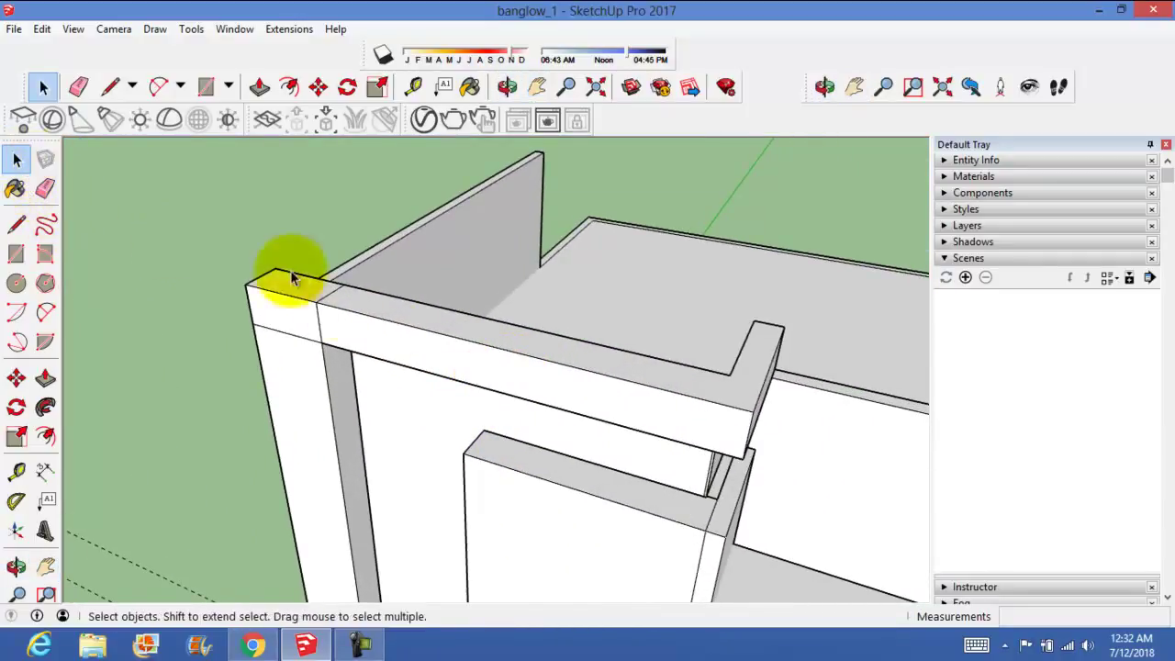
double_click(360, 317)
middle_drag(360, 317, 328, 315)
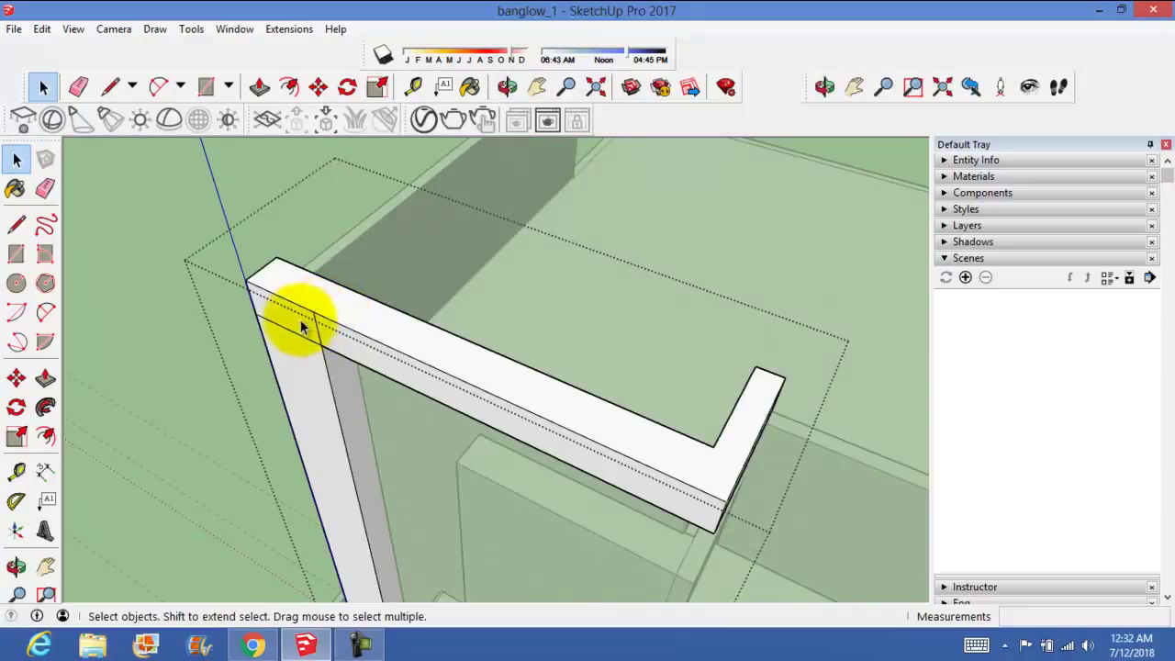
middle_drag(328, 335, 340, 326)
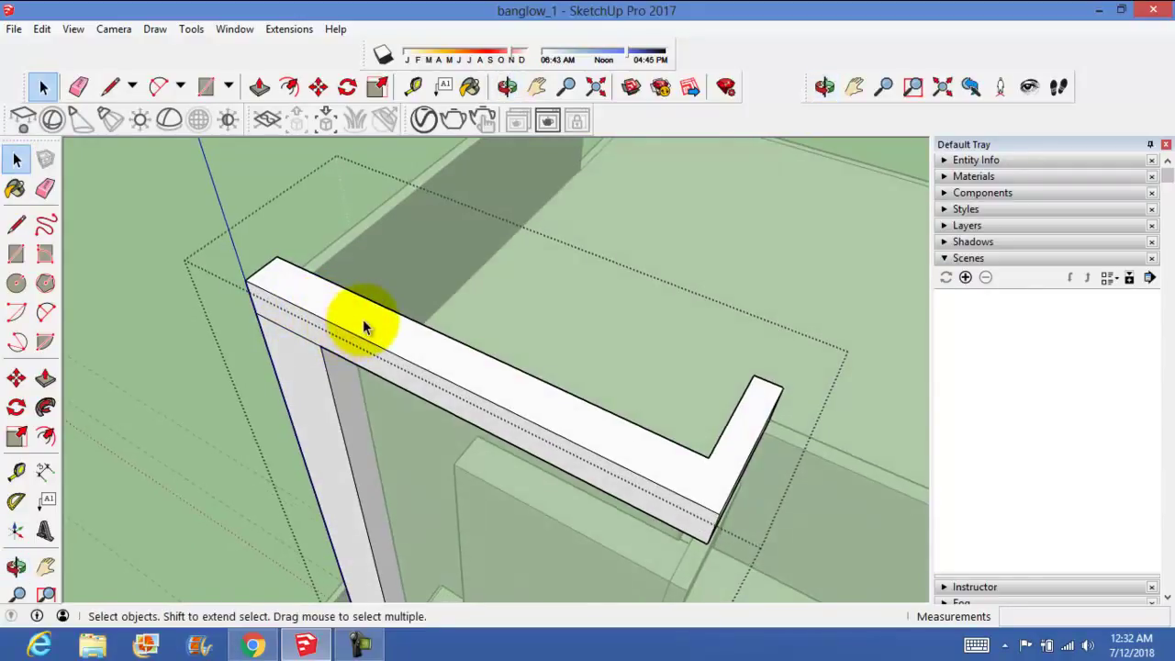
click(367, 325)
click(46, 407)
click(45, 437)
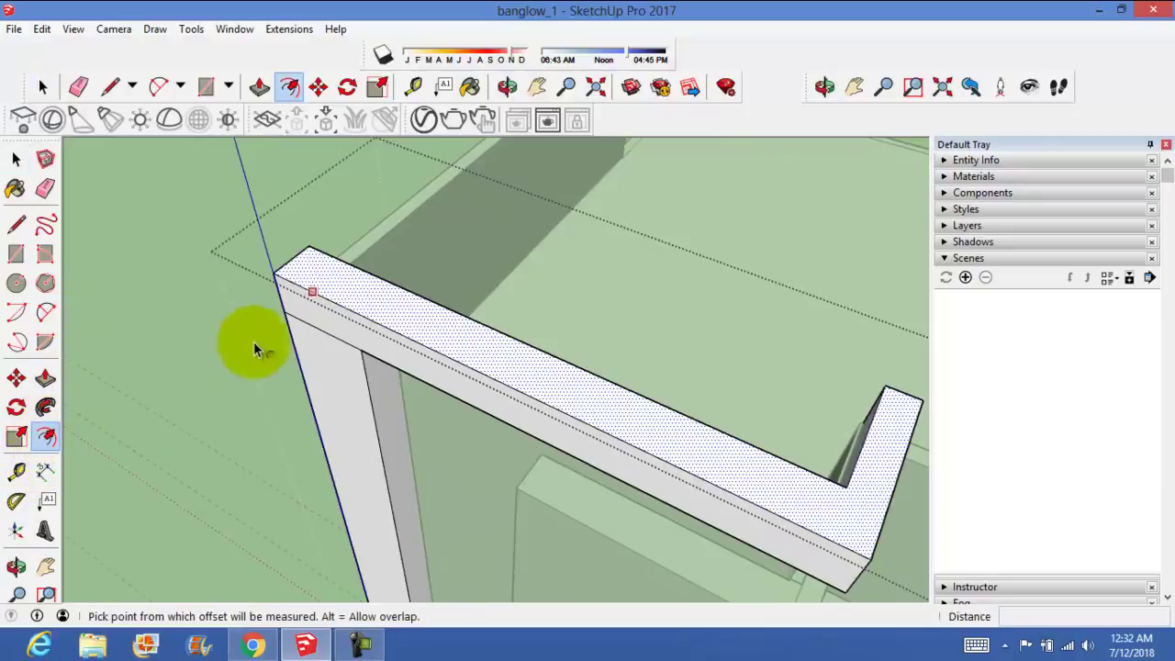
click(347, 300)
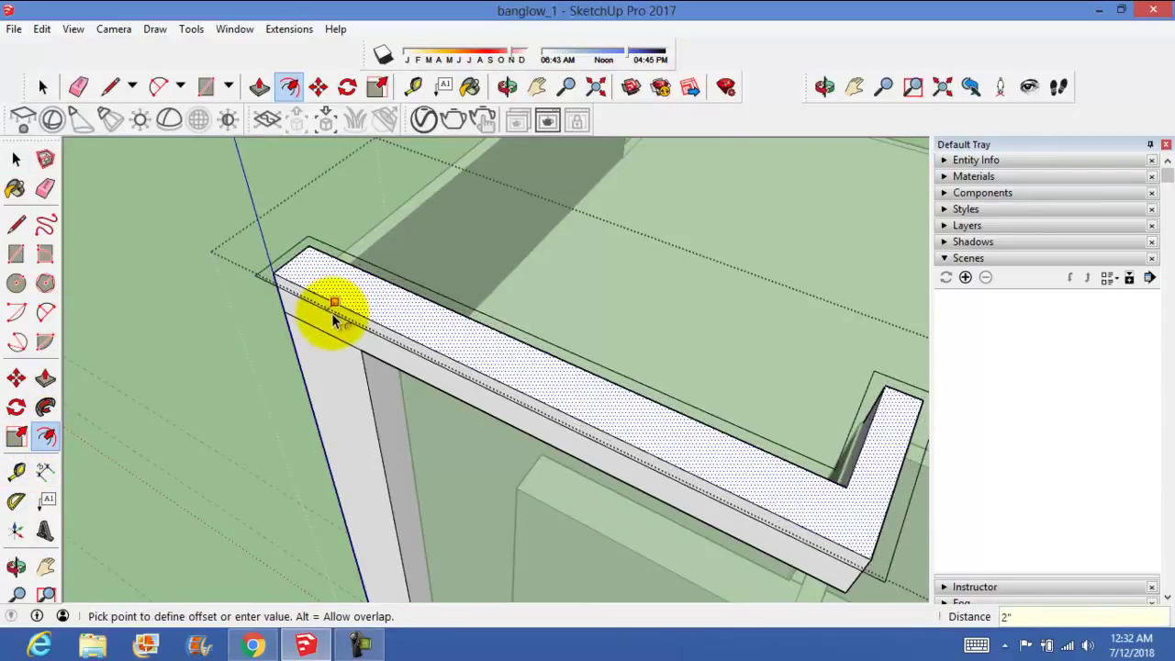
click(333, 319)
Step: Raise the parapet's thin border strip 2 inches into a coping lip
scroll(344, 322, up, 2)
scroll(386, 330, up, 2)
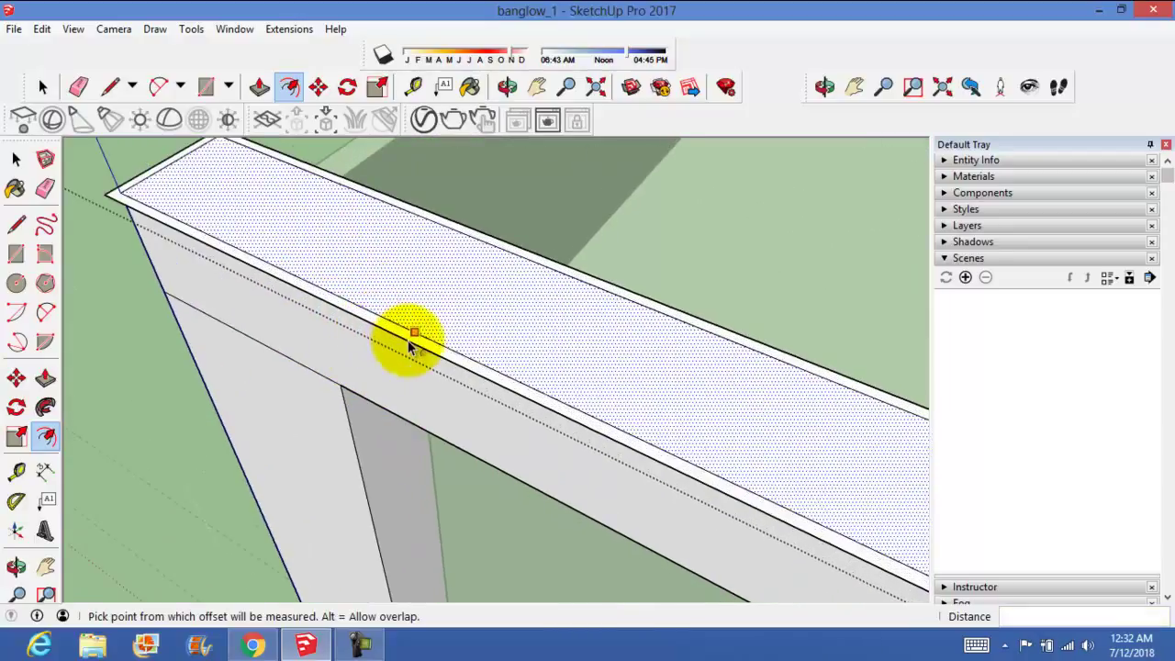
scroll(404, 340, up, 2)
click(17, 161)
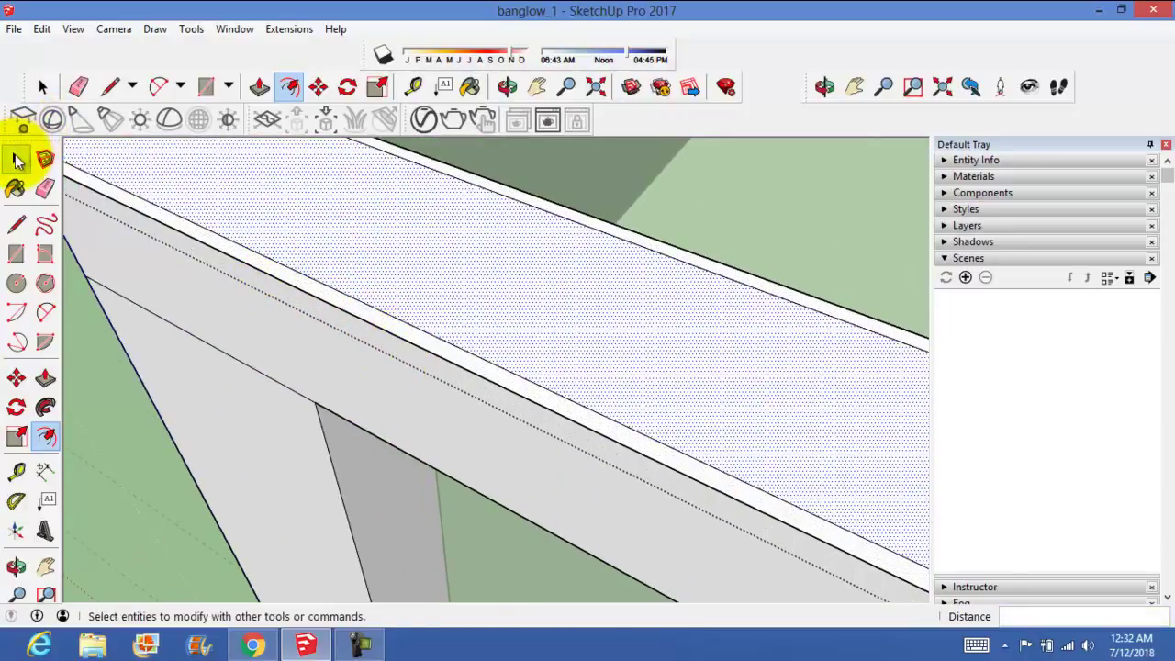
click(266, 273)
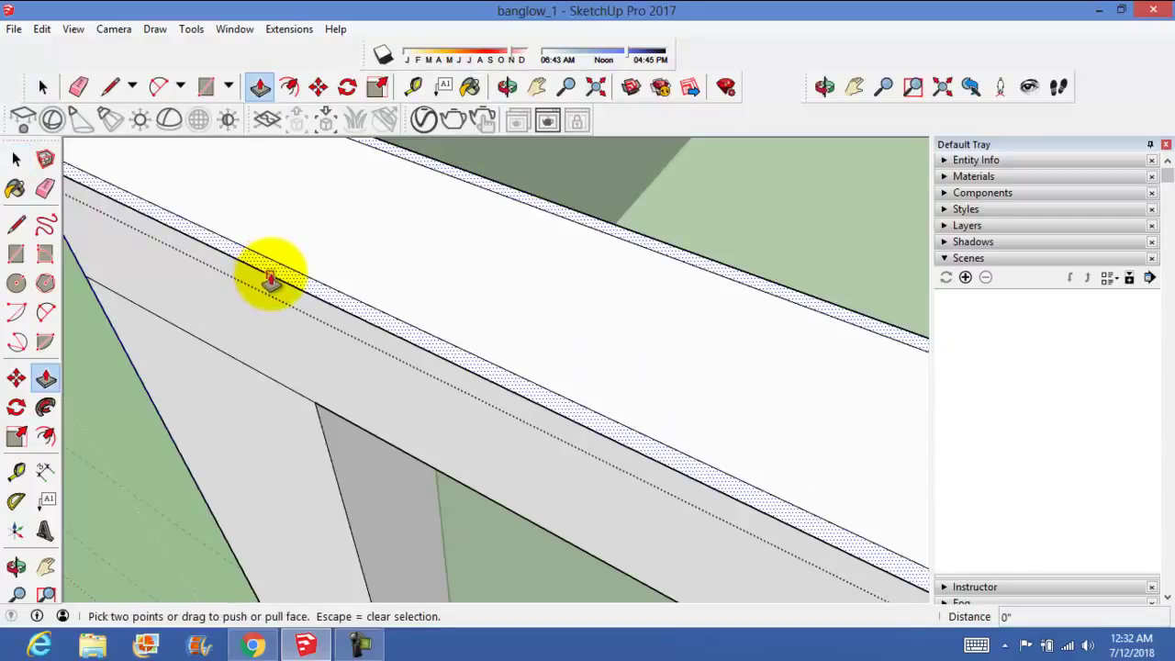
drag(272, 277, 274, 274)
text(2)
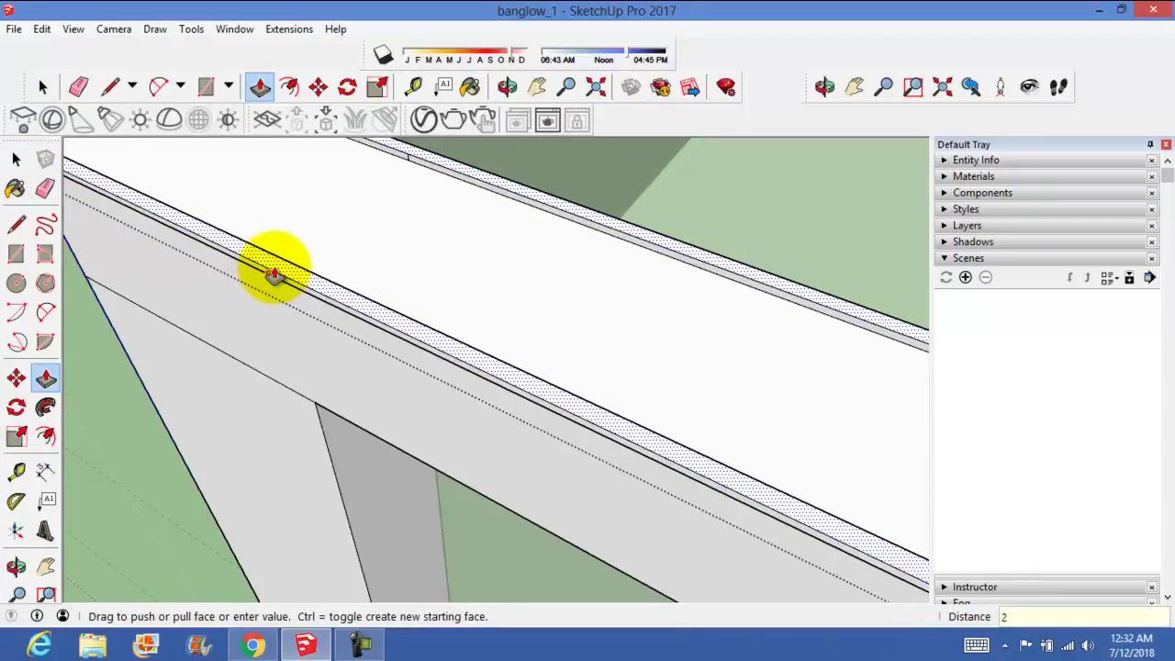
key(Return)
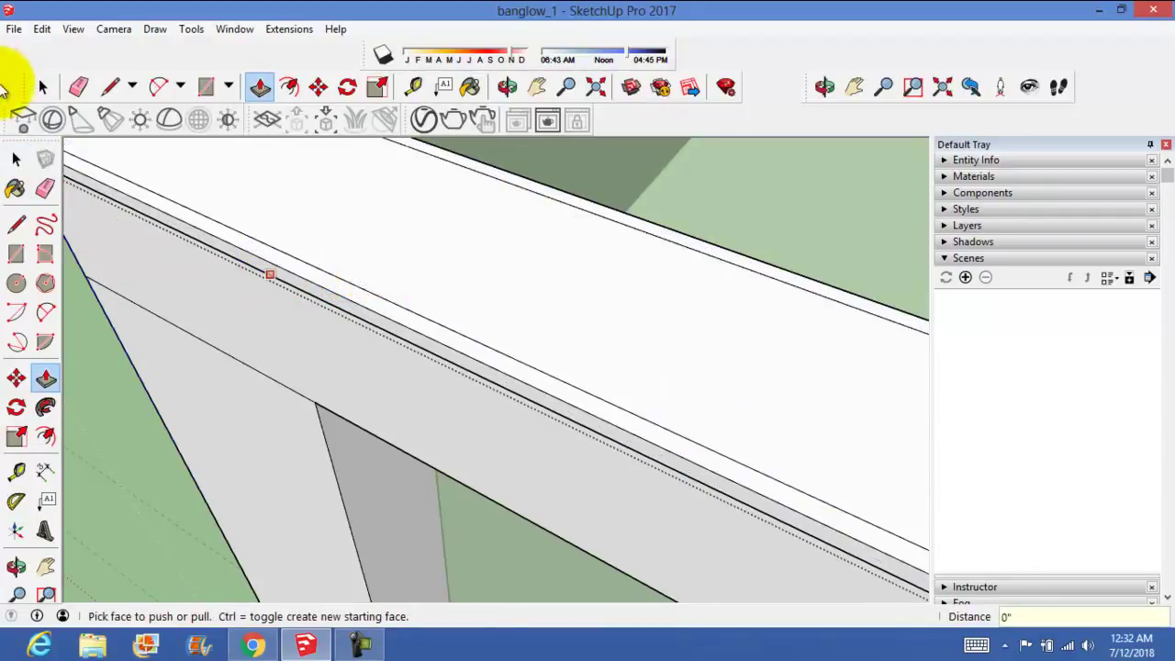
Step: Offset the narrow top of the roof's edge wall inward by 2 inches
click(16, 158)
middle_drag(333, 313, 407, 211)
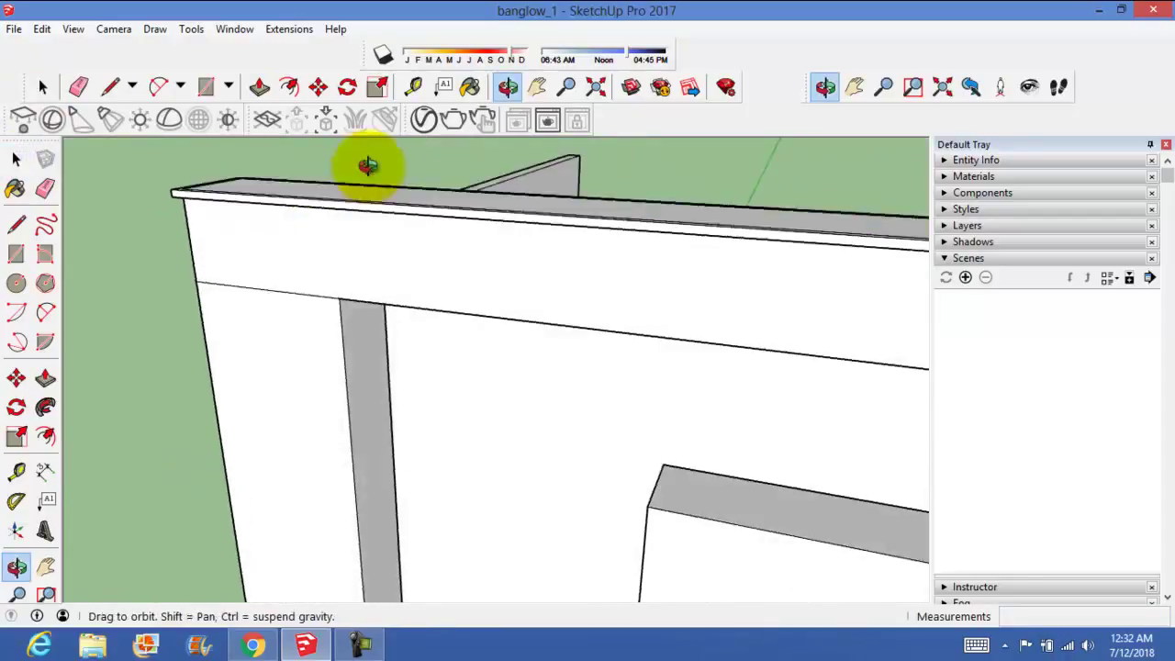
scroll(421, 240, down, 5)
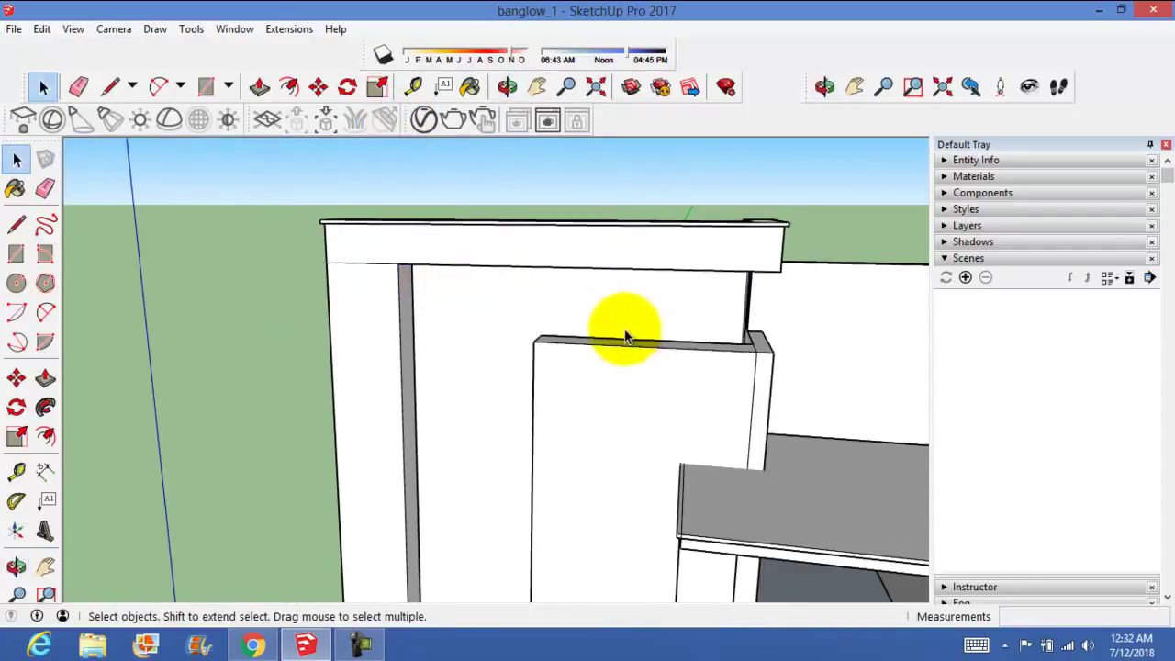
mouse_move(624, 331)
shift+middle_down()
mouse_move(420, 315)
mouse_move(634, 364)
mouse_move(593, 410)
shift+middle_up()
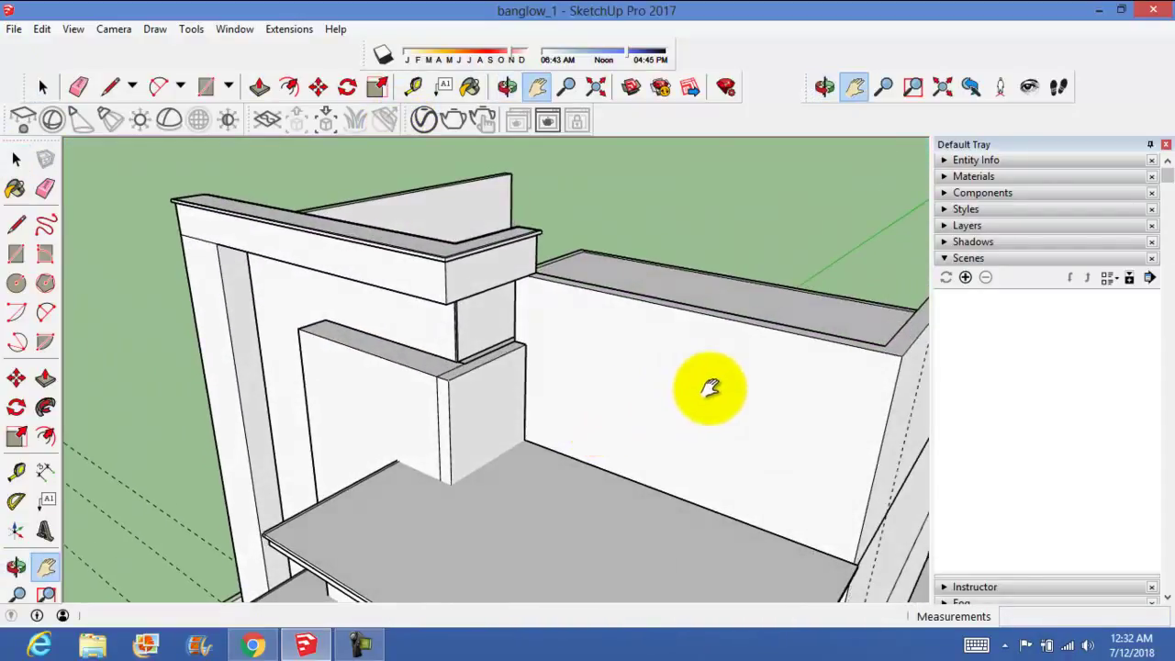
mouse_move(710, 388)
shift+middle_down()
mouse_move(614, 381)
mouse_move(687, 414)
mouse_move(561, 394)
shift+middle_up()
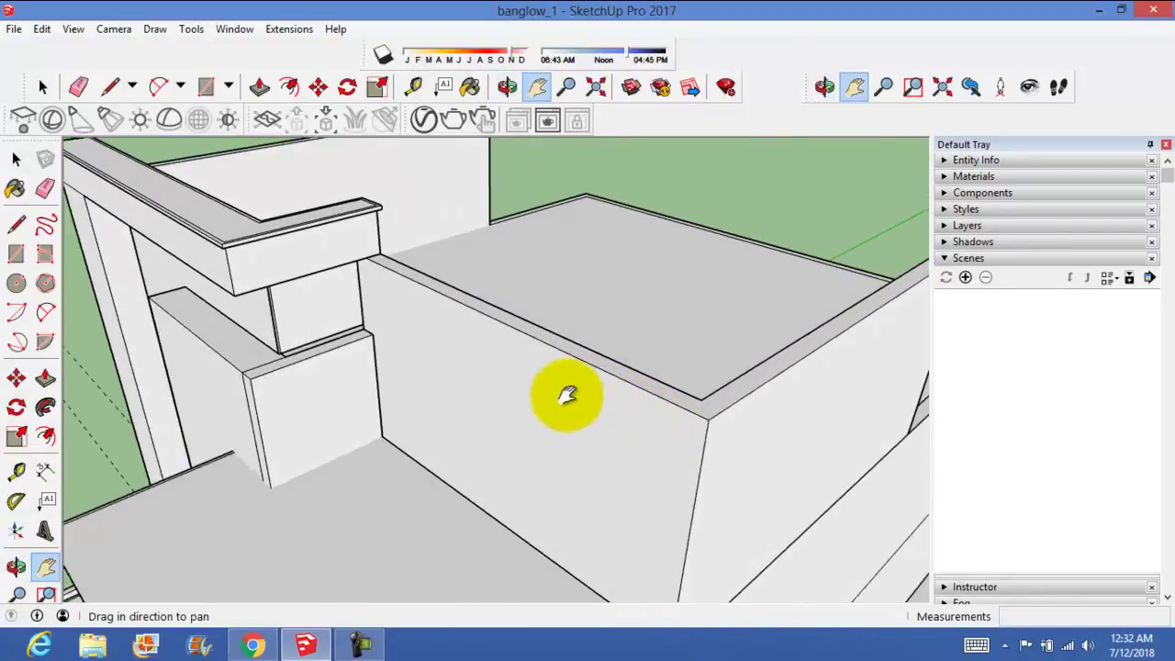
click(30, 152)
middle_drag(441, 307, 436, 329)
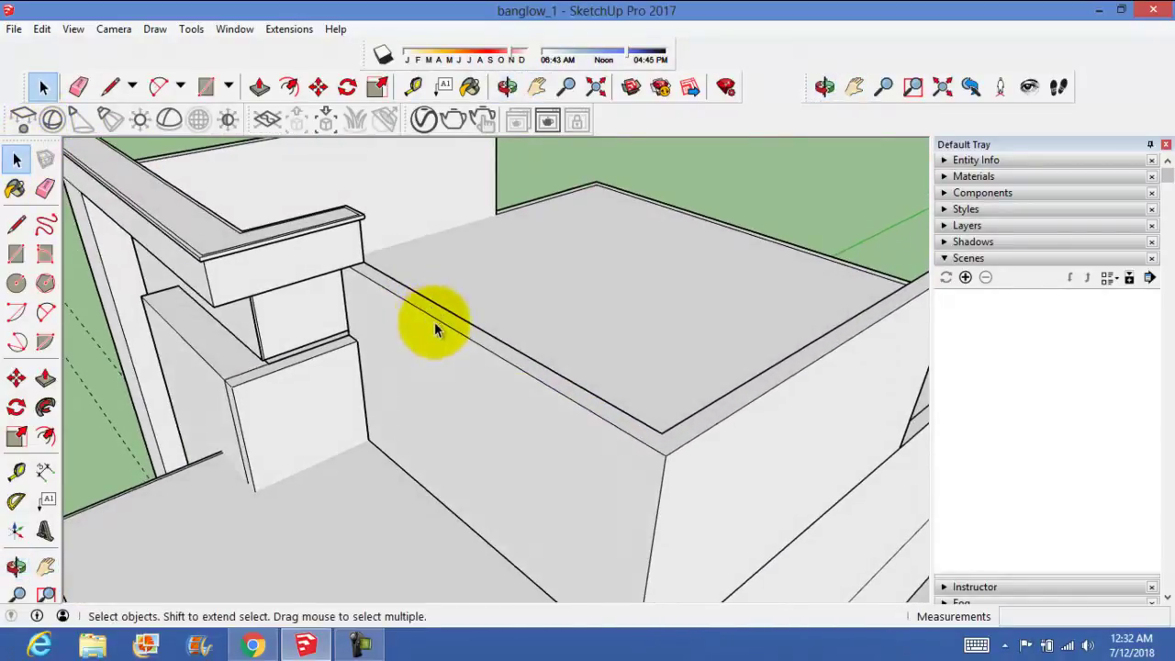
scroll(450, 329, up, 2)
scroll(467, 355, up, 1)
scroll(460, 379, up, 2)
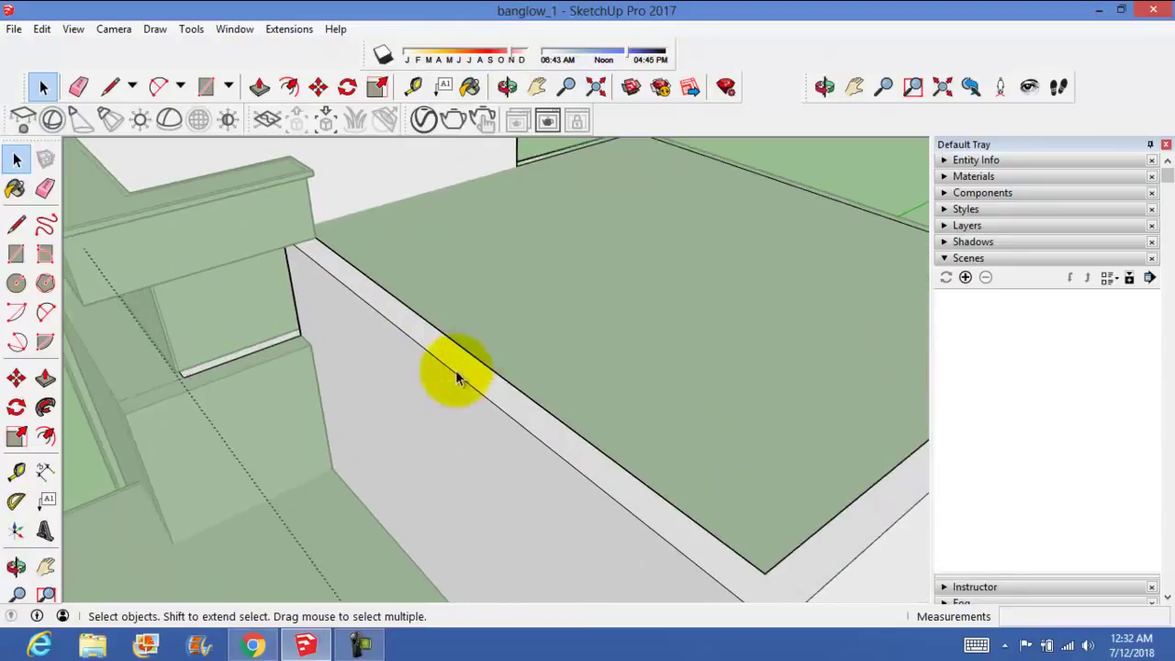
click(463, 384)
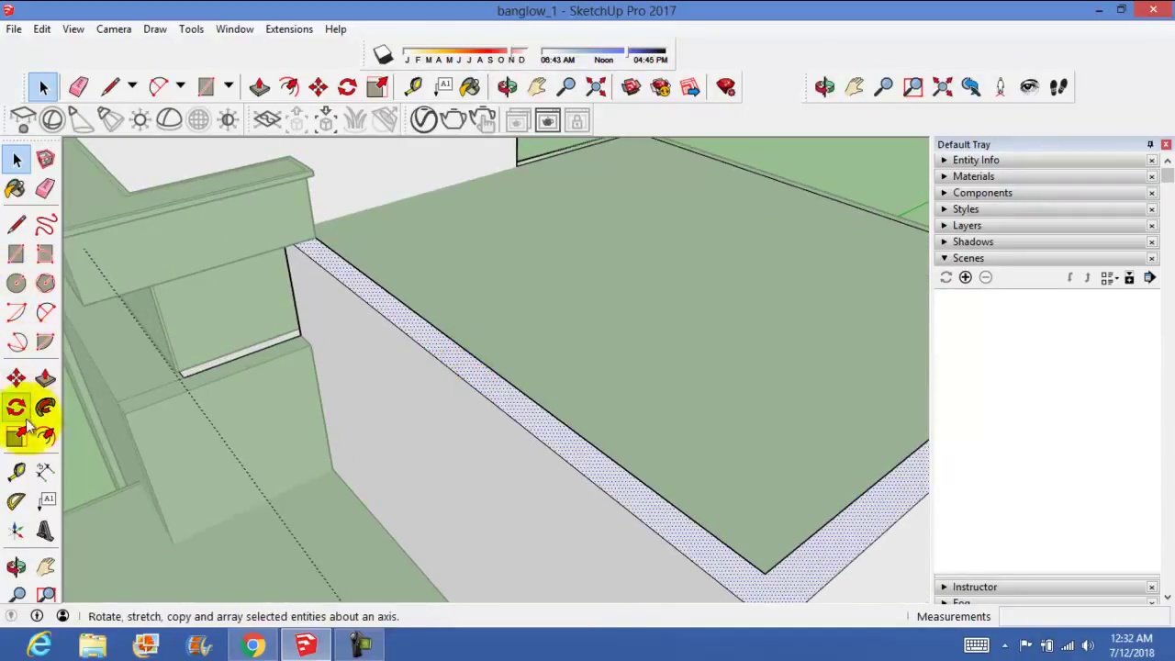
click(47, 439)
text(2")
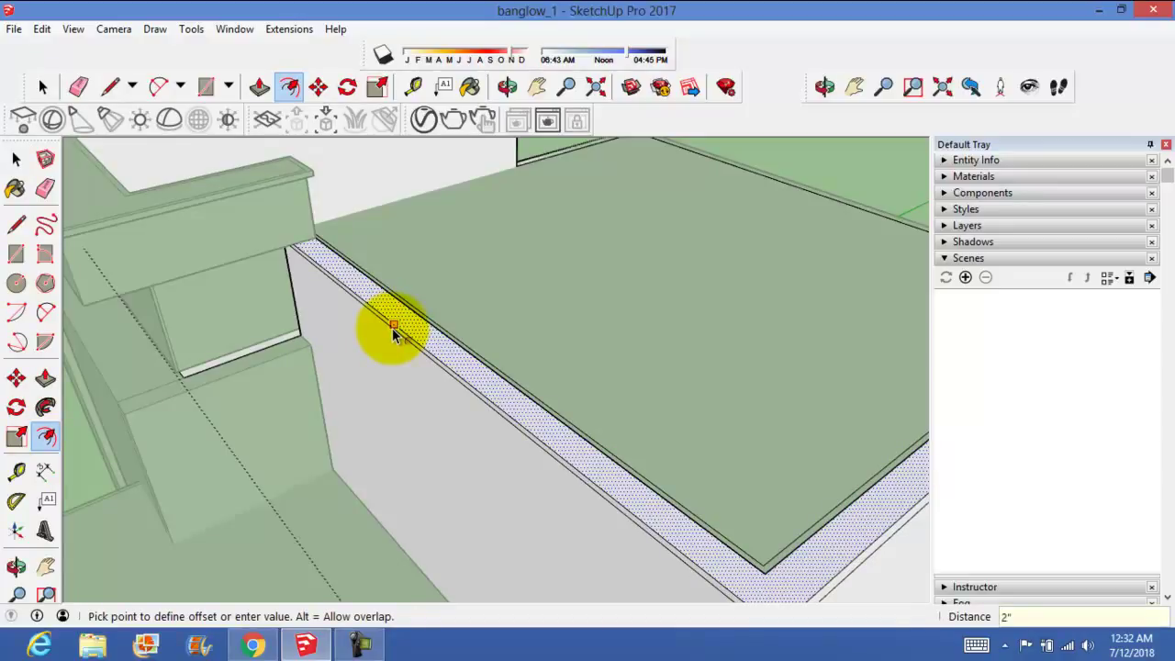
key(Return)
Step: Push/Pull the roof edge's outer border strip up 2 inches as a coping
scroll(433, 376, up, 5)
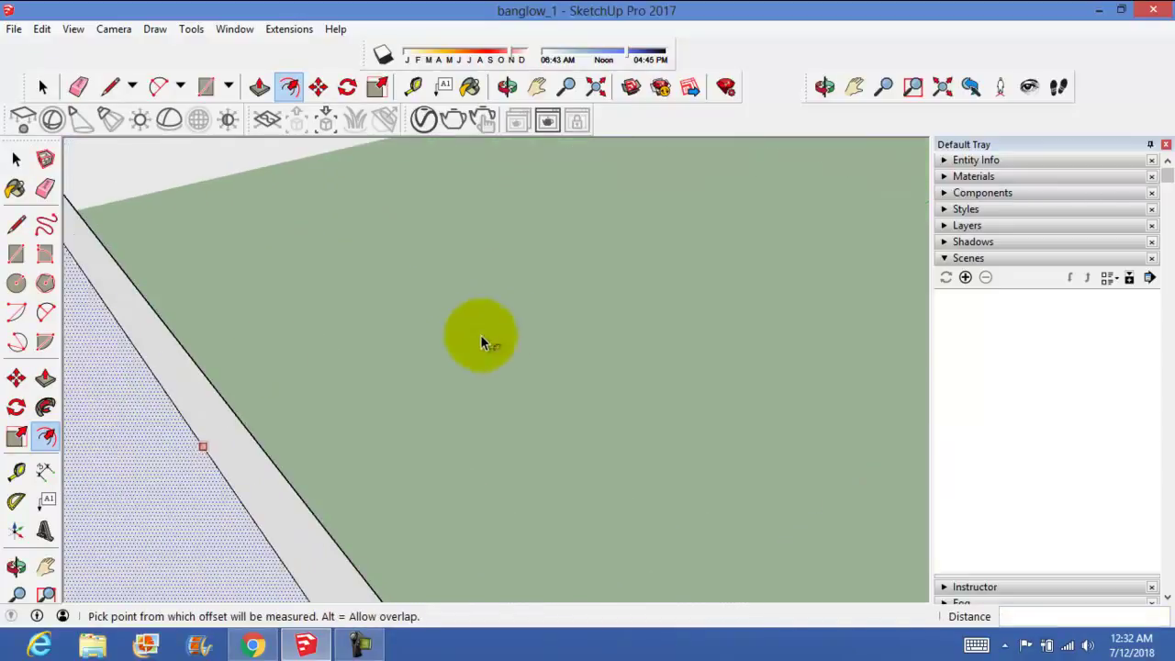
scroll(224, 388, down, 3)
click(46, 378)
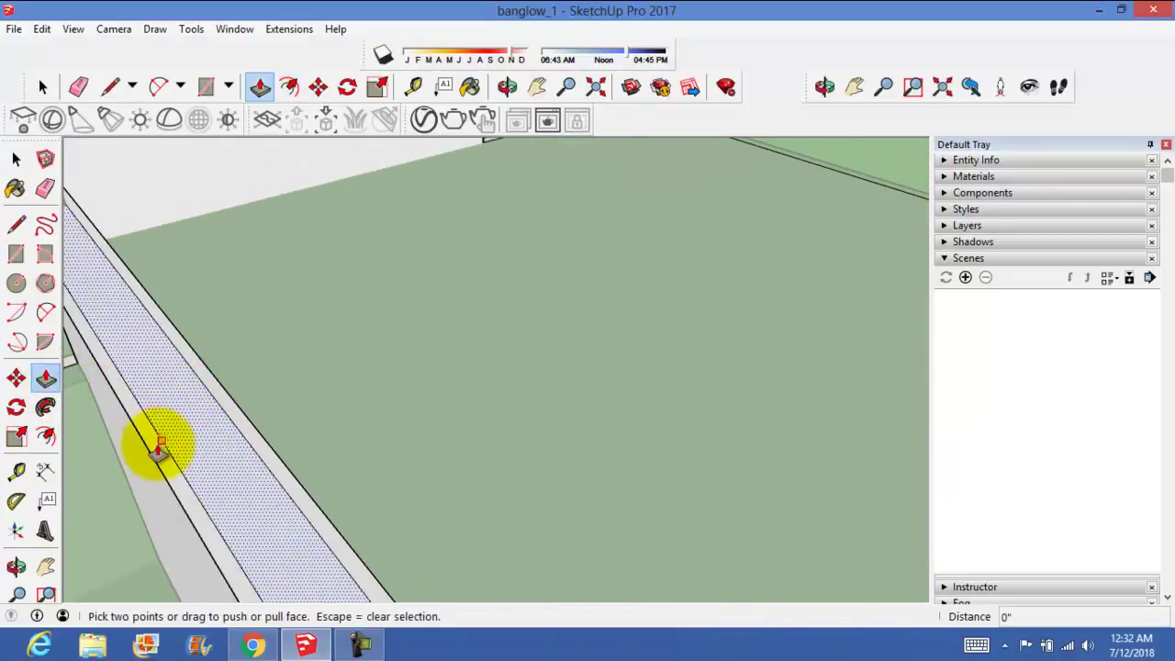
click(159, 448)
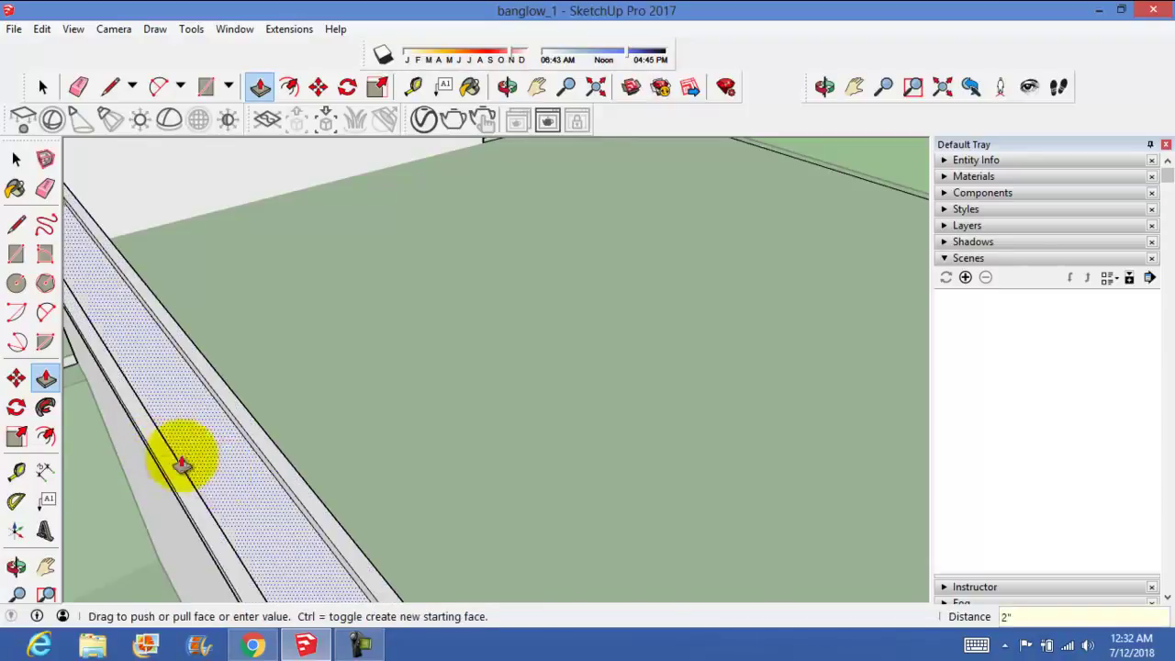
key(Return)
click(15, 158)
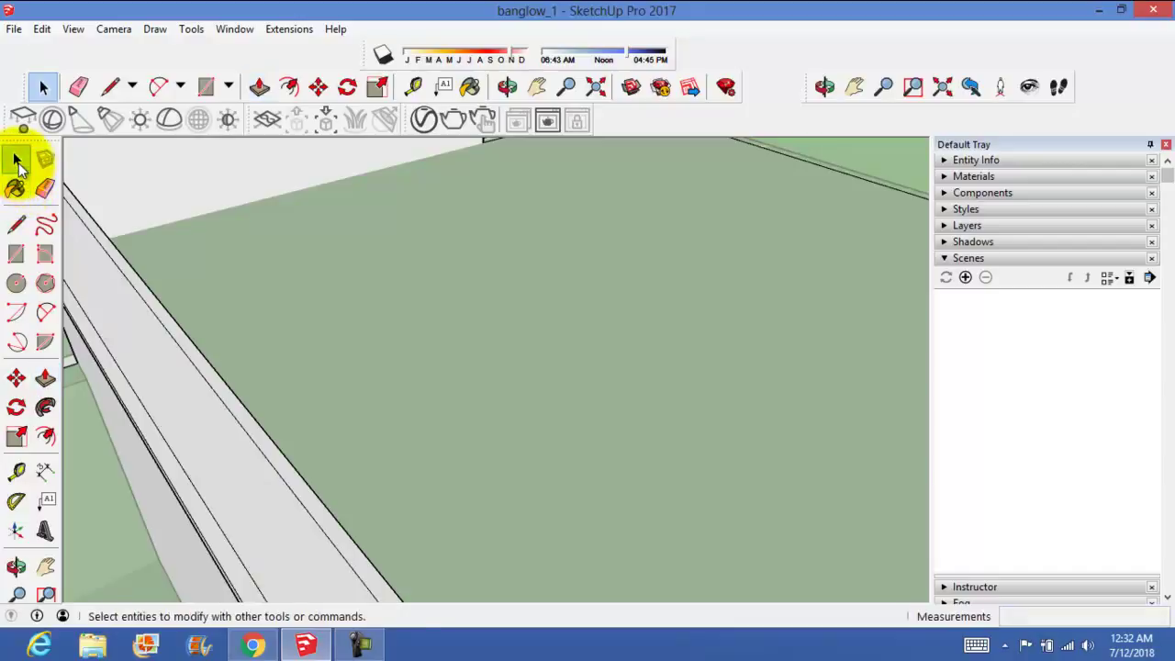
scroll(320, 441, down, 5)
scroll(355, 496, down, 2)
mouse_move(356, 496)
middle_down()
mouse_move(490, 331)
mouse_move(493, 374)
mouse_move(569, 367)
mouse_move(558, 365)
mouse_move(562, 321)
mouse_move(606, 262)
middle_up()
scroll(569, 324, down, 2)
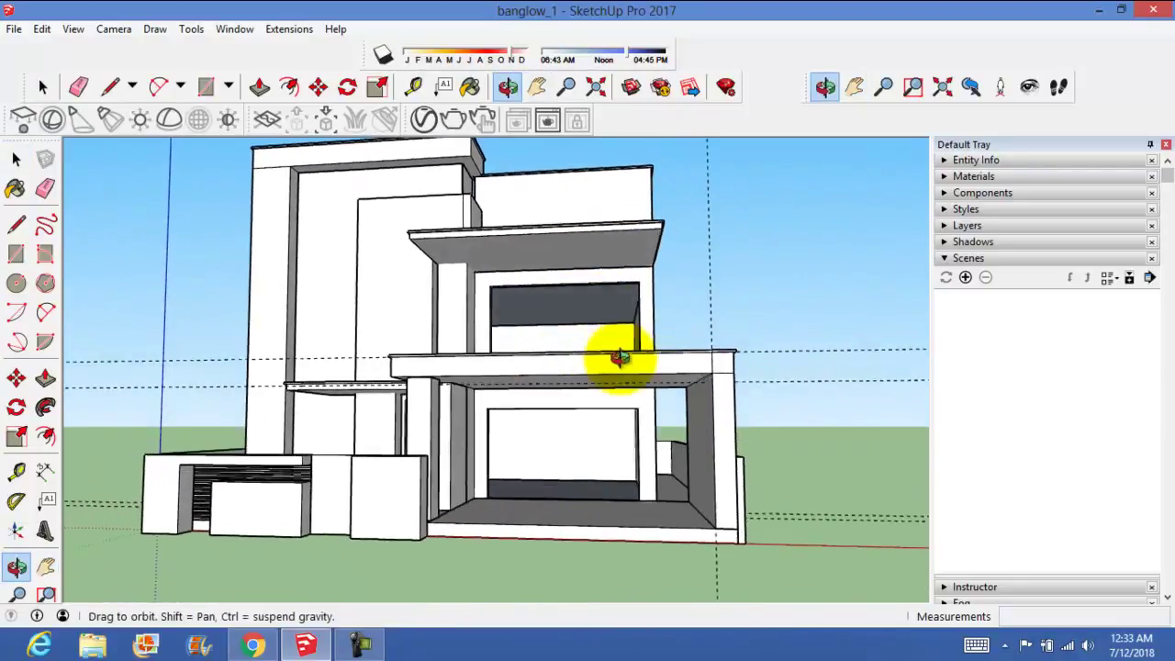
mouse_move(590, 352)
mouse_down()
mouse_move(630, 355)
mouse_move(668, 393)
mouse_move(677, 341)
mouse_move(670, 381)
mouse_move(637, 359)
mouse_move(630, 388)
mouse_move(651, 383)
mouse_move(627, 406)
mouse_move(612, 480)
mouse_move(609, 384)
mouse_up()
mouse_move(609, 384)
middle_down()
mouse_move(569, 483)
mouse_move(596, 446)
mouse_move(601, 467)
mouse_move(585, 484)
mouse_move(572, 467)
middle_up()
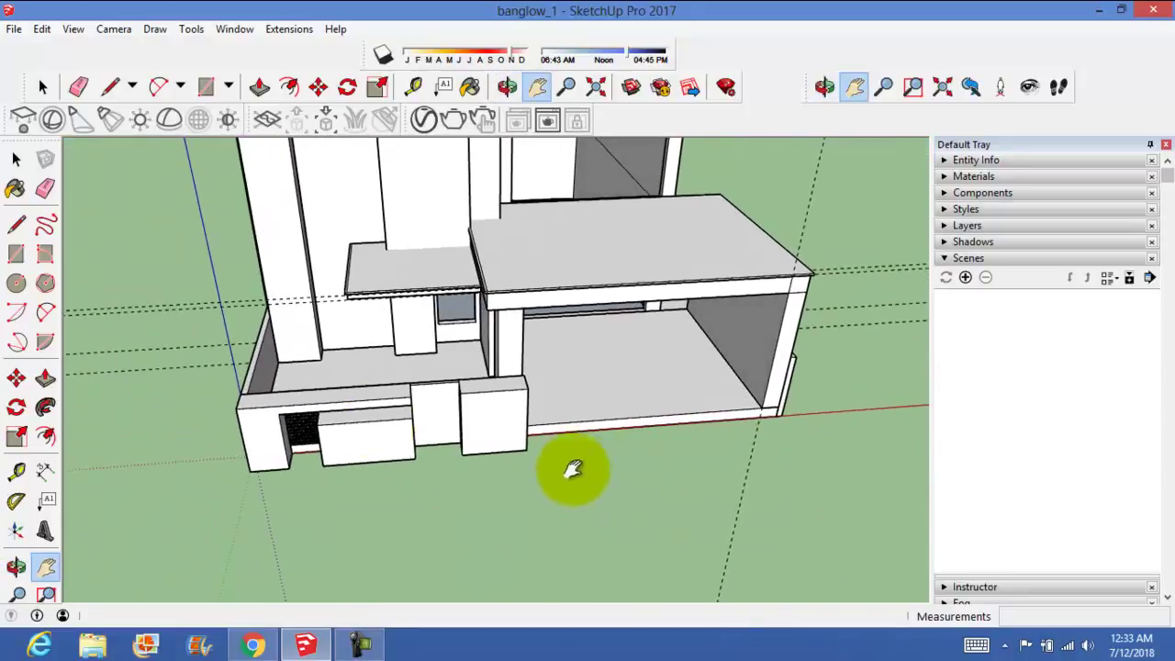
mouse_move(629, 494)
middle_down()
mouse_move(563, 497)
mouse_move(563, 449)
mouse_move(538, 465)
mouse_move(637, 446)
mouse_move(414, 404)
mouse_move(472, 412)
mouse_move(475, 460)
mouse_move(531, 447)
middle_up()
click(564, 445)
scroll(531, 447, down, 3)
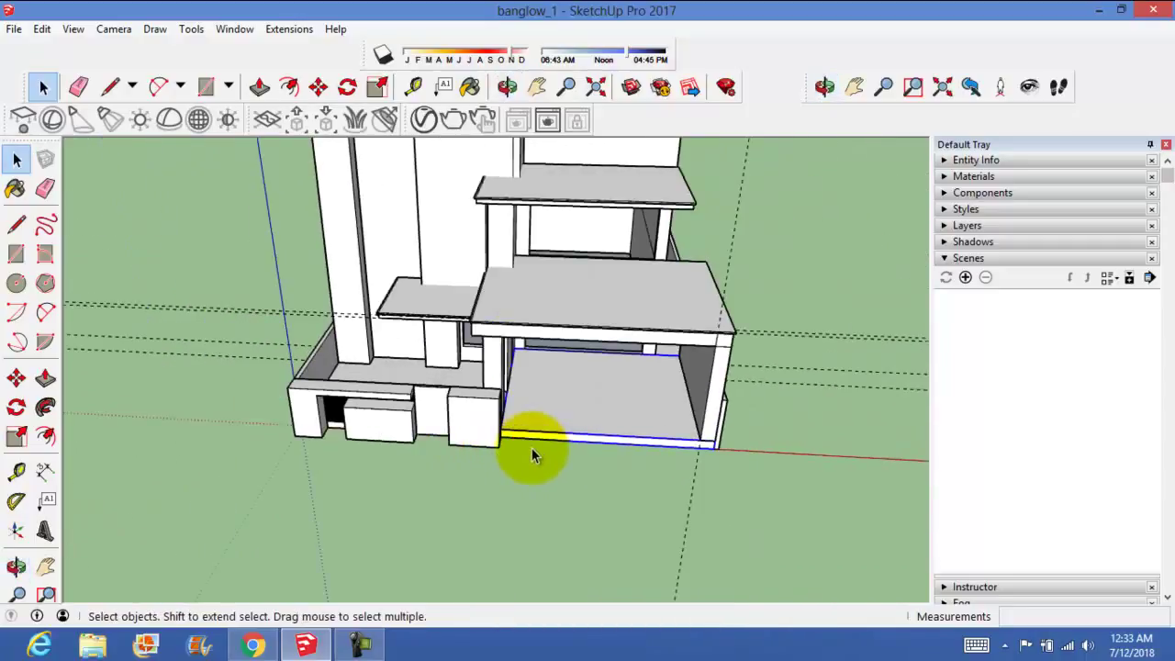
scroll(531, 448, down, 2)
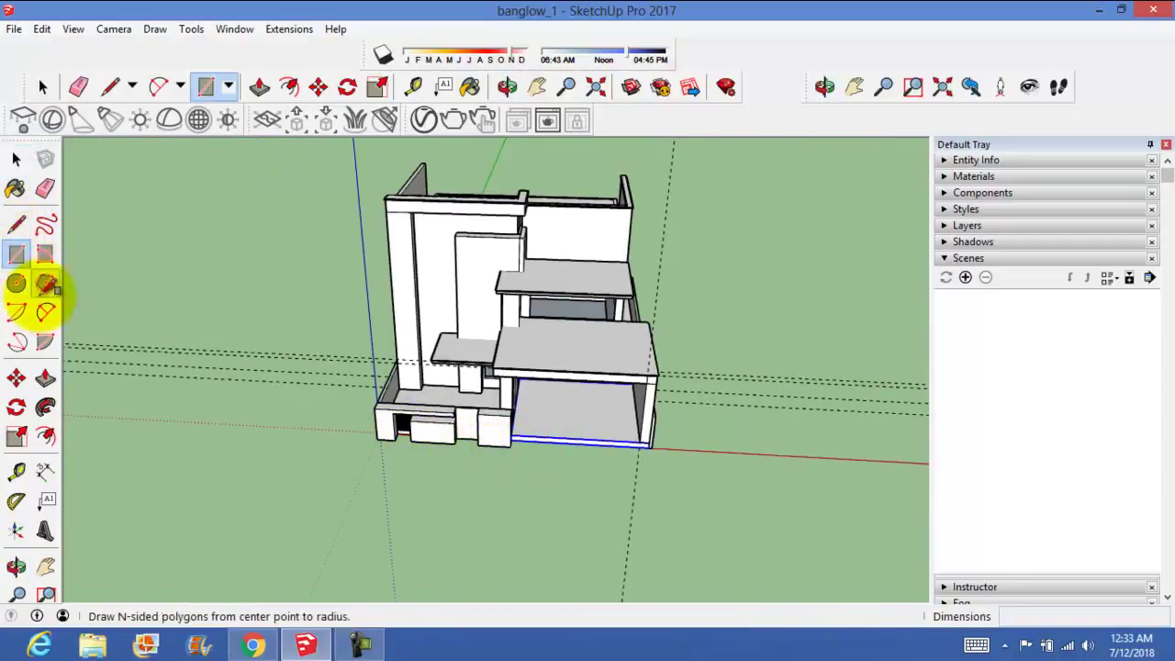
Step: Draw a long road rectangle in front of the bungalow and make it a group
click(16, 253)
click(139, 418)
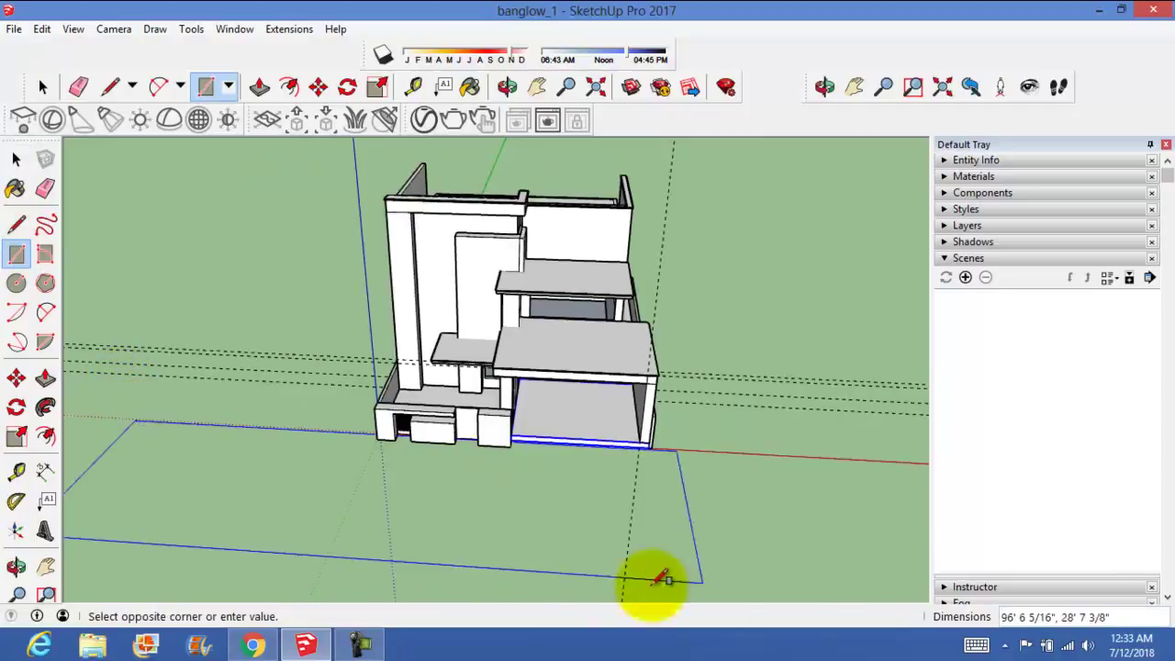
mouse_move(891, 564)
middle_down()
mouse_move(931, 572)
mouse_move(890, 579)
middle_up()
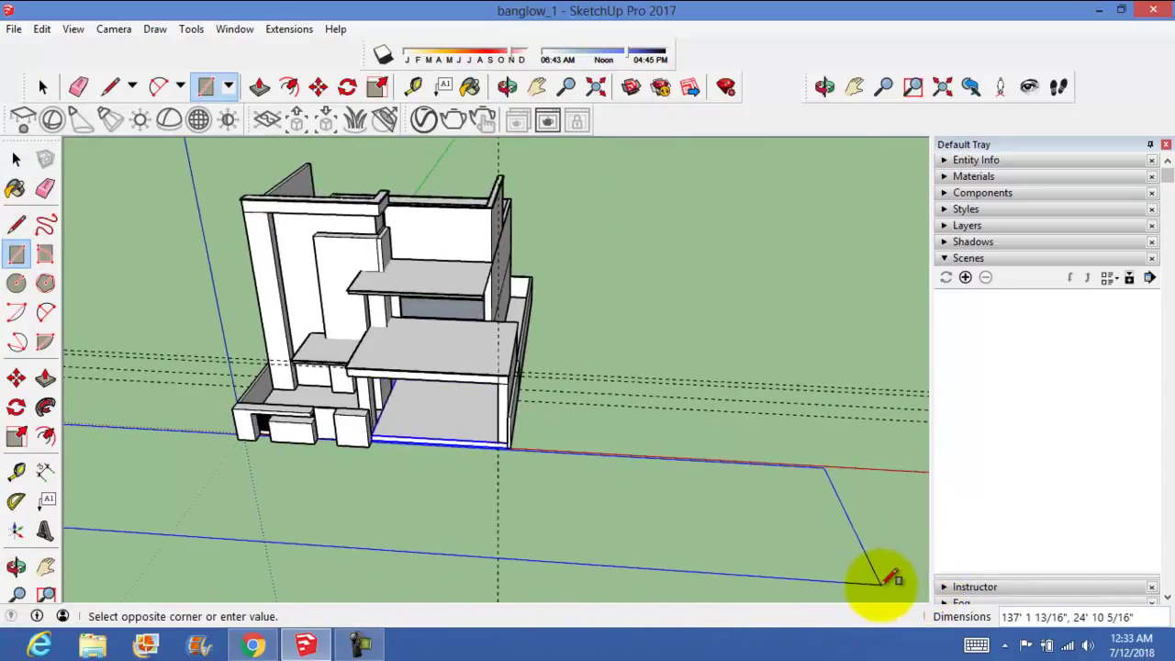
click(882, 583)
click(16, 158)
click(306, 462)
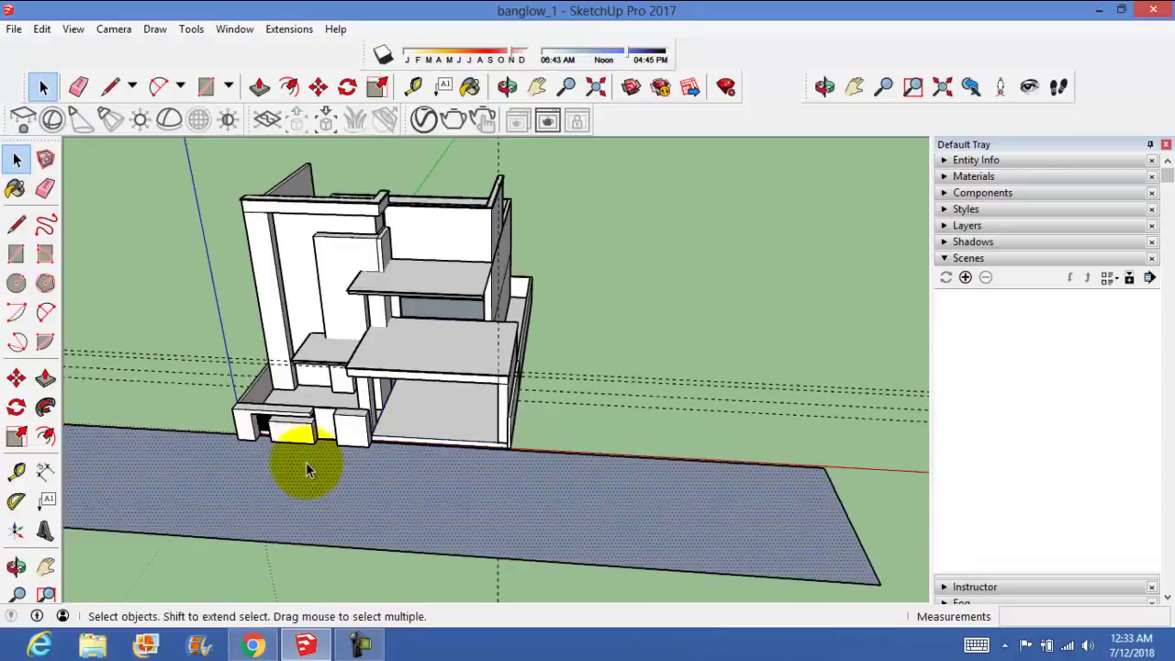
right_click(307, 463)
click(375, 311)
Step: Inside the road group, Push/Pull the face up 6" thick
mouse_move(333, 434)
middle_down()
mouse_move(643, 398)
mouse_move(563, 446)
middle_up()
double_click(580, 498)
middle_drag(587, 500, 562, 473)
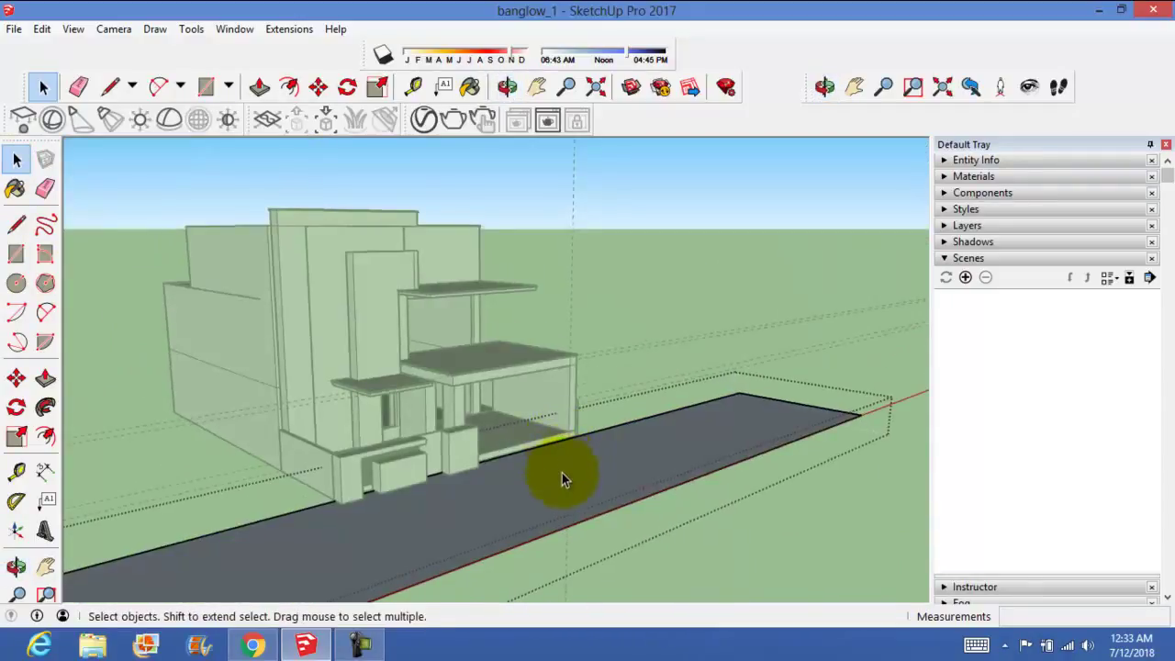
key(p)
drag(562, 482, 562, 492)
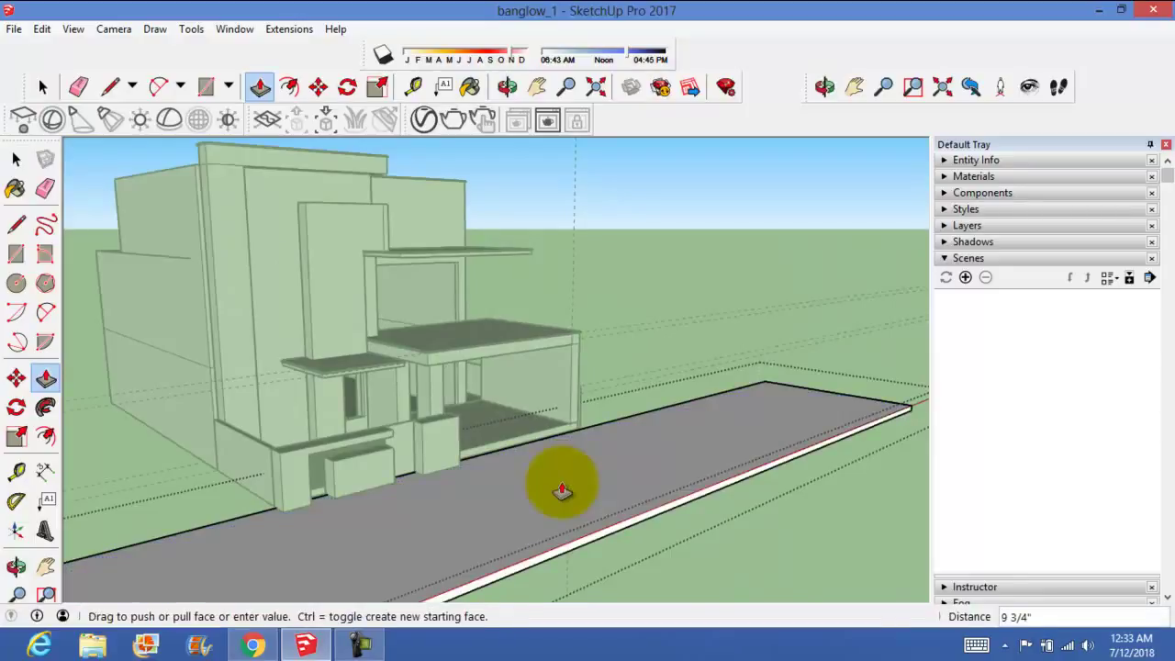
text(6)
key(Return)
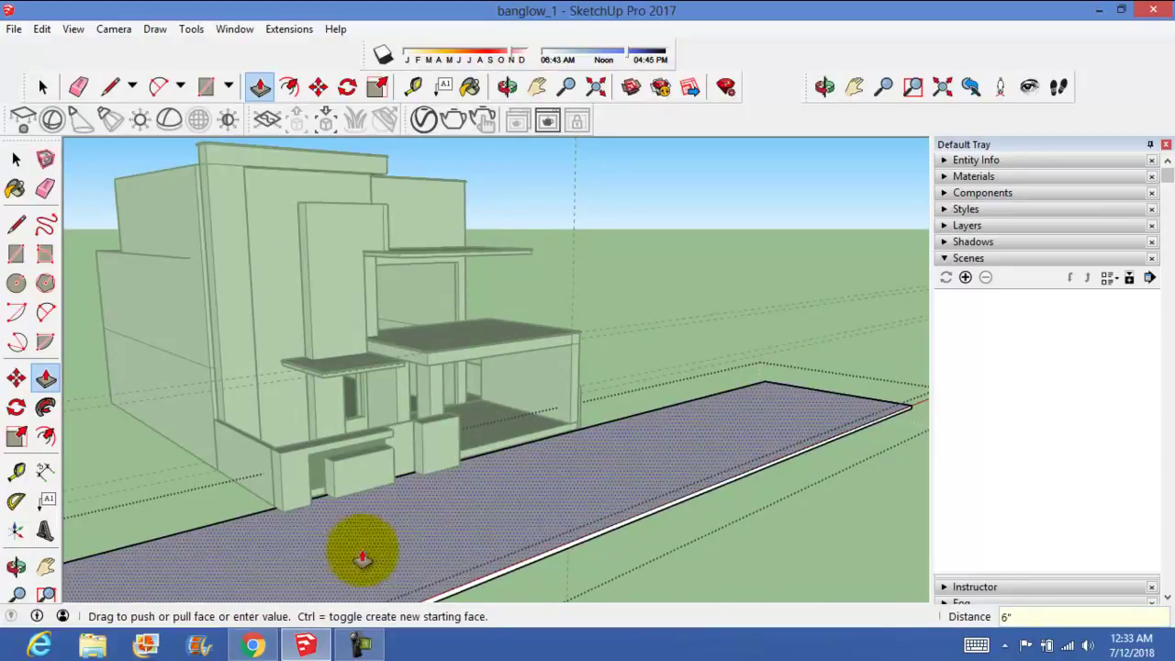
click(17, 163)
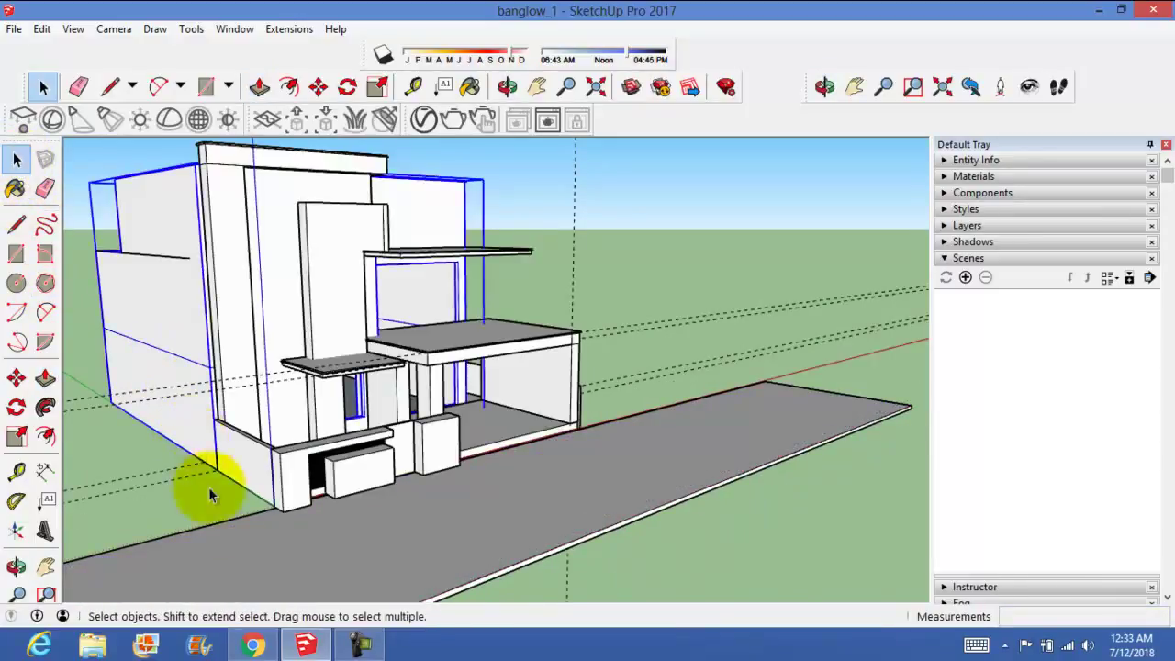
scroll(276, 546, up, 3)
scroll(296, 549, up, 2)
scroll(296, 549, up, 3)
scroll(367, 540, up, 2)
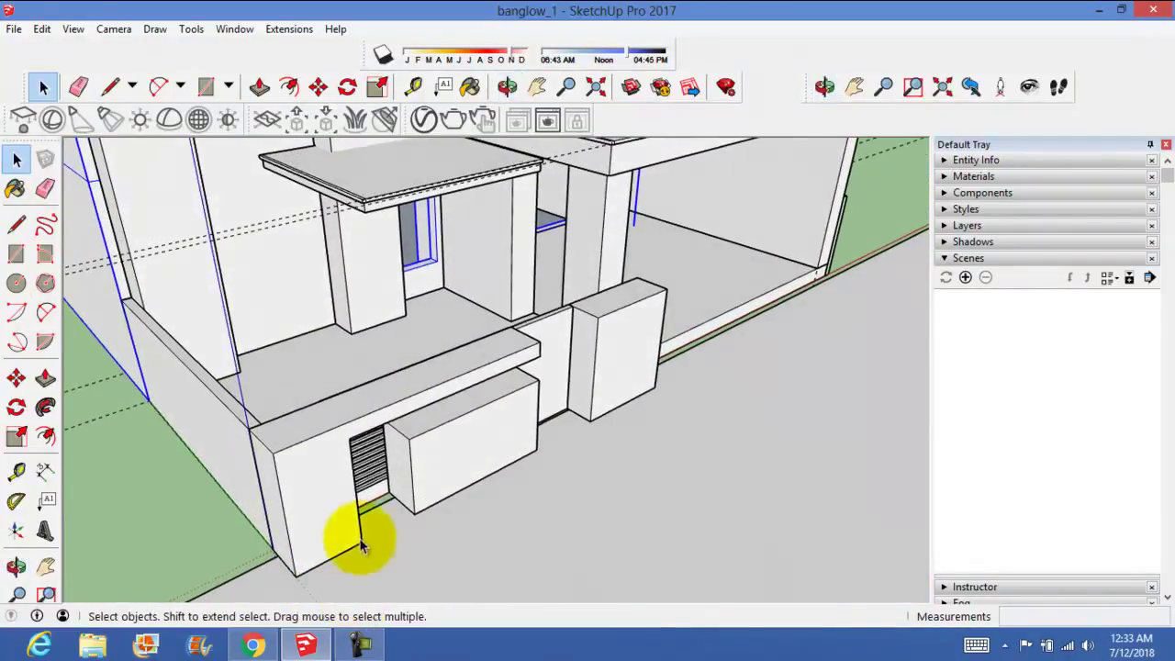
scroll(365, 523, up, 2)
mouse_move(362, 510)
middle_down()
mouse_move(514, 391)
mouse_move(463, 485)
middle_up()
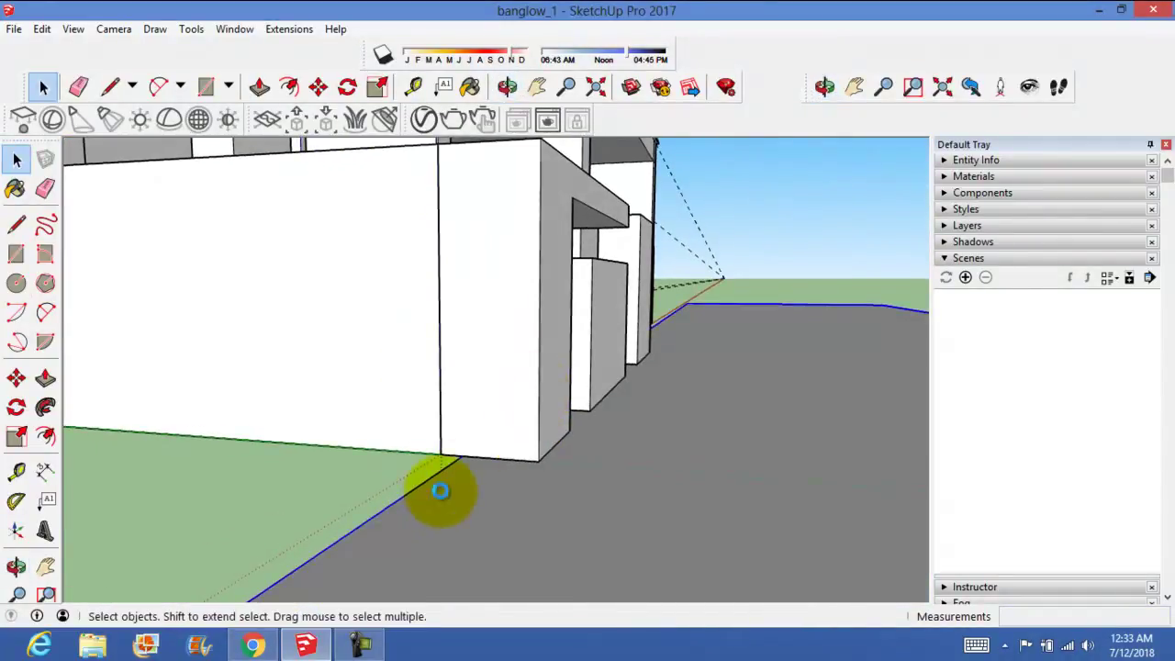
key(m)
click(447, 477)
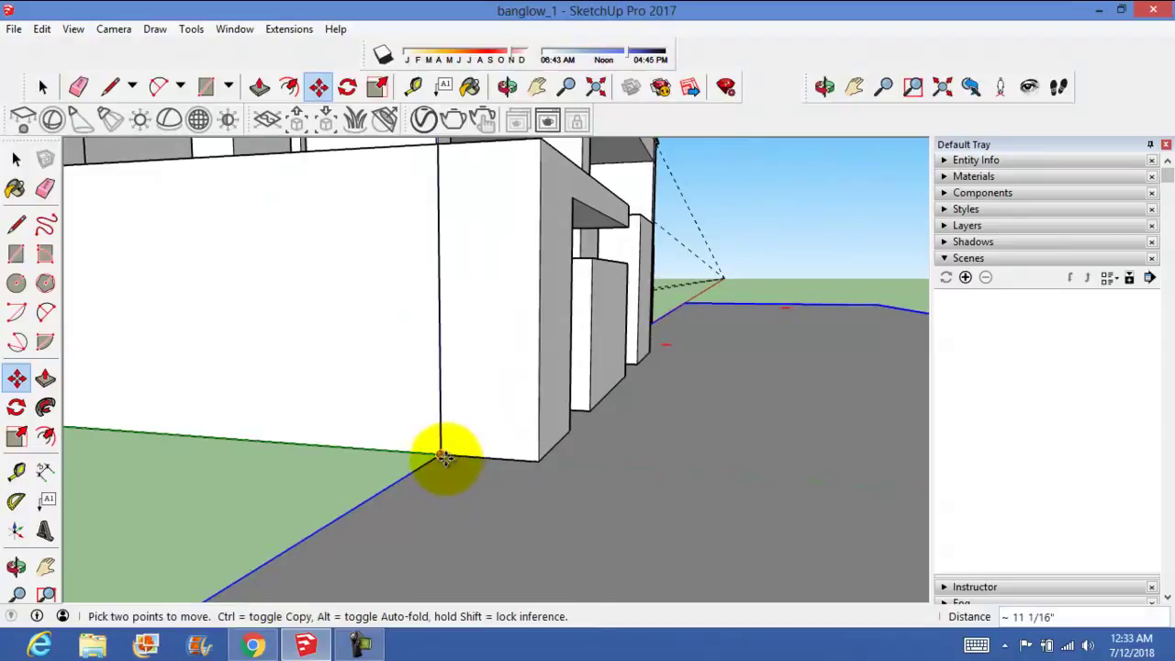
mouse_move(445, 457)
middle_down()
mouse_move(551, 446)
mouse_move(449, 543)
middle_up()
scroll(486, 505, down, 2)
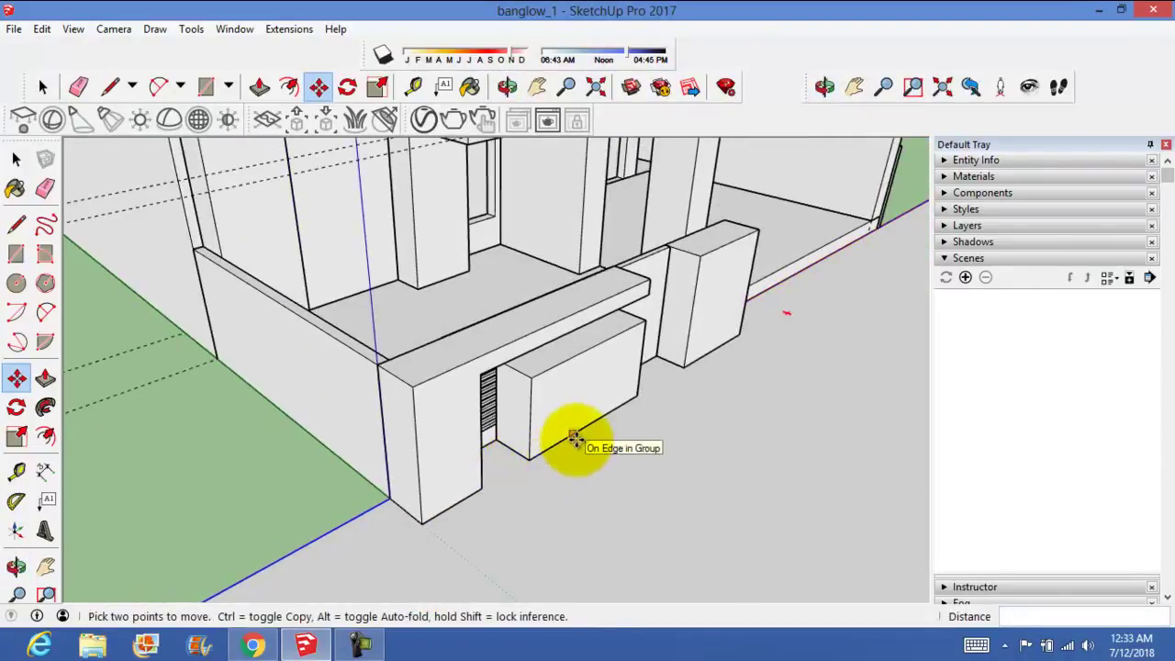
mouse_move(574, 439)
shift+middle_down()
mouse_move(621, 398)
mouse_move(664, 488)
mouse_move(442, 469)
mouse_move(533, 538)
mouse_move(680, 493)
mouse_move(332, 422)
mouse_move(138, 276)
shift+middle_up()
click(15, 159)
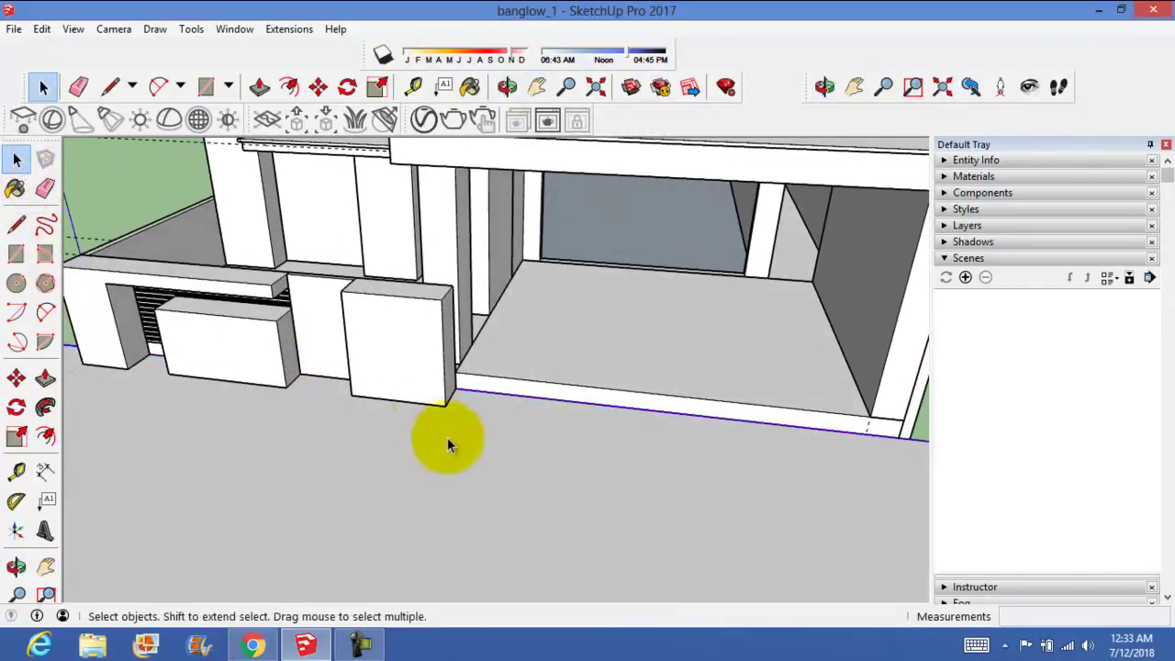
mouse_move(553, 486)
shift+middle_down()
mouse_move(456, 467)
mouse_move(561, 510)
mouse_move(340, 480)
mouse_move(244, 499)
mouse_move(272, 548)
mouse_move(151, 568)
mouse_move(288, 481)
mouse_move(462, 407)
mouse_move(419, 462)
mouse_move(407, 434)
mouse_move(294, 388)
shift+middle_up()
Step: Draw a thin rectangular strip along the porch's front edge and make it a group
click(15, 254)
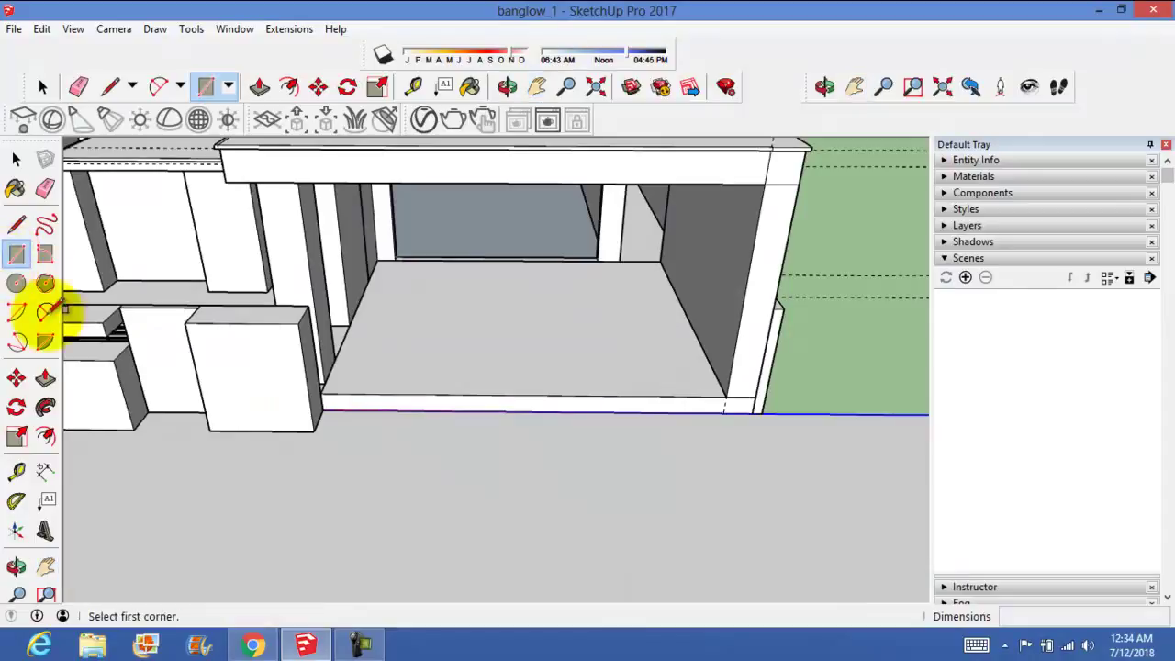
click(320, 394)
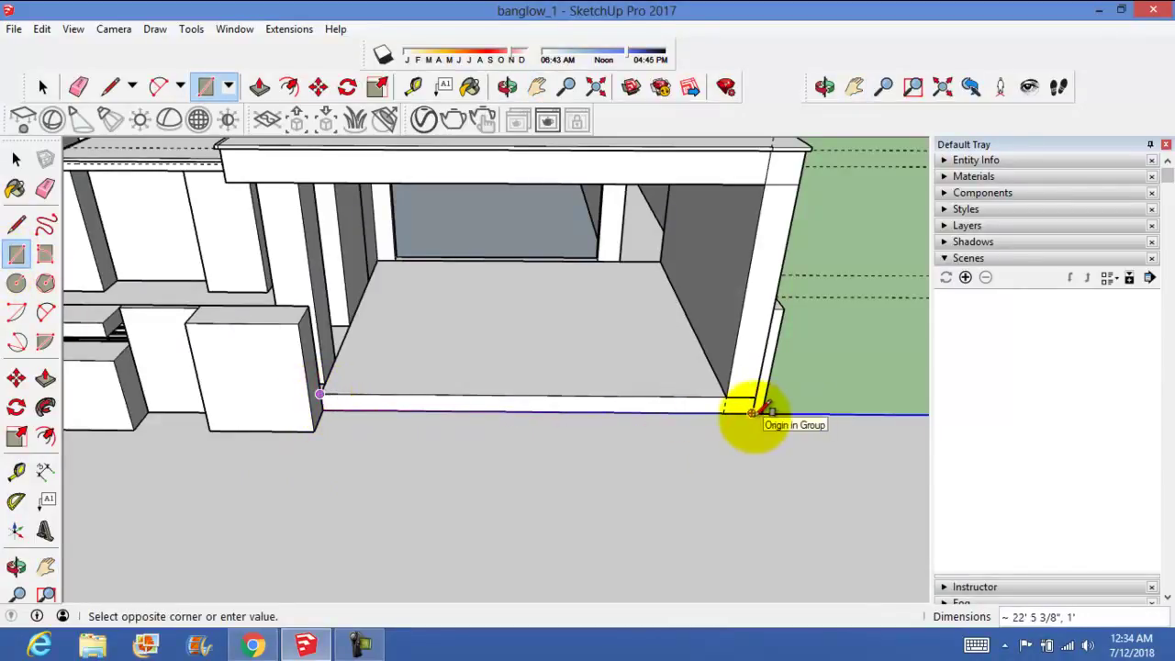
click(765, 409)
click(16, 159)
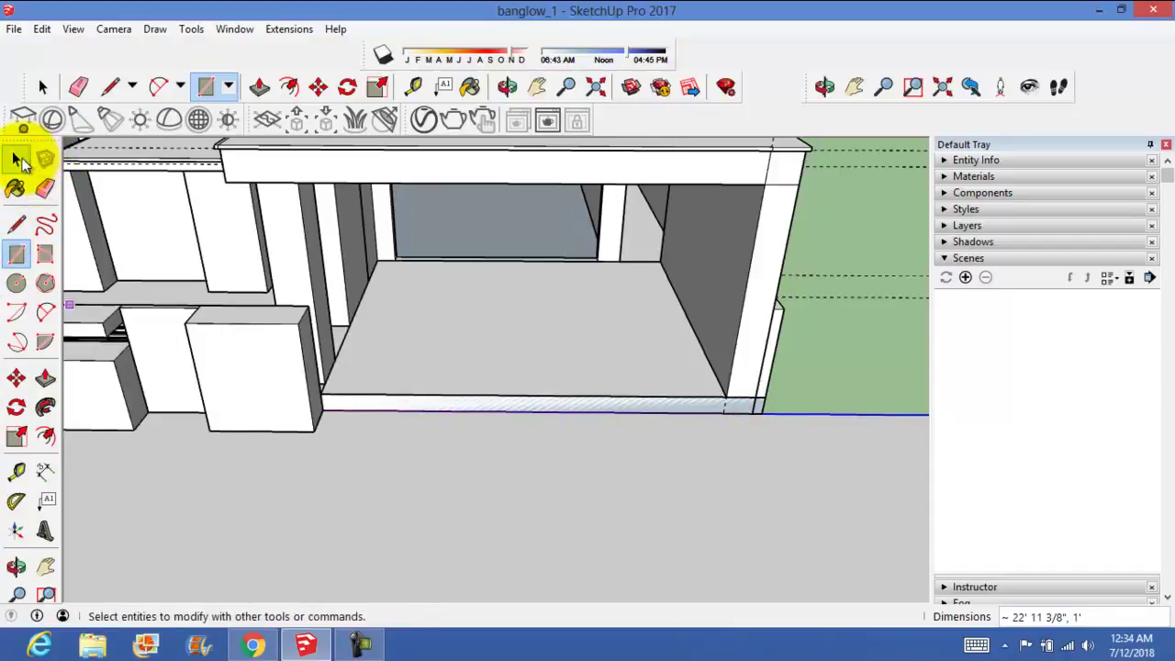
click(452, 418)
right_click(464, 409)
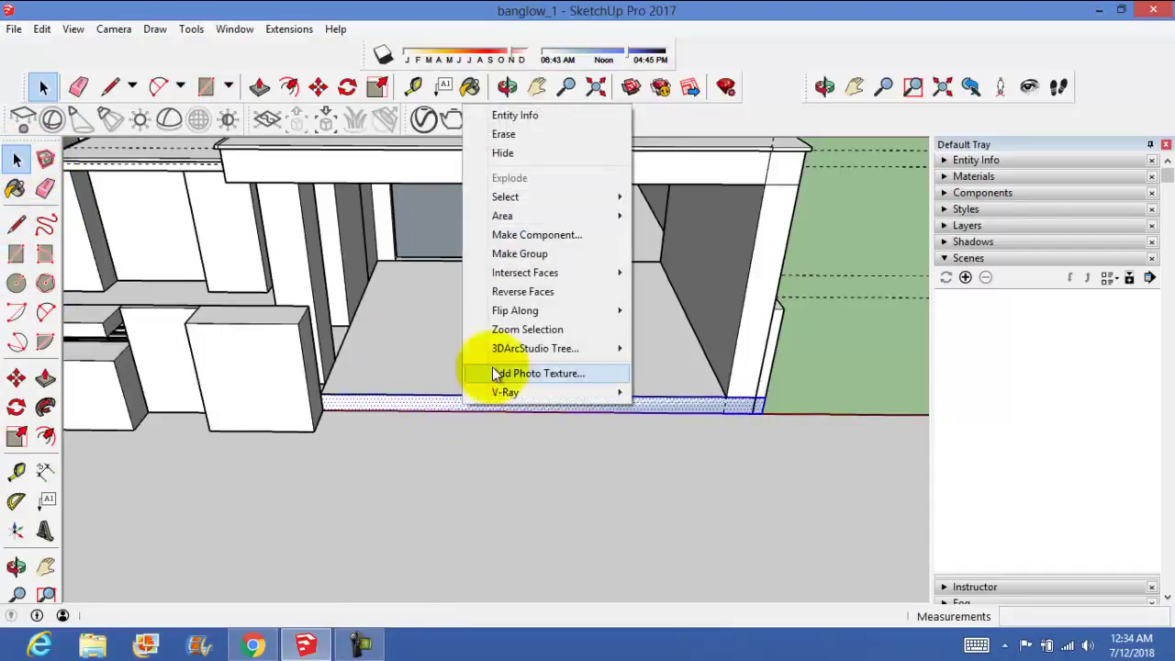
click(546, 257)
Step: Inside the strip group, Push/Pull the strip out 5' into a slab
key(p)
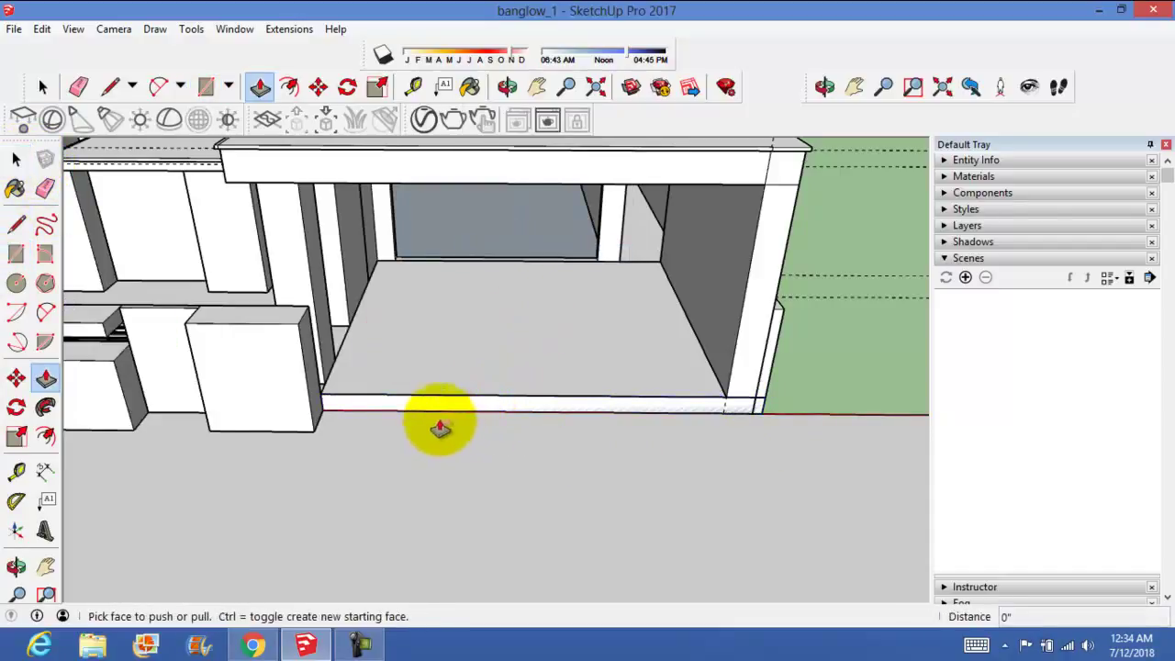
click(15, 162)
double_click(360, 410)
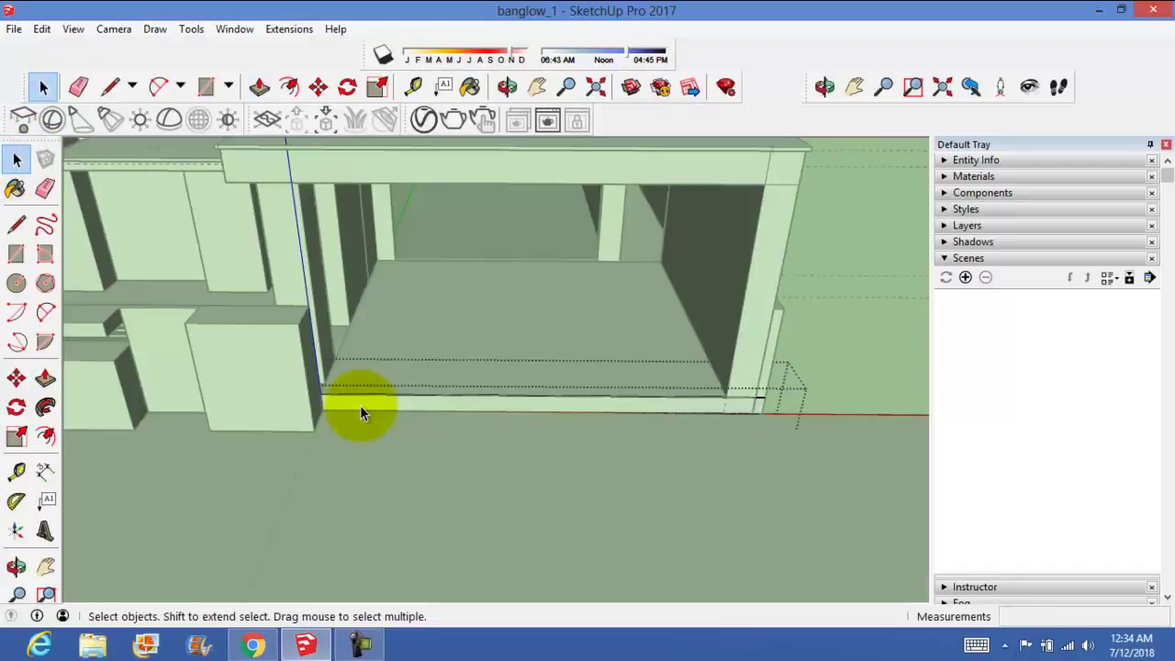
key(p)
drag(378, 413, 387, 464)
text(5')
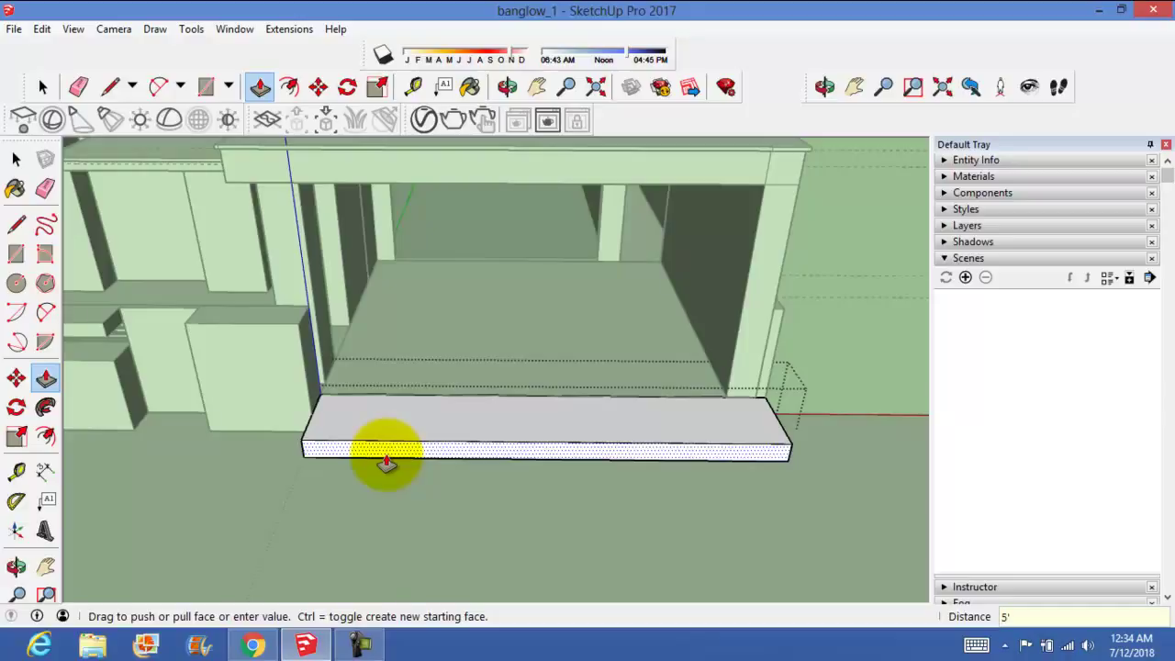
key(Return)
Step: Move the slab's top front edge down 1' to form the sloped ramp
middle_drag(399, 465, 588, 480)
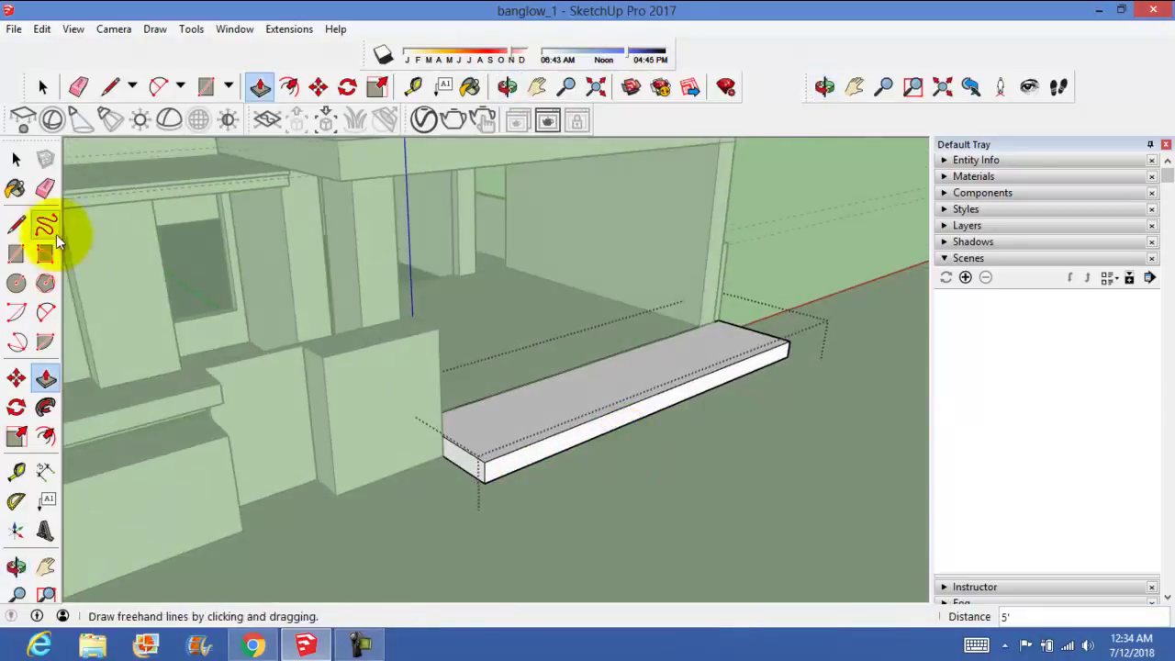
click(15, 160)
middle_drag(347, 408, 512, 462)
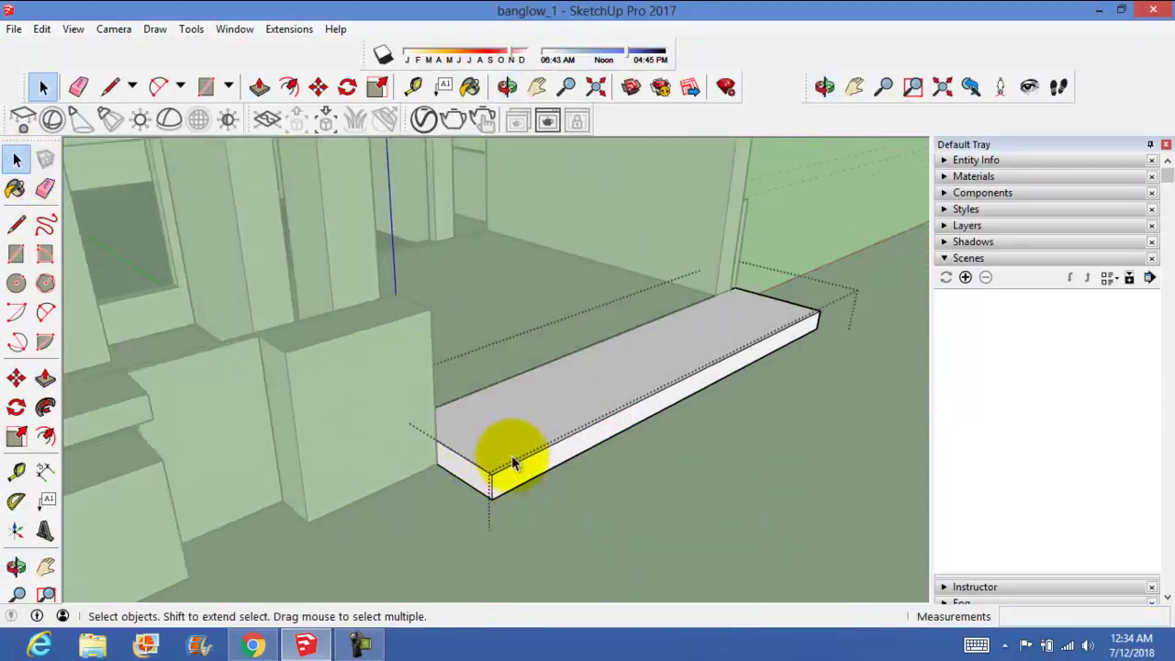
scroll(513, 462, up, 2)
click(503, 467)
scroll(484, 491, up, 1)
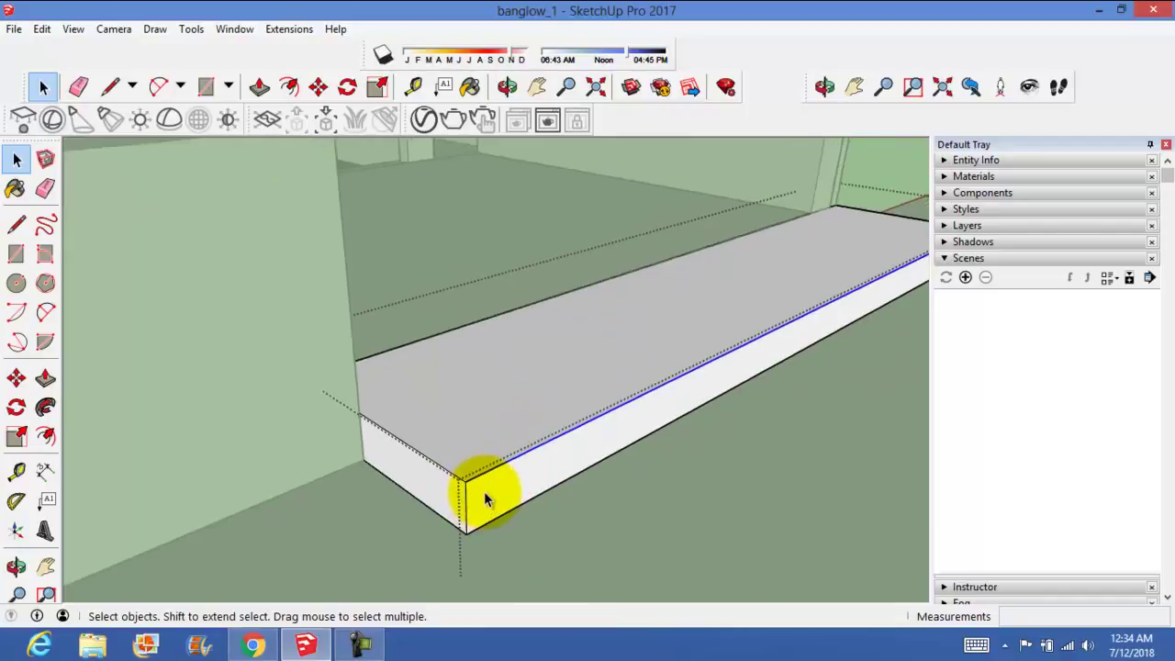
scroll(484, 491, up, 1)
key(m)
drag(459, 483, 469, 537)
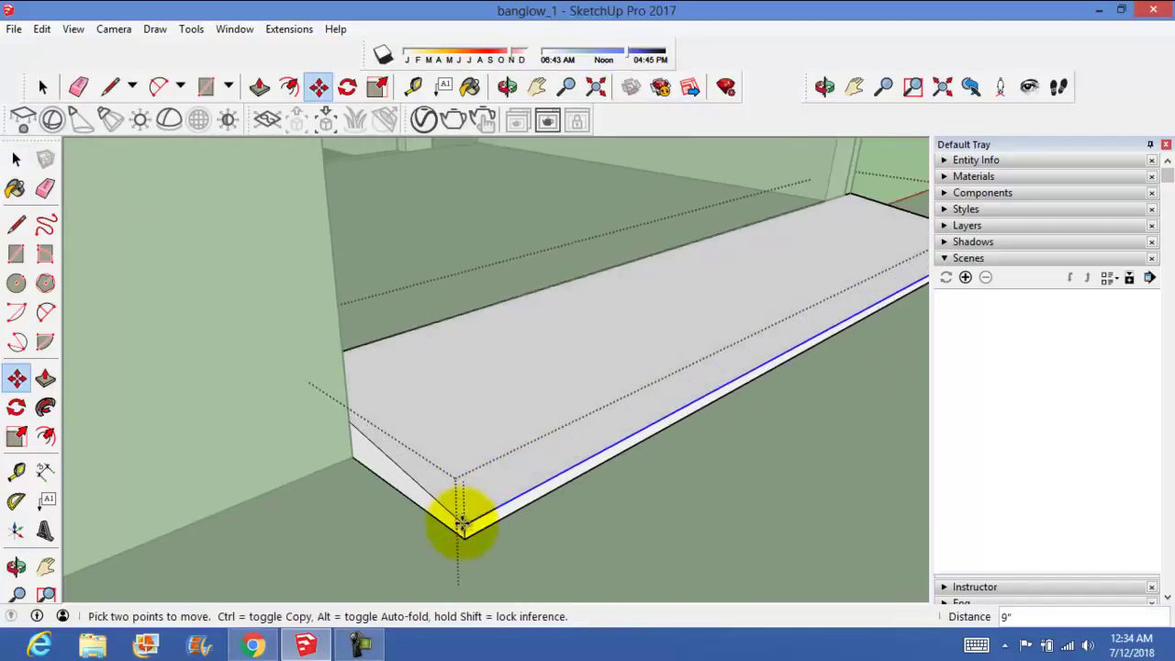
click(15, 159)
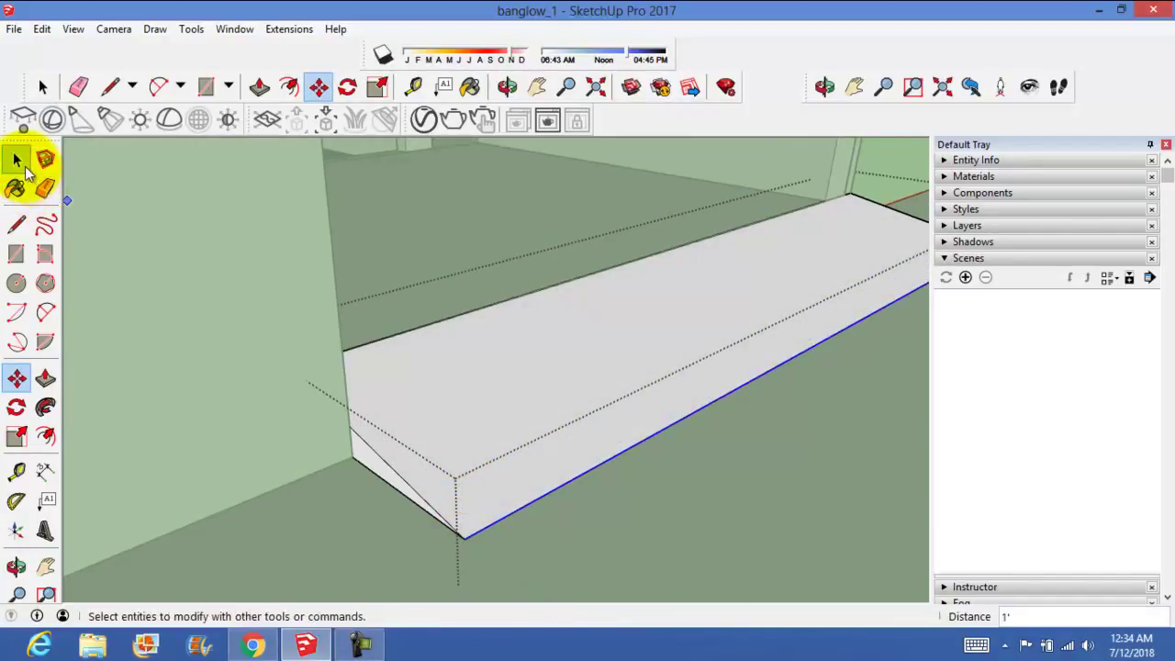
mouse_move(475, 429)
middle_down()
mouse_move(611, 468)
mouse_move(281, 489)
middle_up()
scroll(360, 544, down, 2)
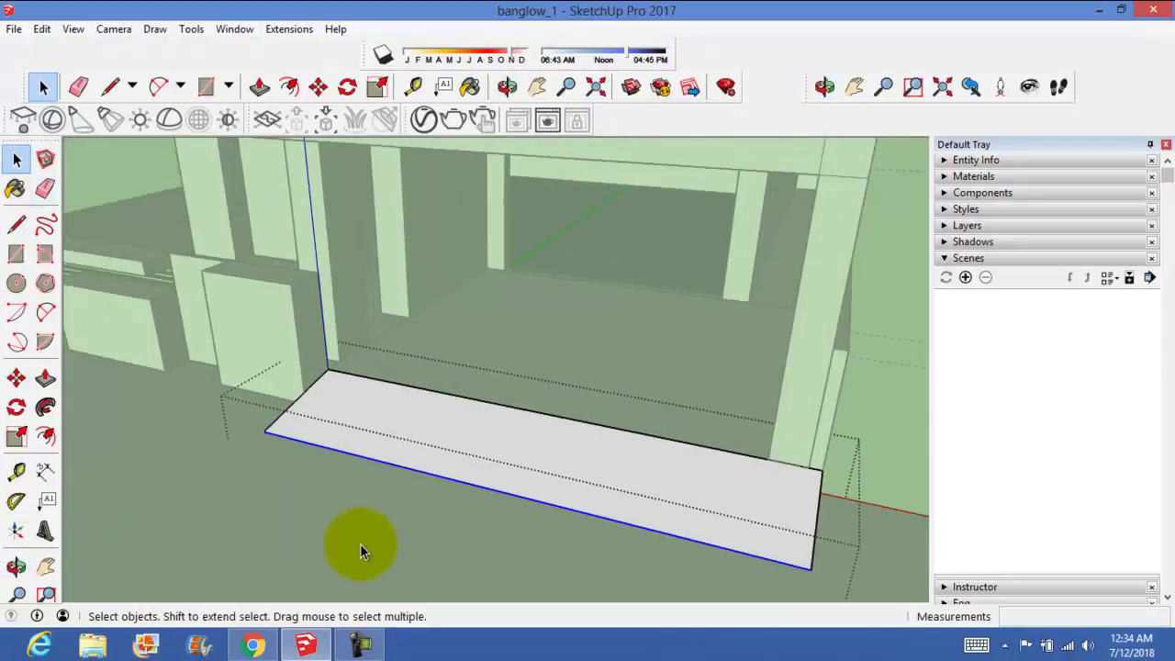
scroll(657, 402, down, 2)
scroll(732, 409, down, 2)
mouse_move(732, 409)
middle_down()
mouse_move(721, 407)
mouse_move(781, 321)
mouse_move(703, 349)
mouse_move(676, 460)
middle_up()
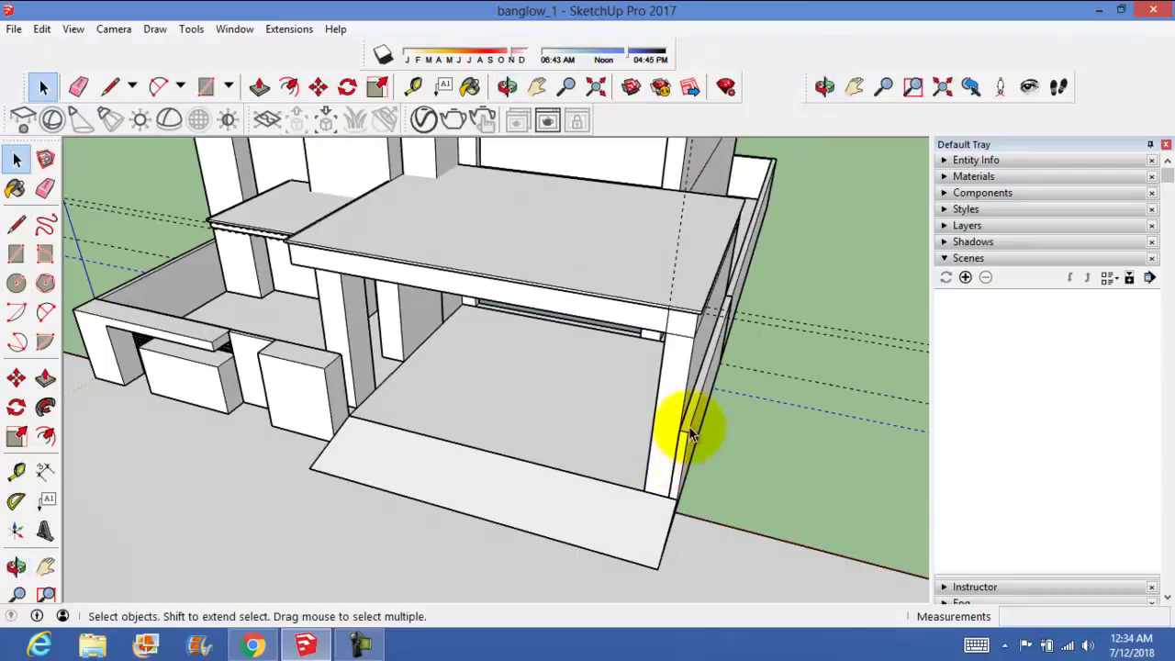
Step: Open the porch's right side wall group and push its top face up above the porch roof
double_click(688, 424)
key(p)
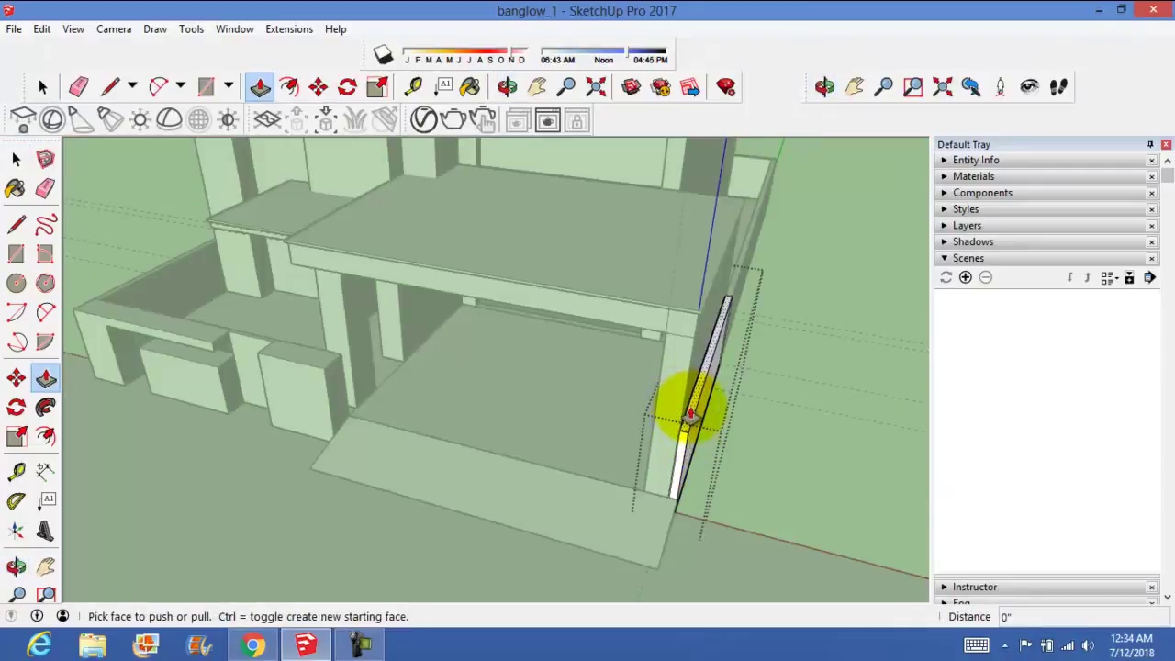
mouse_move(687, 409)
mouse_down()
mouse_move(702, 303)
mouse_move(681, 277)
mouse_move(727, 321)
mouse_up()
scroll(704, 310, up, 2)
scroll(713, 357, up, 2)
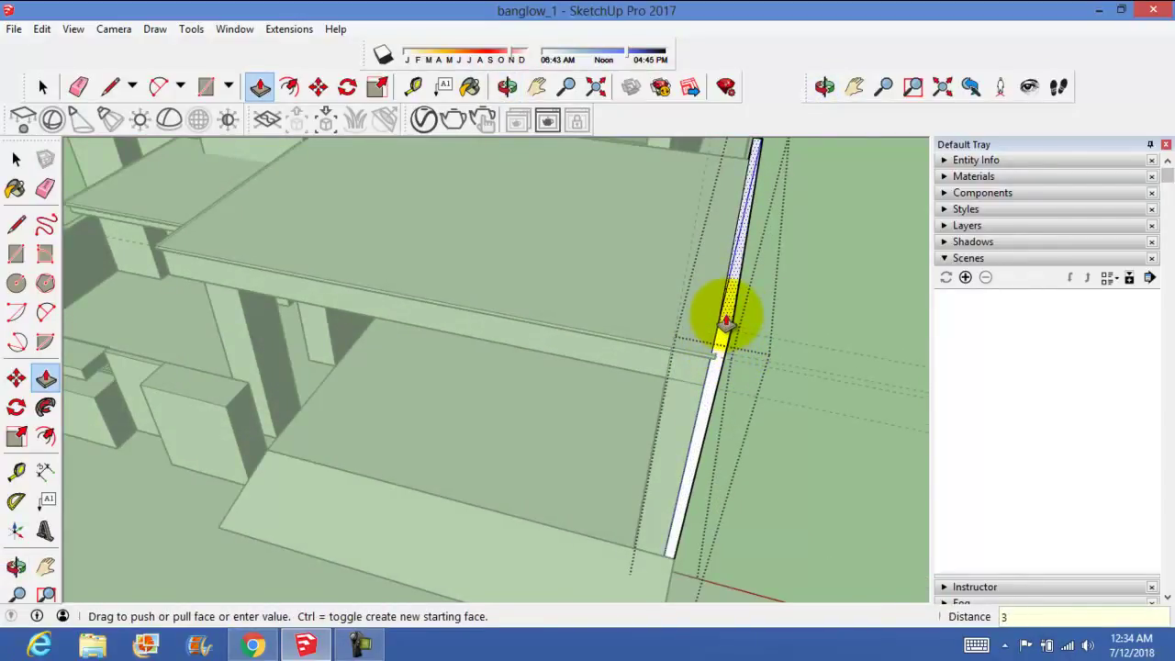
mouse_move(725, 321)
mouse_down()
mouse_move(713, 270)
mouse_move(742, 289)
mouse_up()
scroll(753, 361, down, 2)
middle_drag(753, 361, 835, 215)
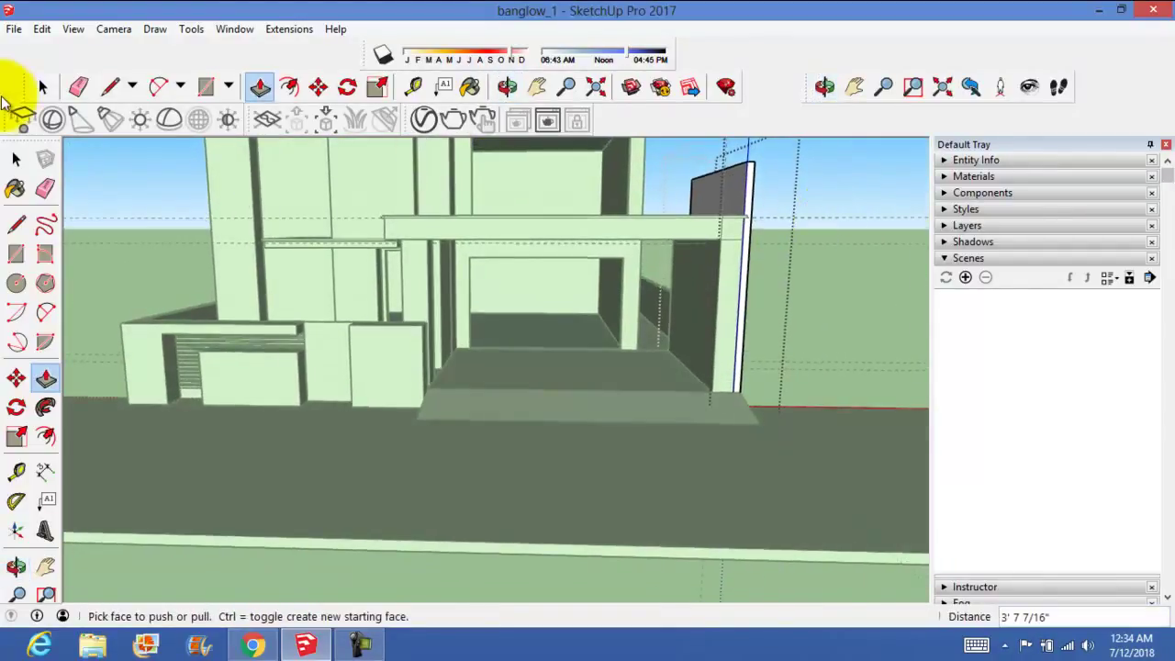
click(15, 158)
scroll(475, 289, down, 3)
mouse_move(475, 289)
shift+middle_down()
mouse_move(525, 273)
mouse_move(533, 376)
mouse_move(640, 273)
shift+middle_up()
key(F3)
key(h)
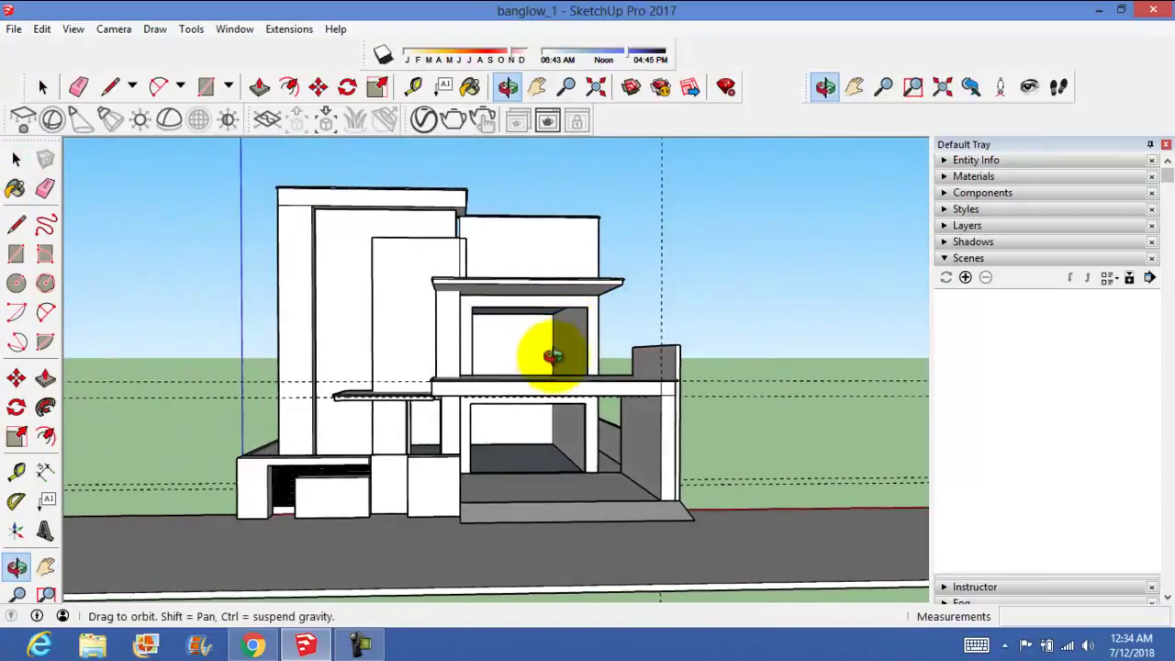
mouse_move(548, 363)
mouse_down()
mouse_move(551, 339)
mouse_move(585, 504)
mouse_move(548, 459)
mouse_move(533, 336)
mouse_move(442, 298)
mouse_move(517, 257)
mouse_up()
key(o)
key(h)
scroll(565, 464, up, 2)
key(o)
key(h)
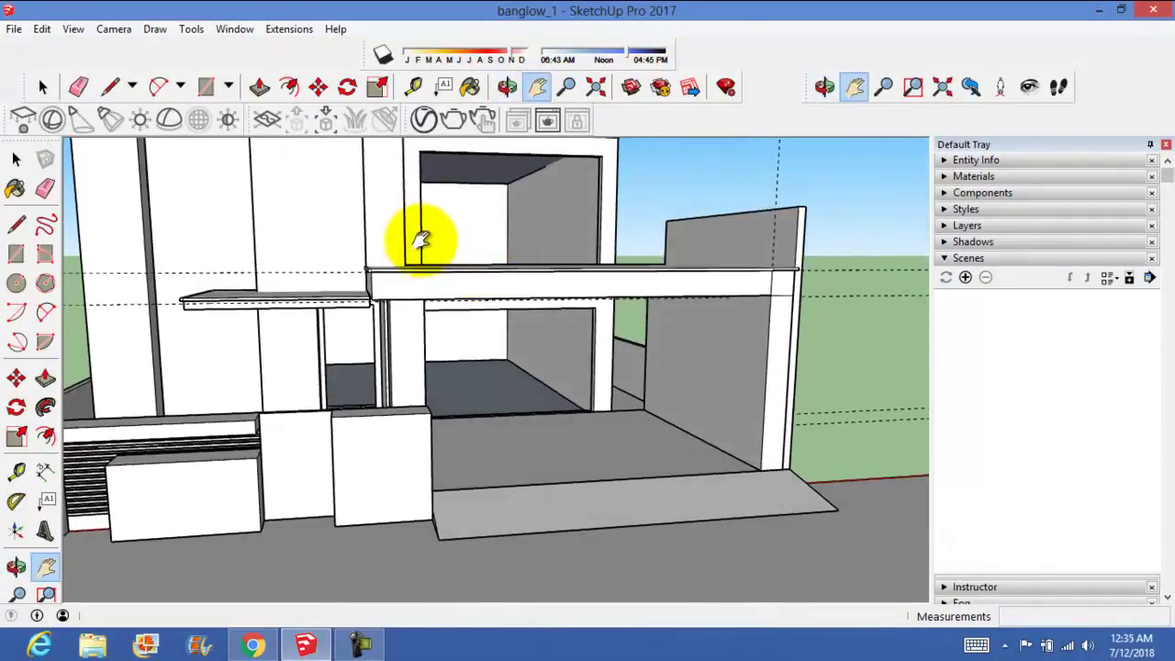
scroll(389, 343, up, 3)
mouse_move(747, 349)
middle_down()
mouse_move(622, 307)
mouse_move(538, 337)
mouse_move(444, 294)
mouse_move(480, 306)
mouse_move(543, 248)
middle_up()
scroll(601, 375, down, 2)
scroll(601, 336, down, 2)
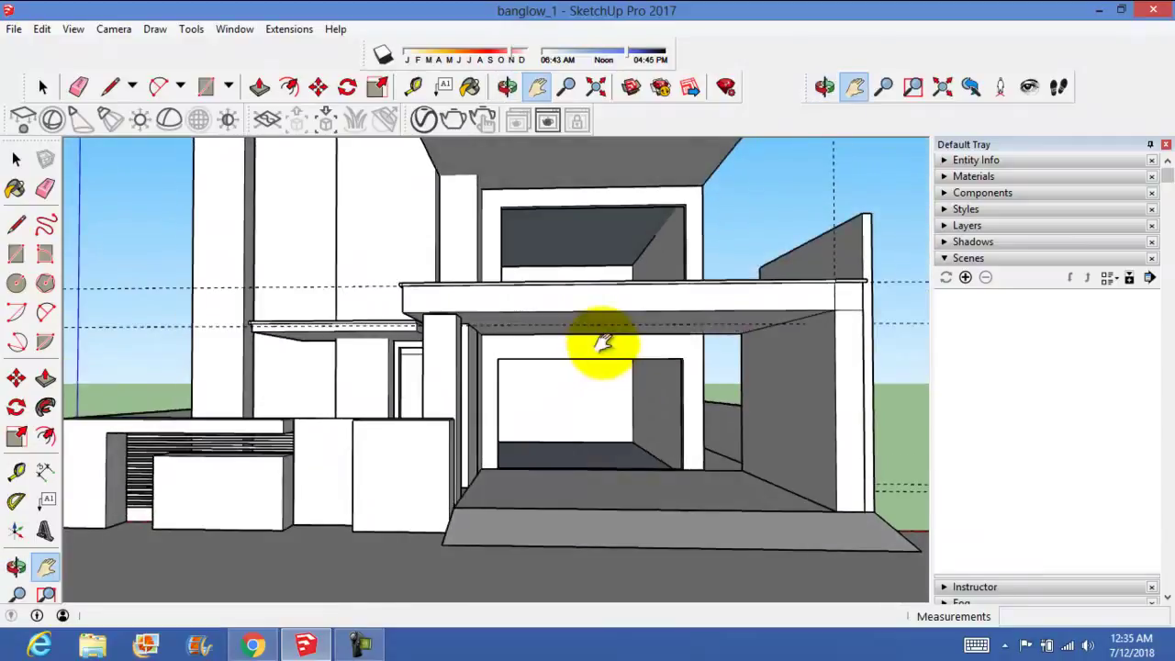
scroll(611, 389, down, 2)
mouse_move(609, 388)
middle_down()
mouse_move(583, 428)
mouse_move(637, 428)
mouse_move(646, 401)
mouse_move(637, 414)
middle_up()
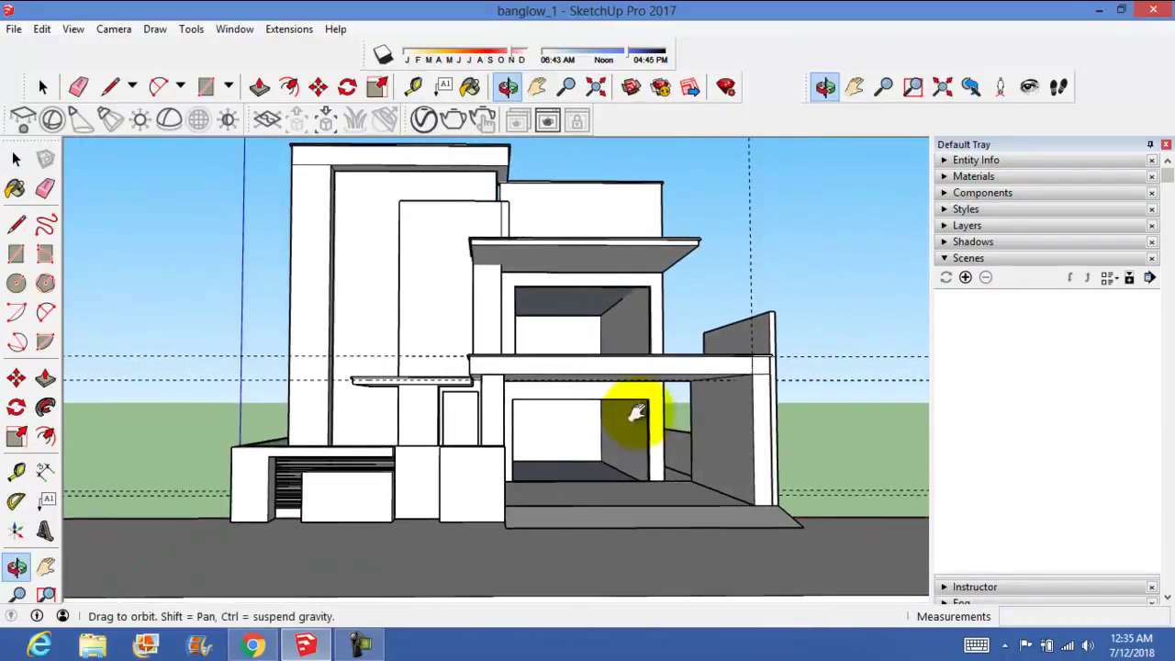